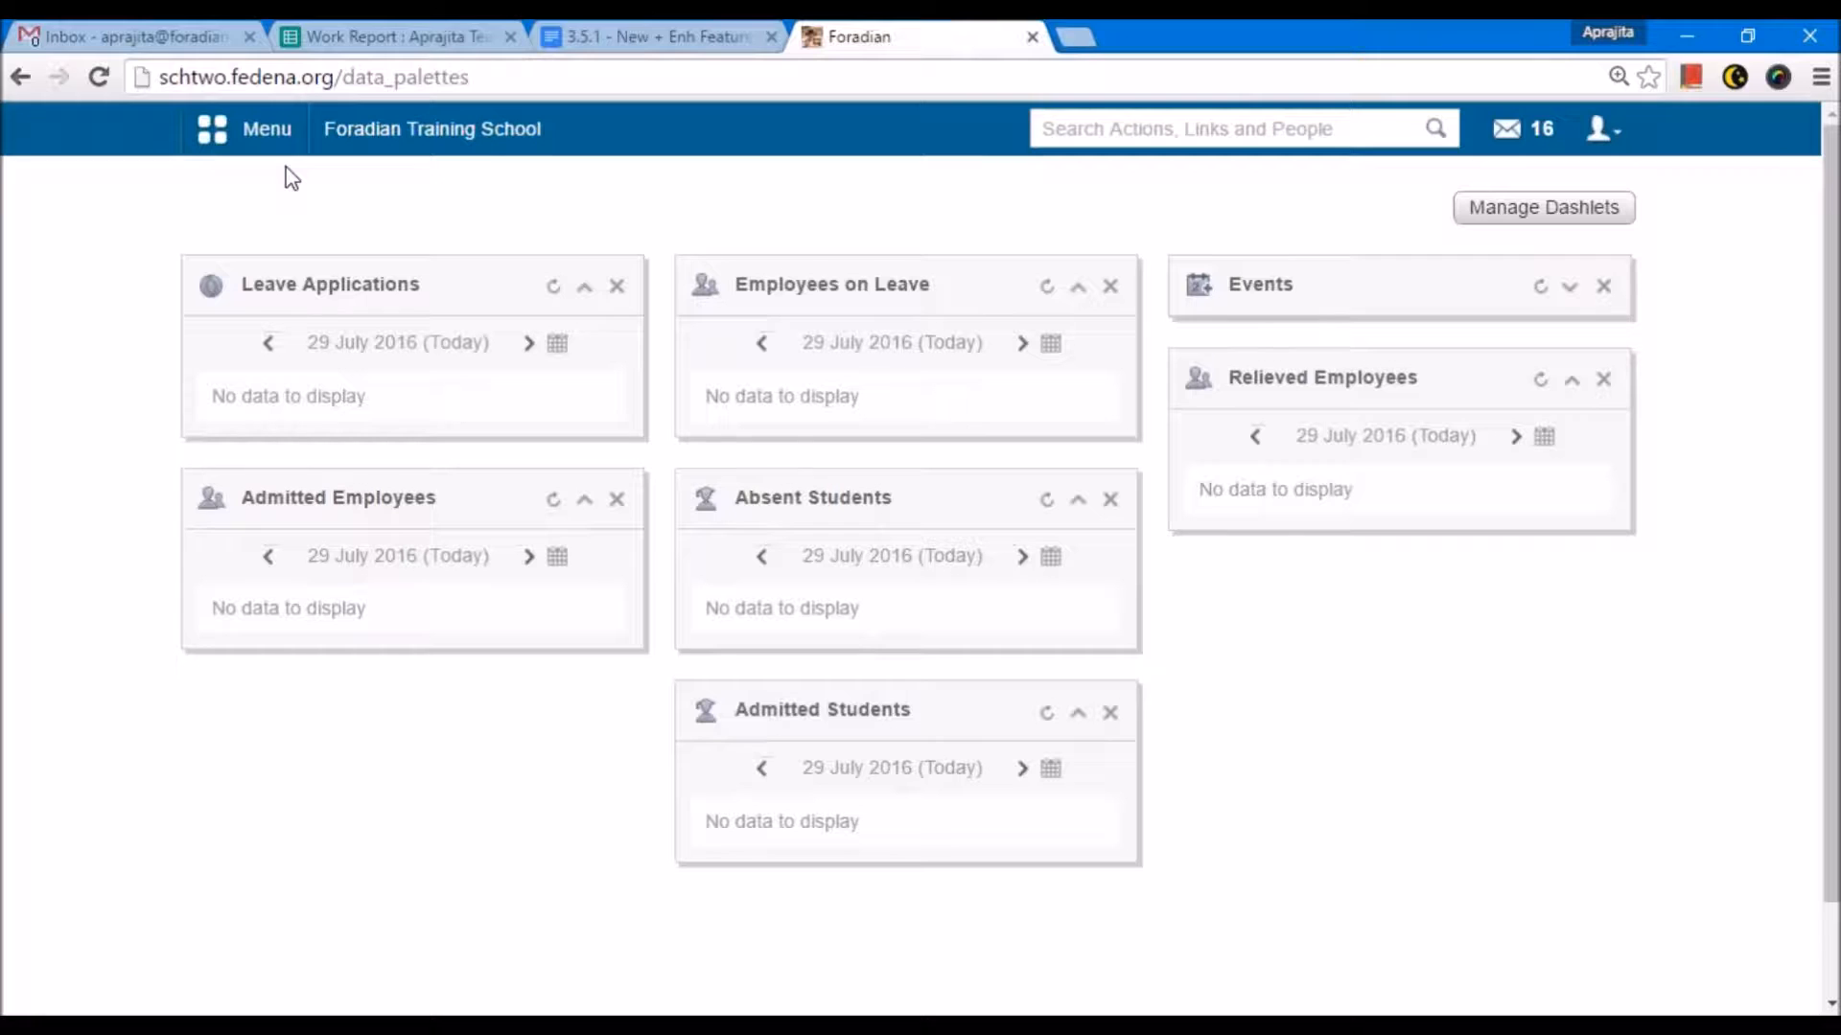
Open the batch-wise fee submission page under collecting the fees in Finance.
click(245, 129)
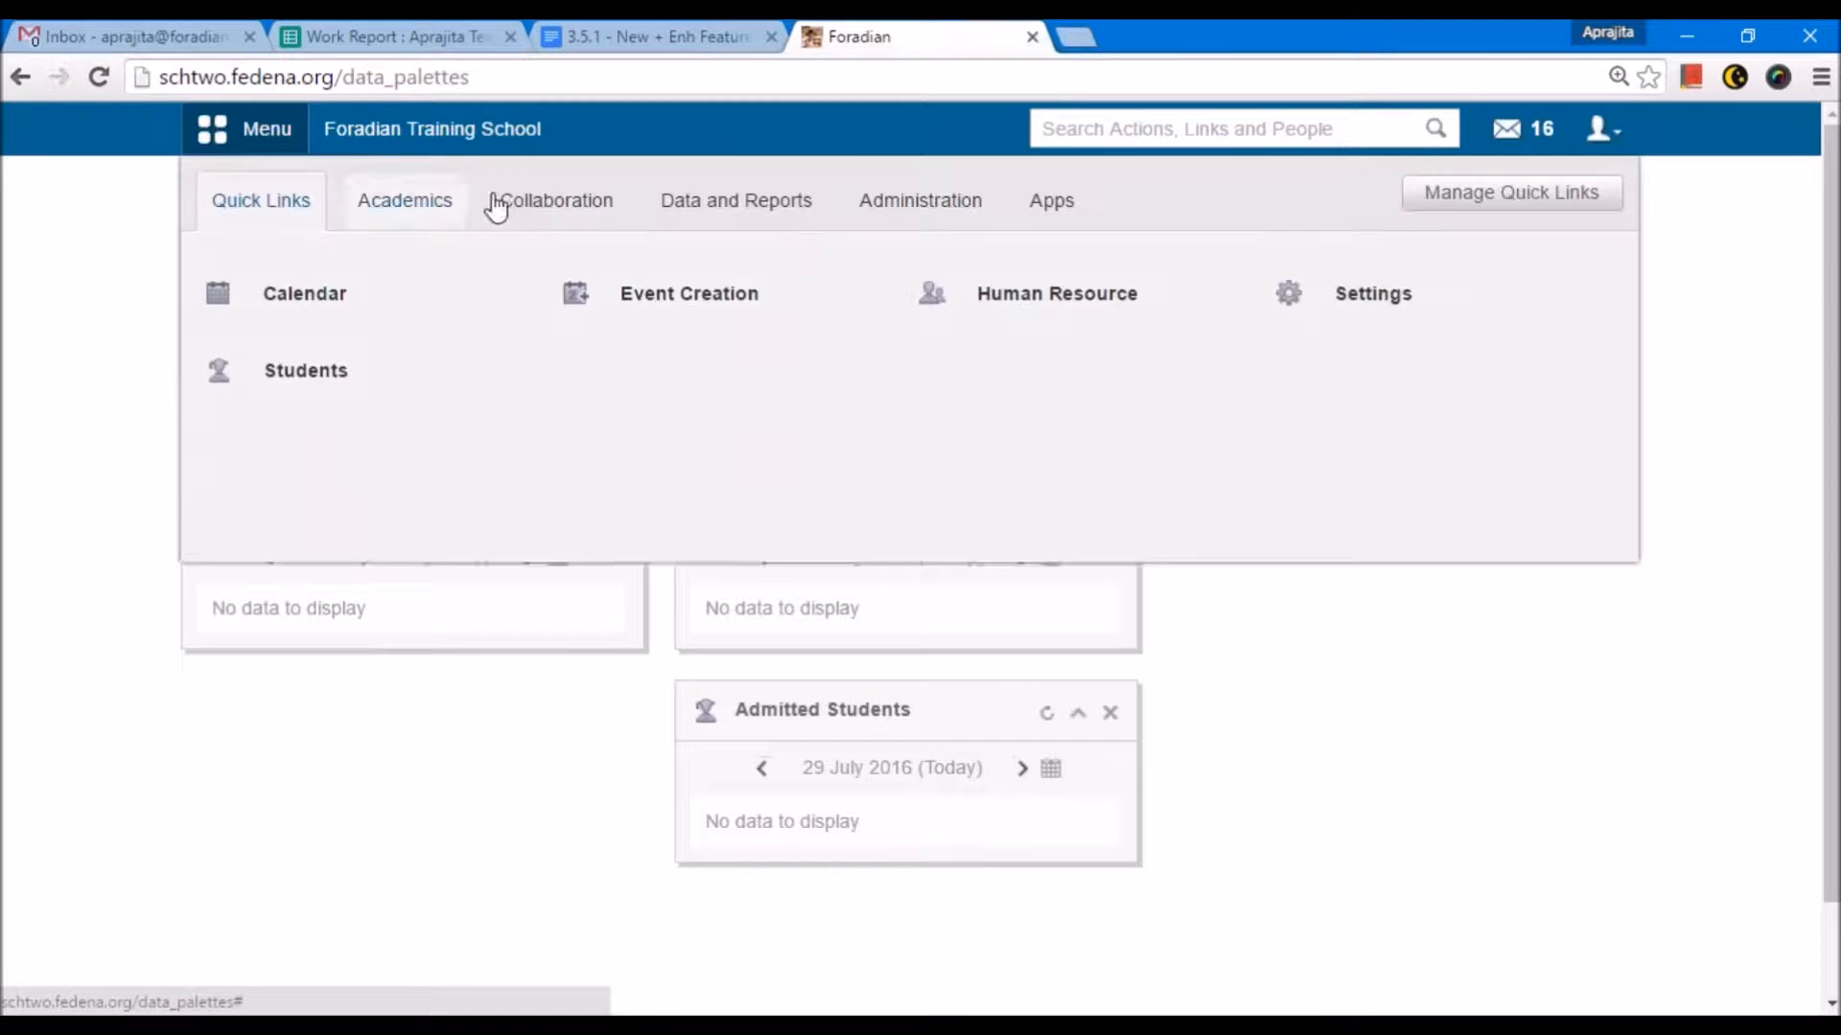
click(911, 201)
mouse_move(329, 312)
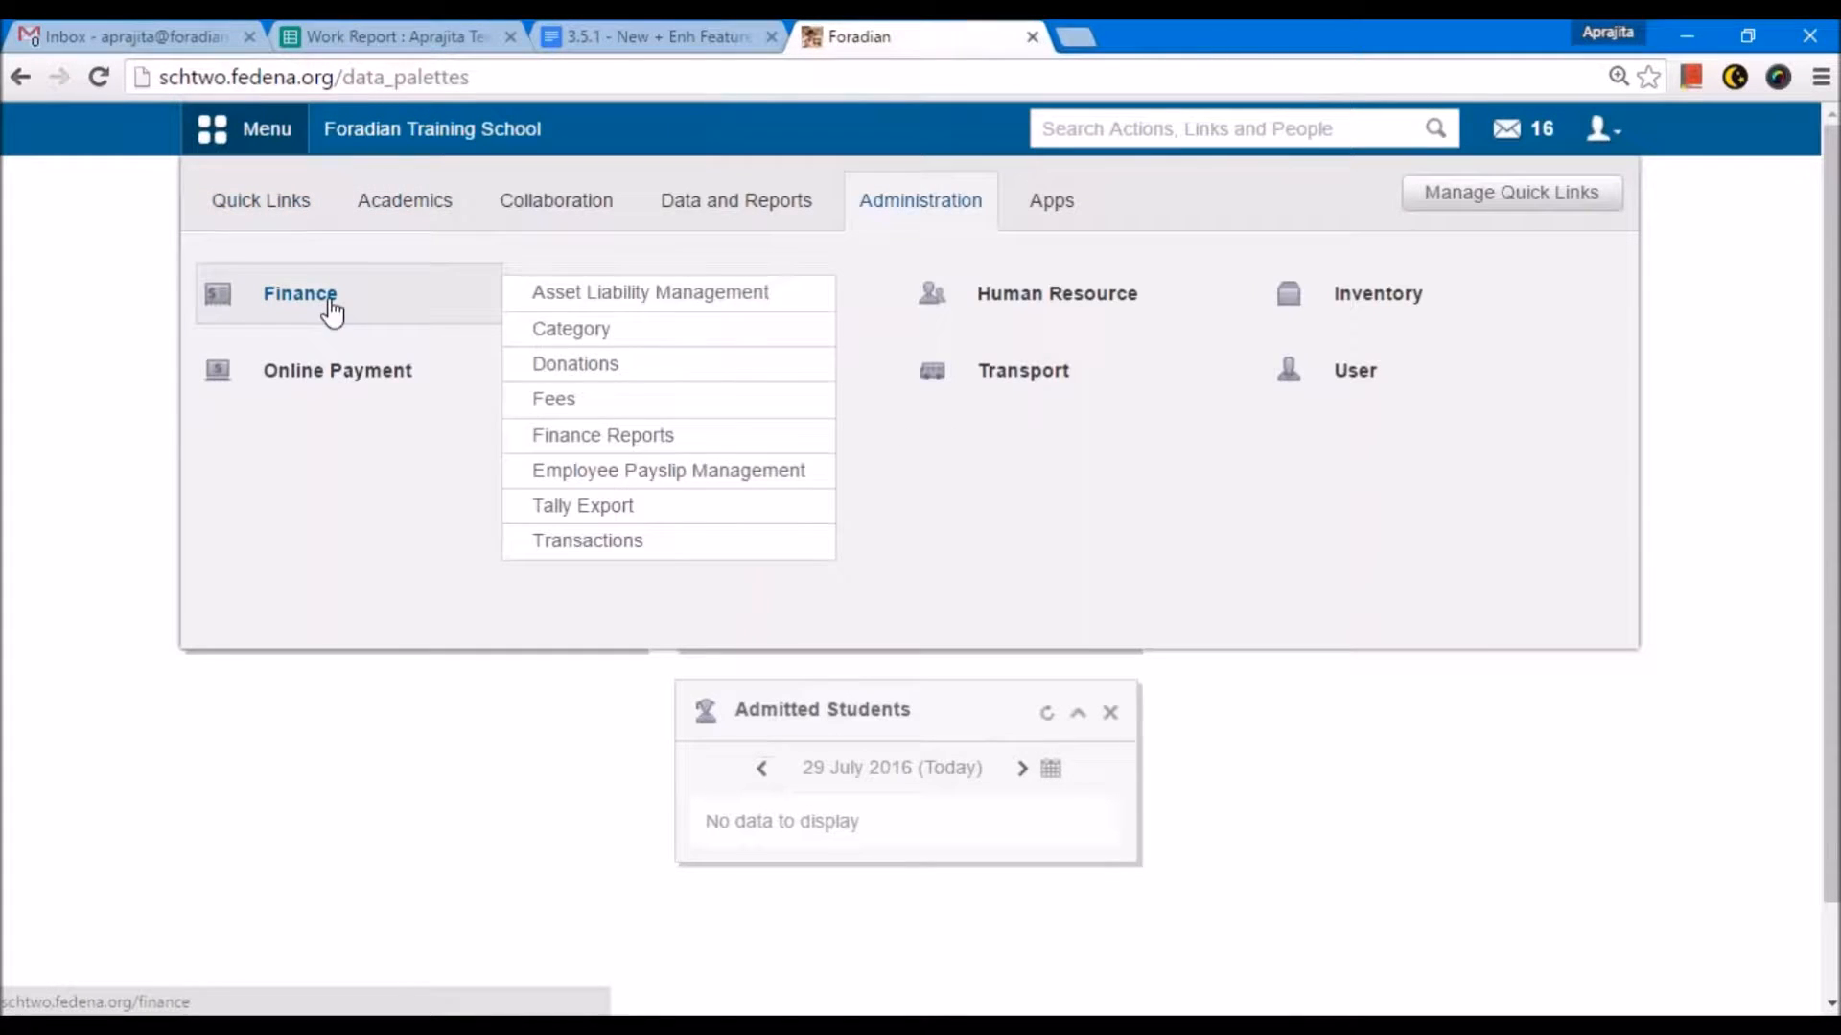
click(595, 413)
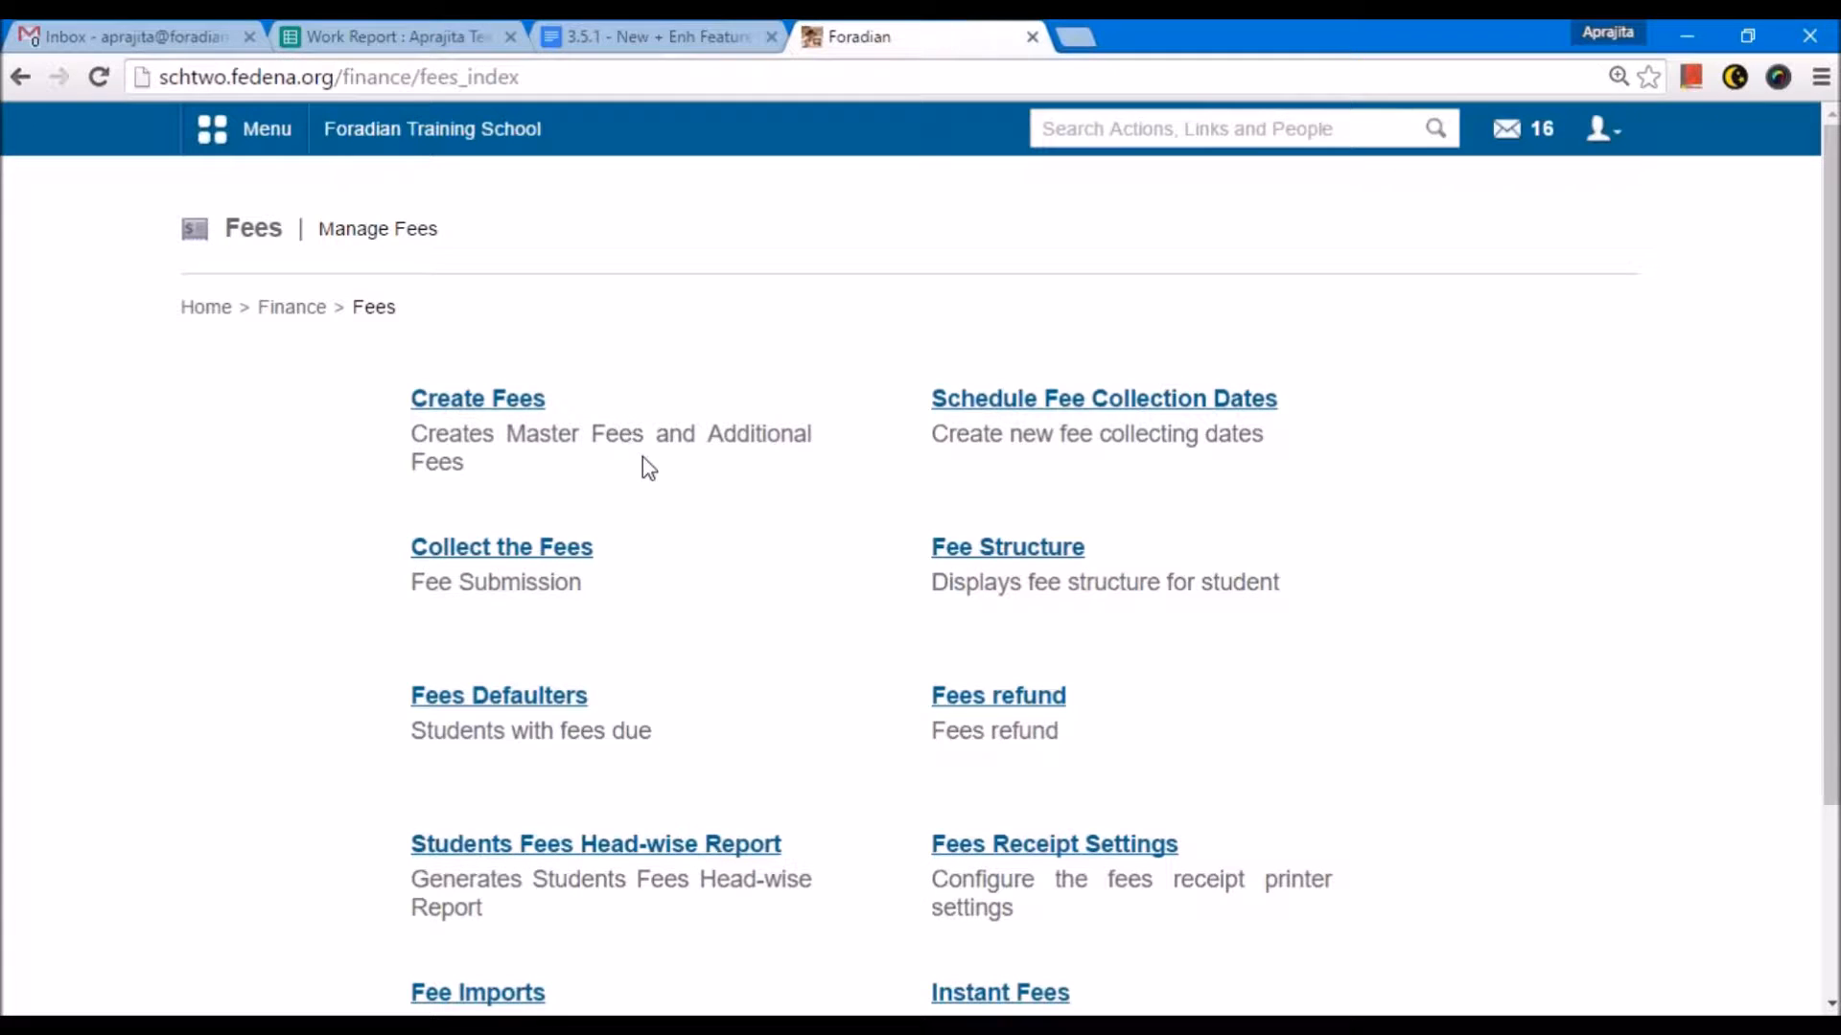
scroll(635, 458, down, 3)
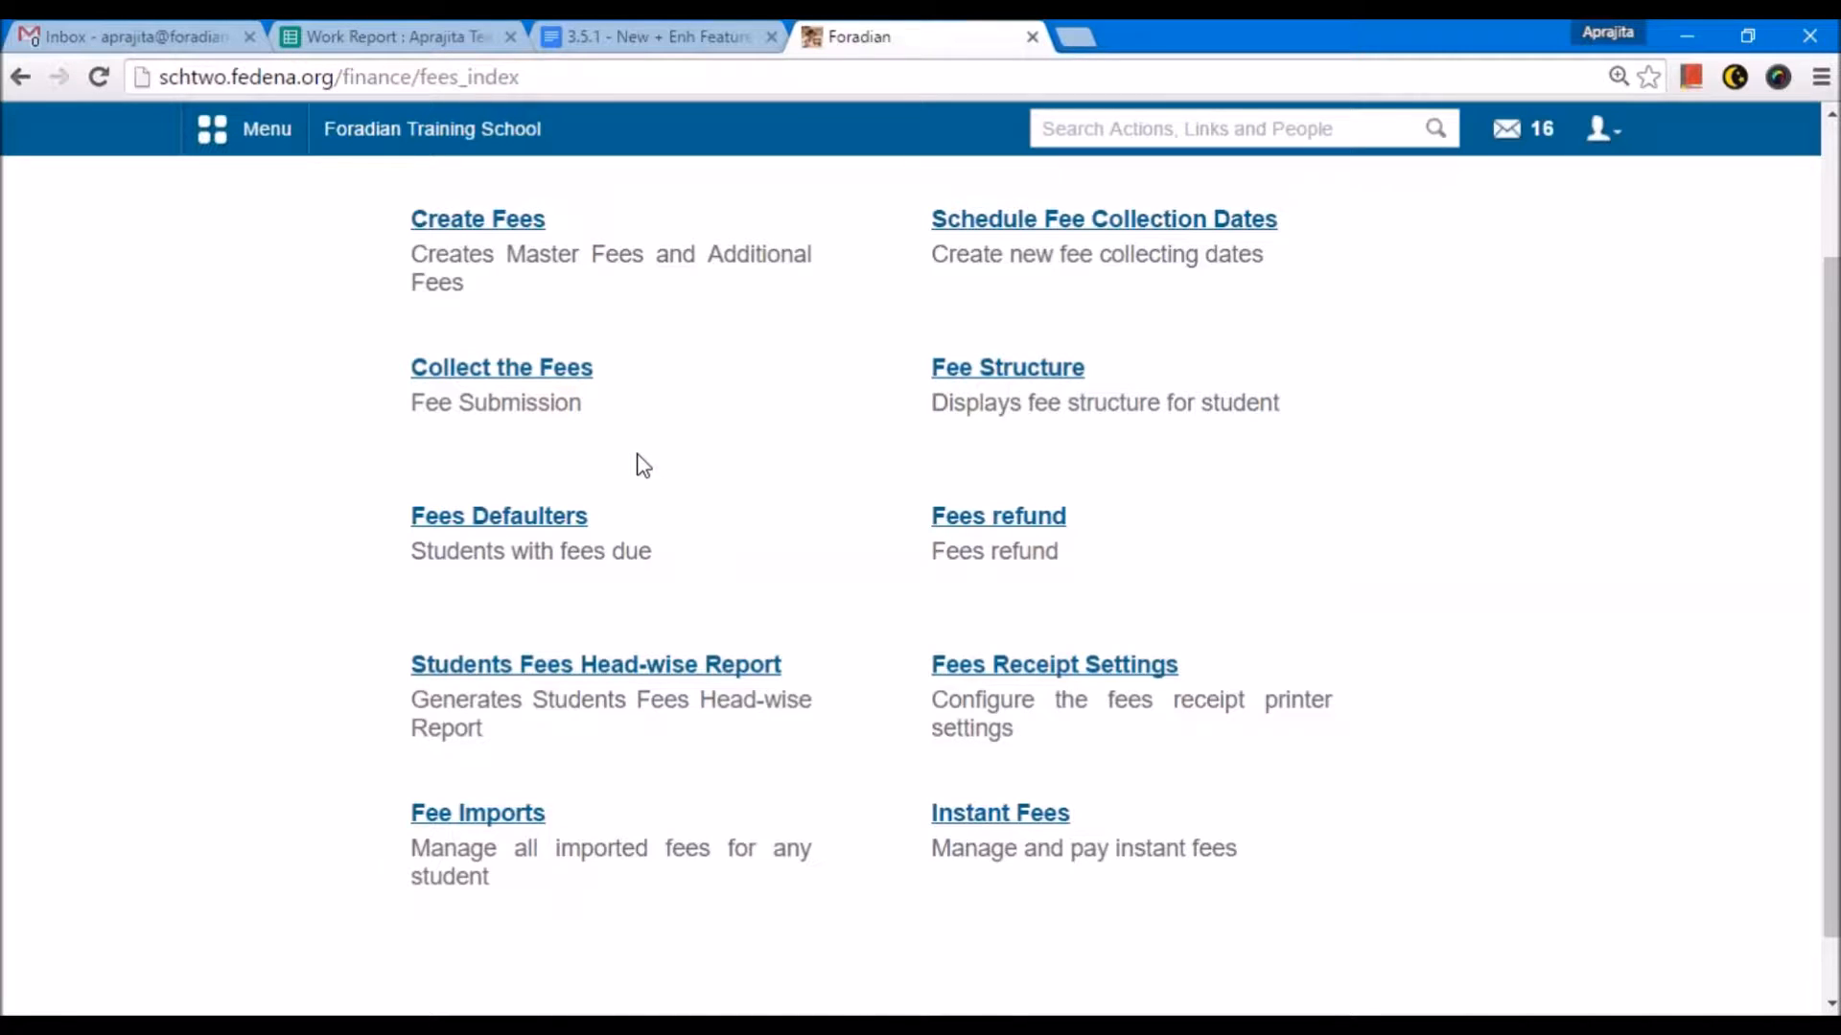
scroll(642, 465, up, 2)
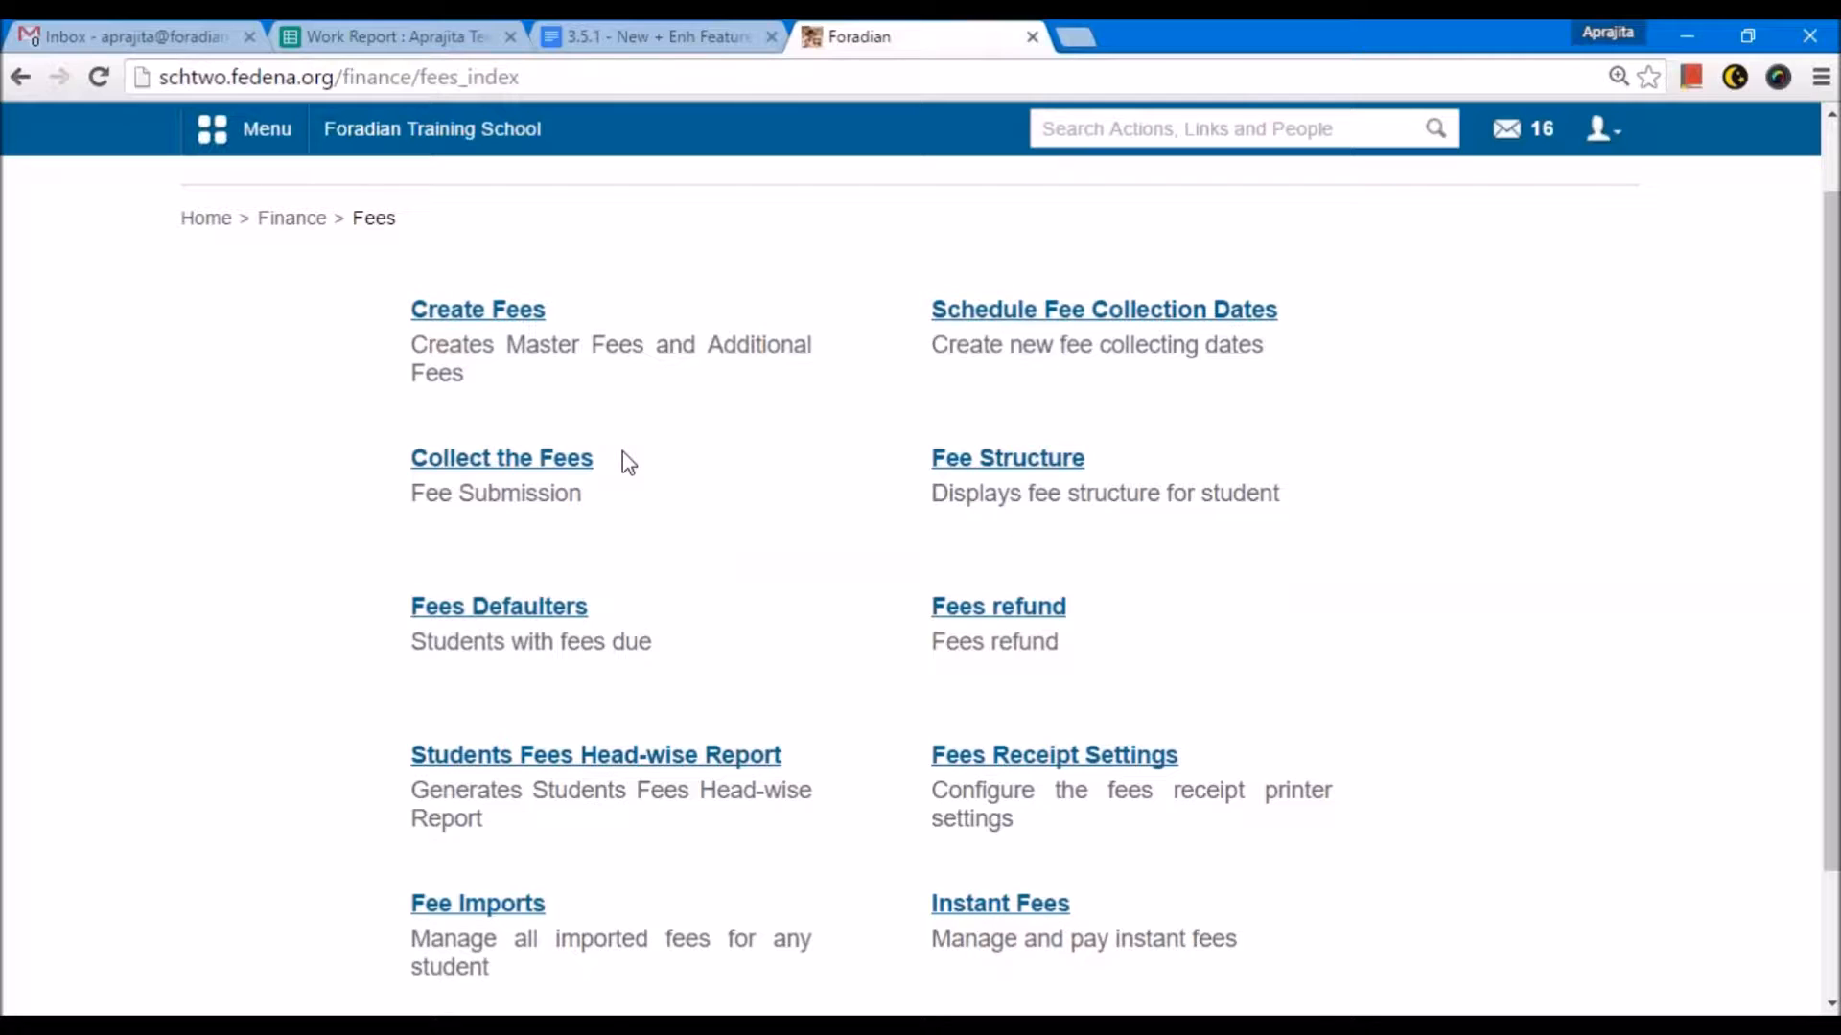
click(576, 460)
click(447, 380)
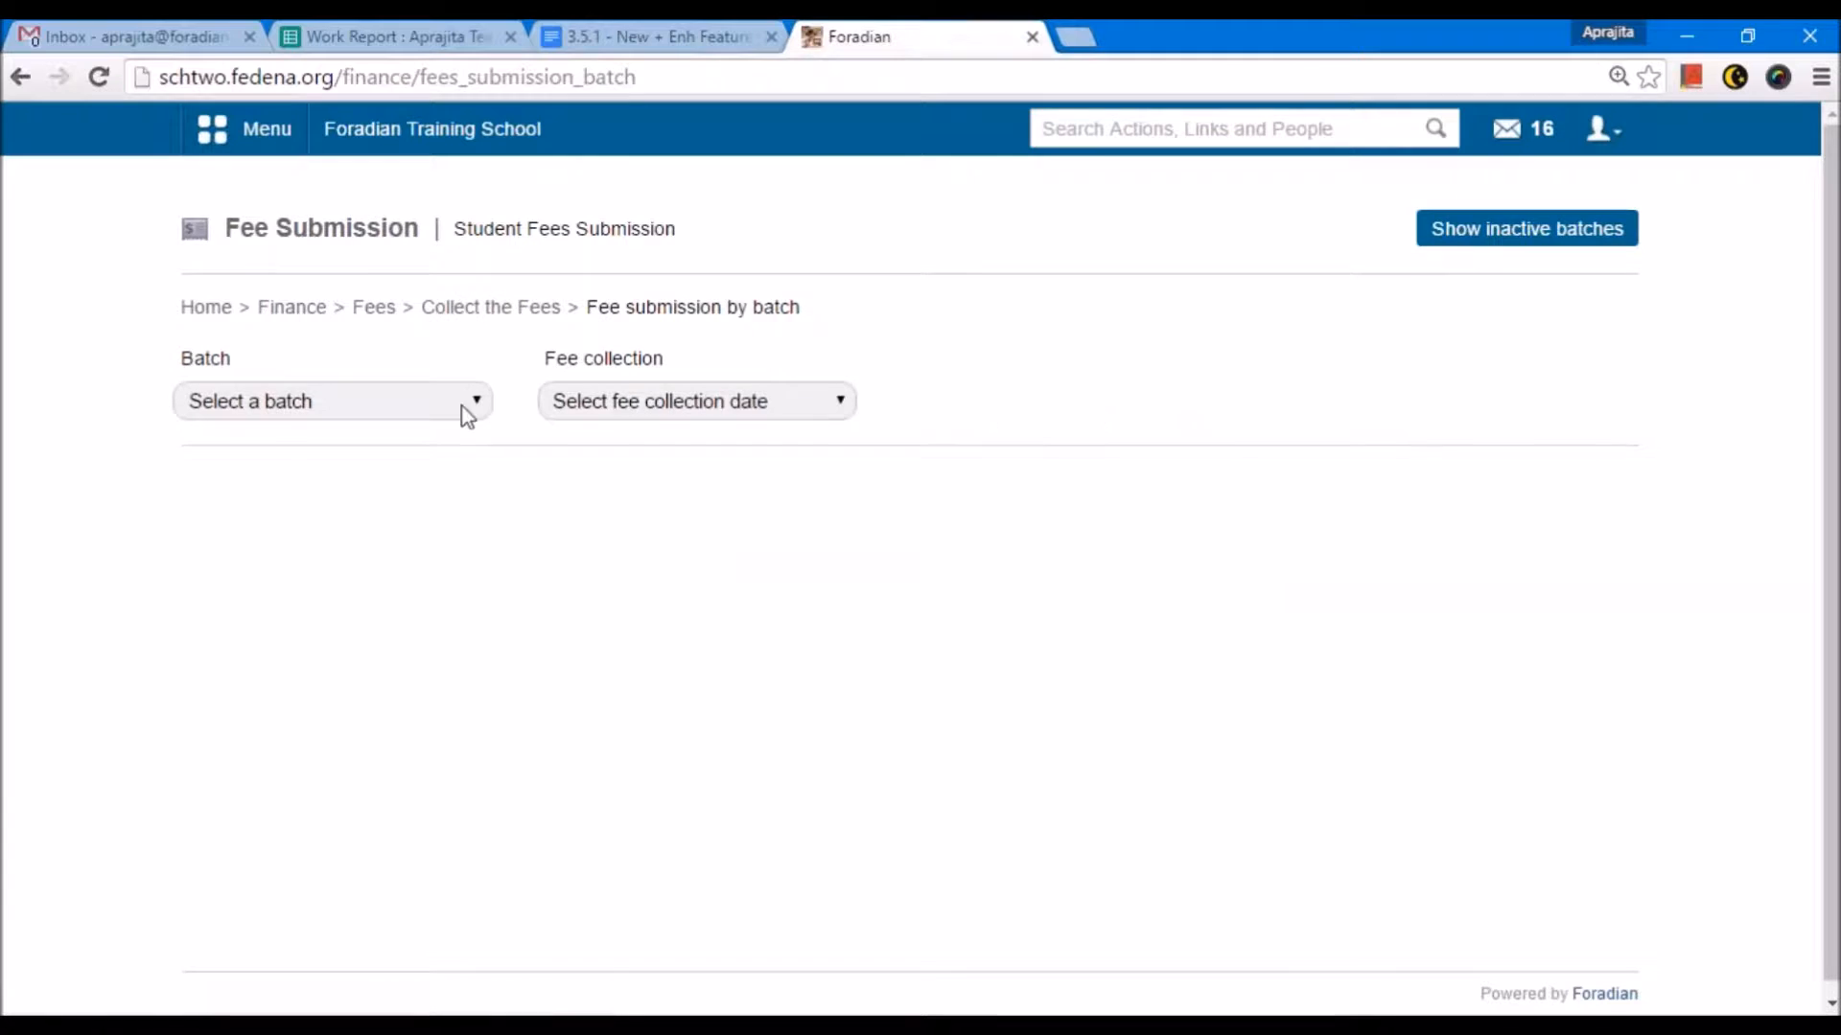
Load the Semester 1 Fee collection for batch C1 - A 2015-2016.
click(467, 412)
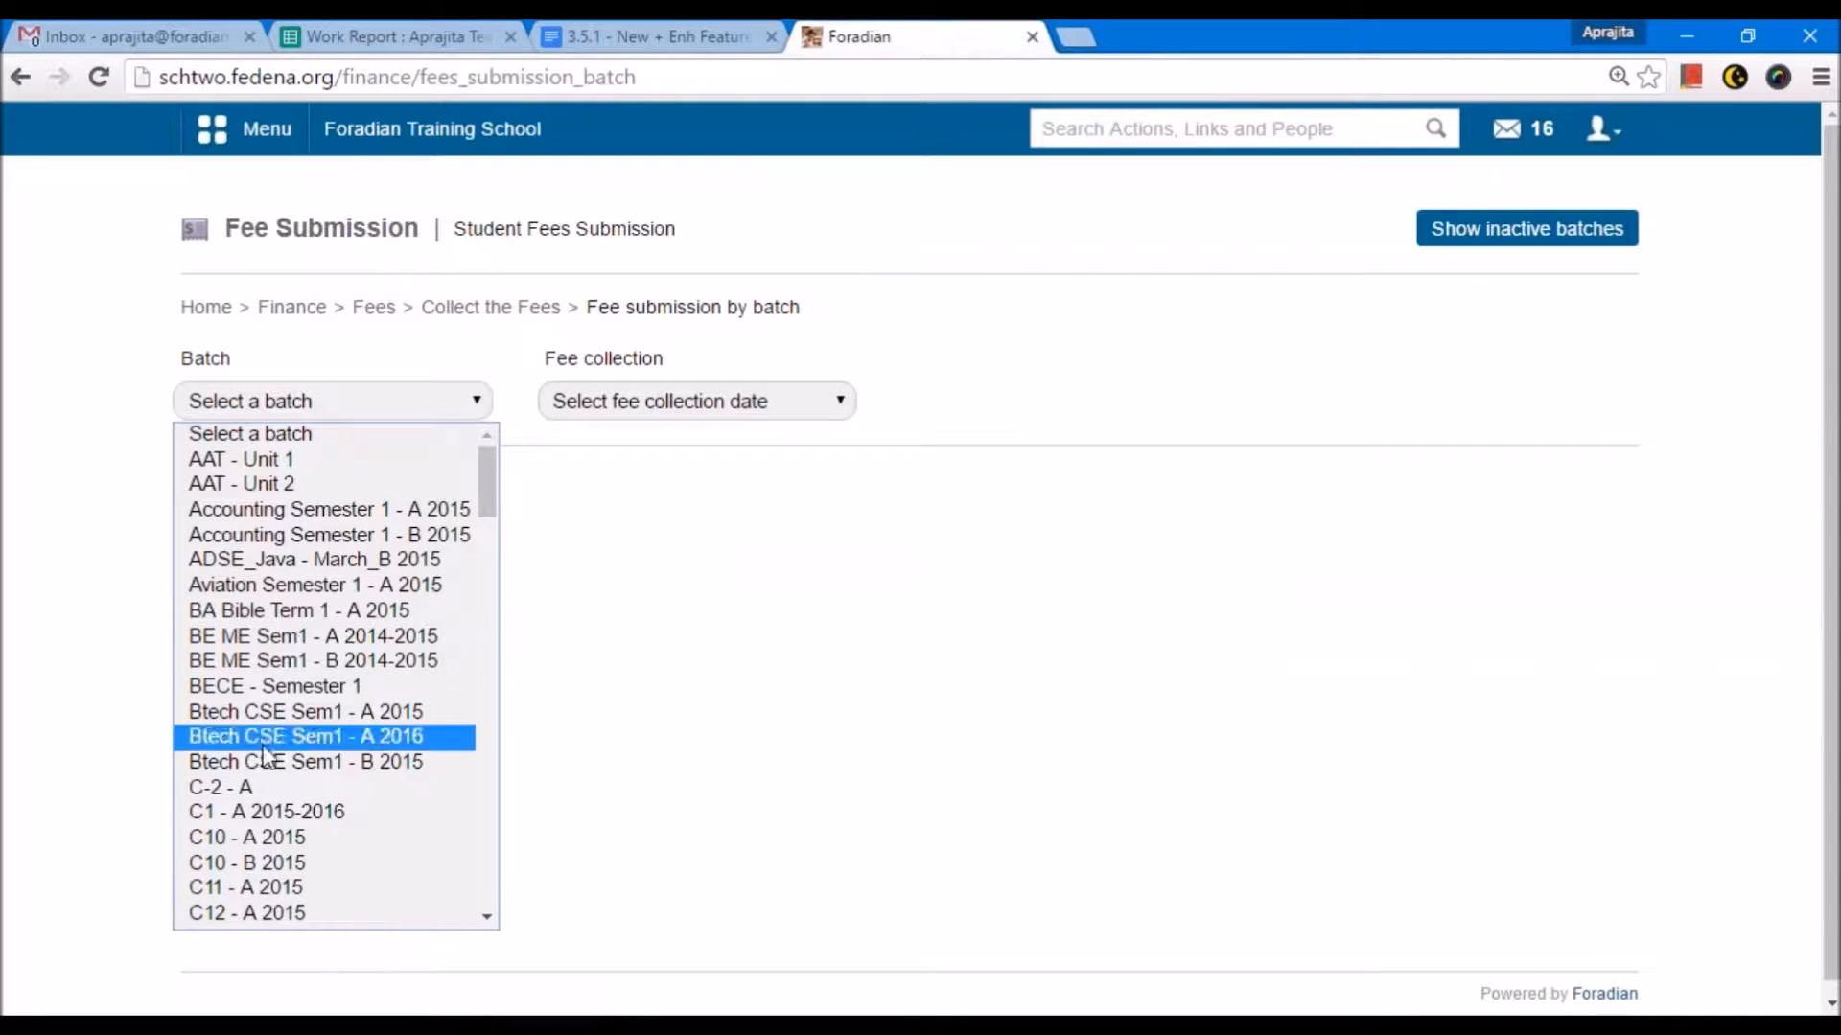
click(273, 812)
click(690, 401)
click(623, 481)
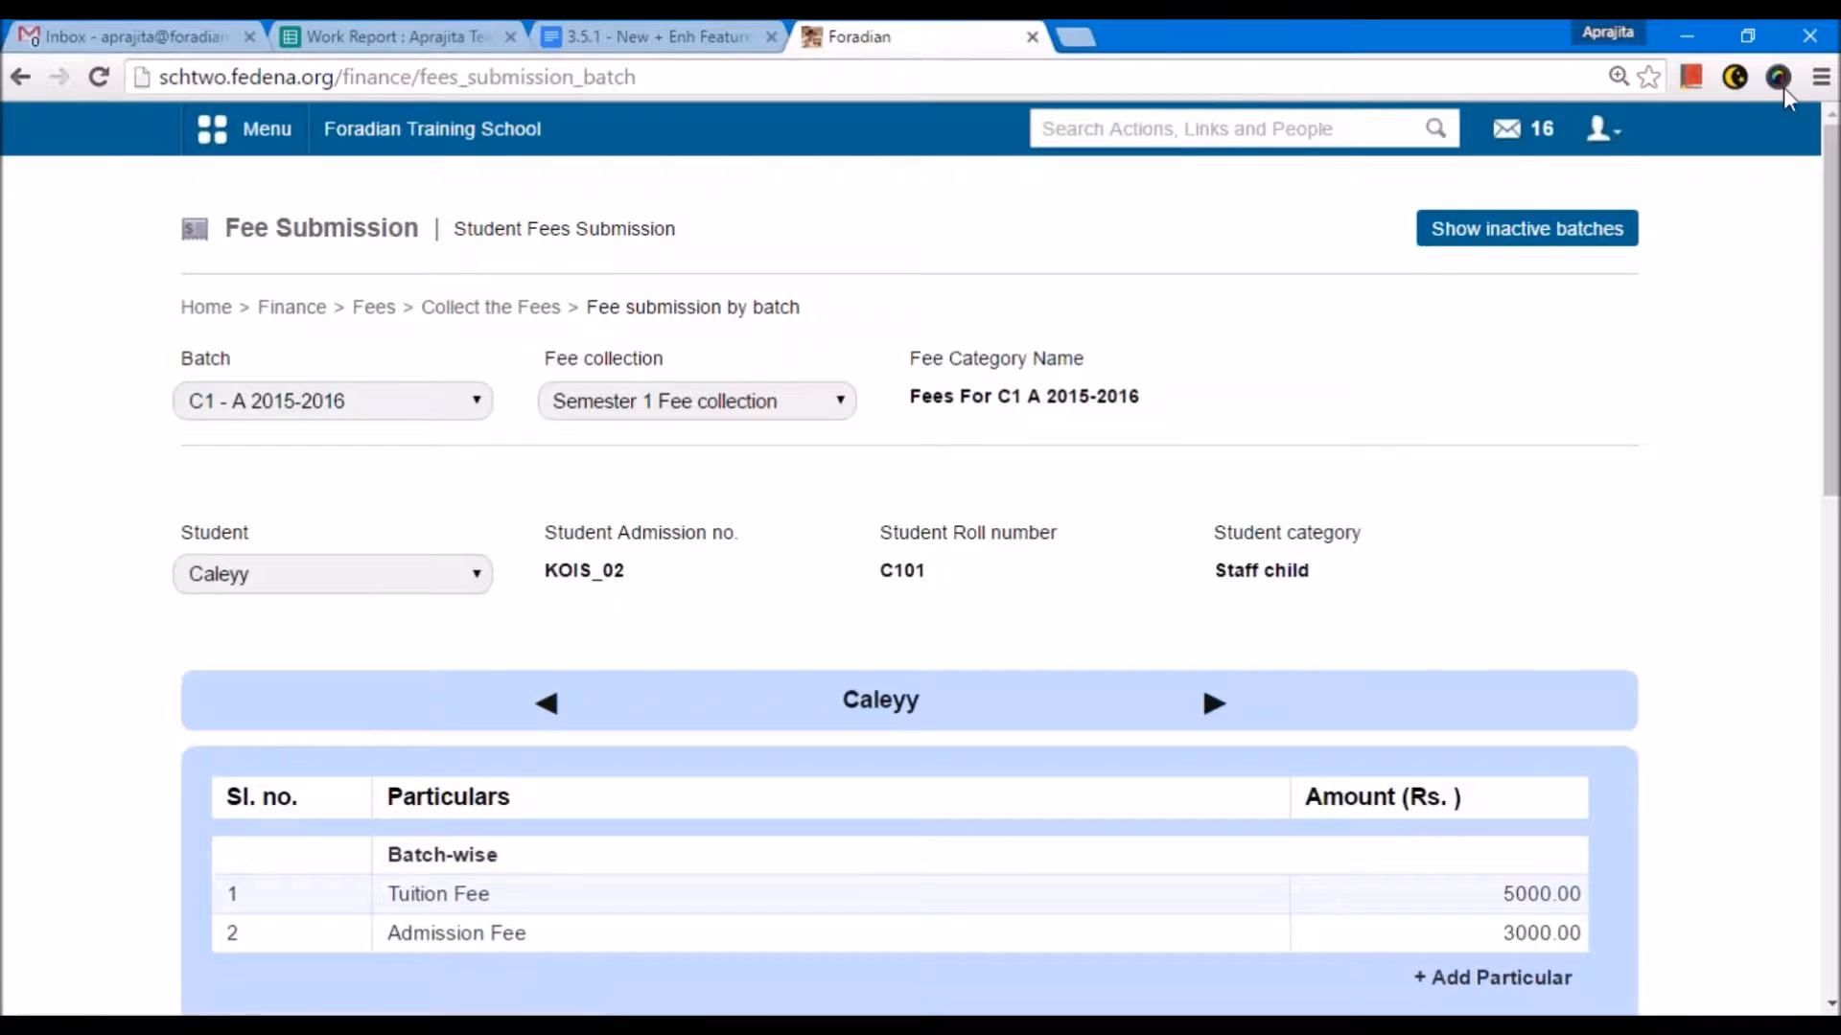
Pay the student's full due amount in cash with reference number r456 and the payment note "paid via cash".
scroll(929, 710, down, 10)
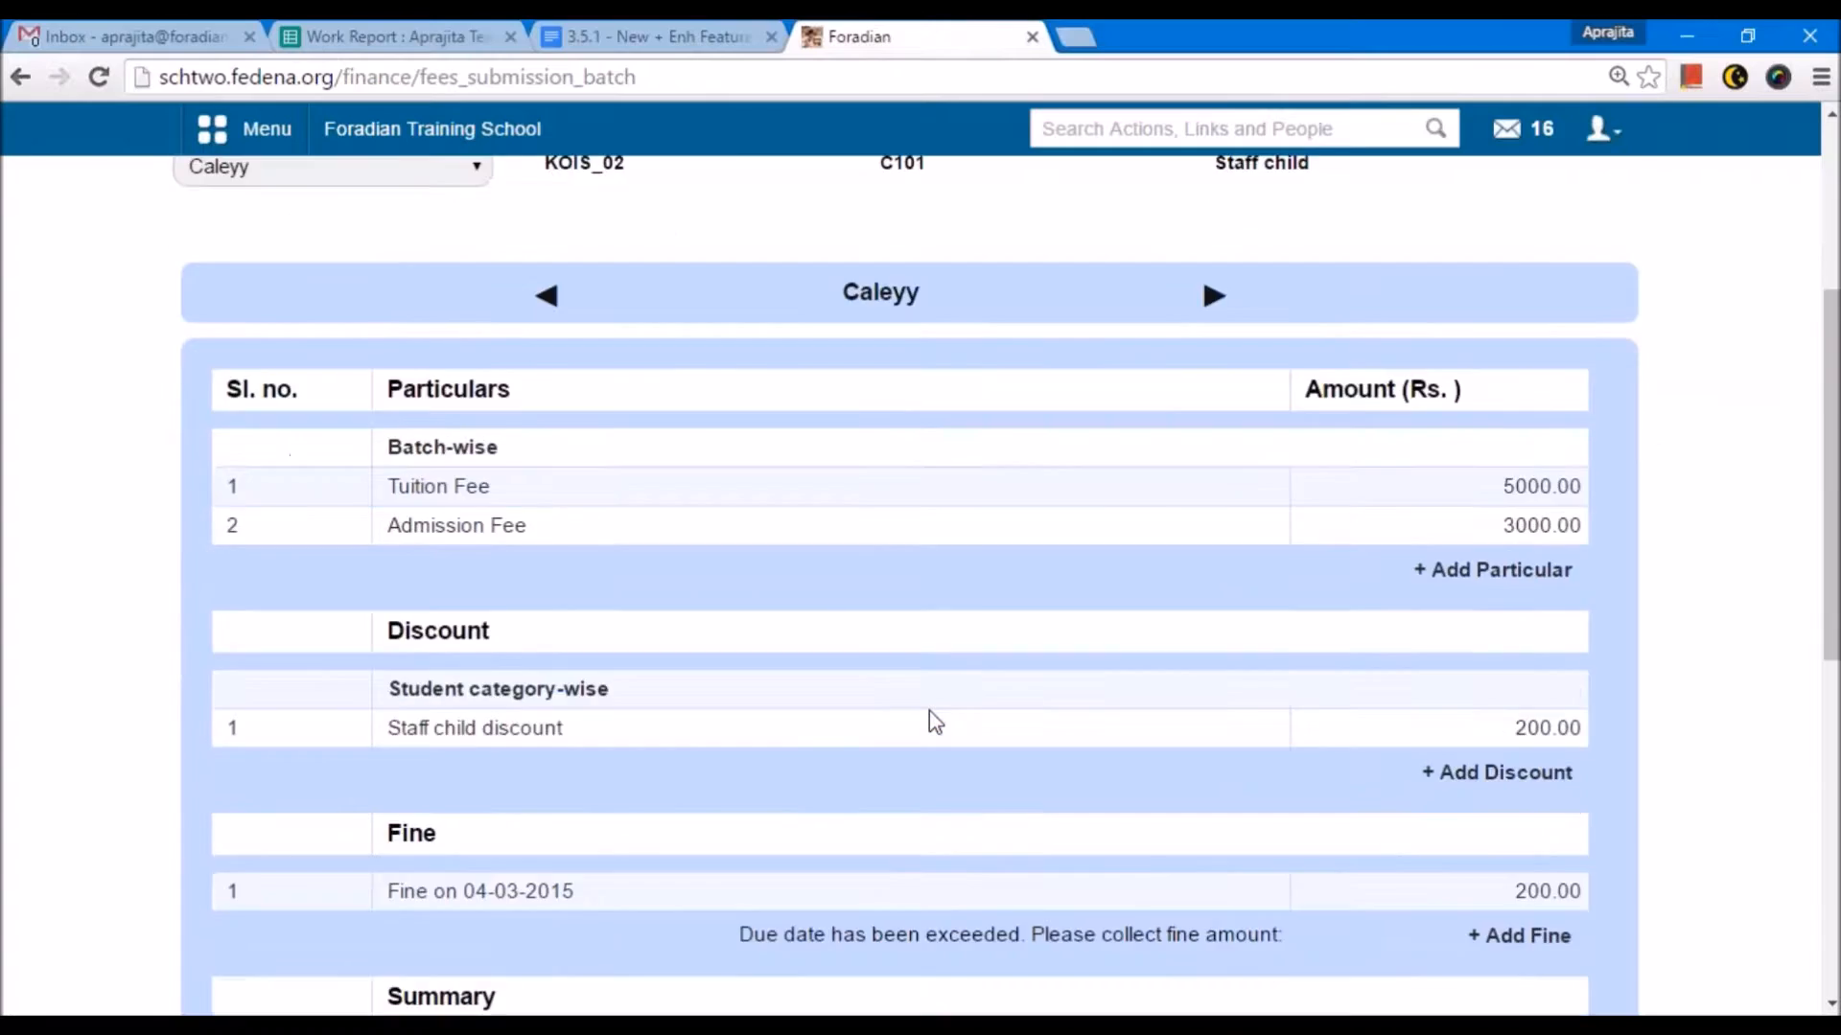
scroll(1041, 434, up, 7)
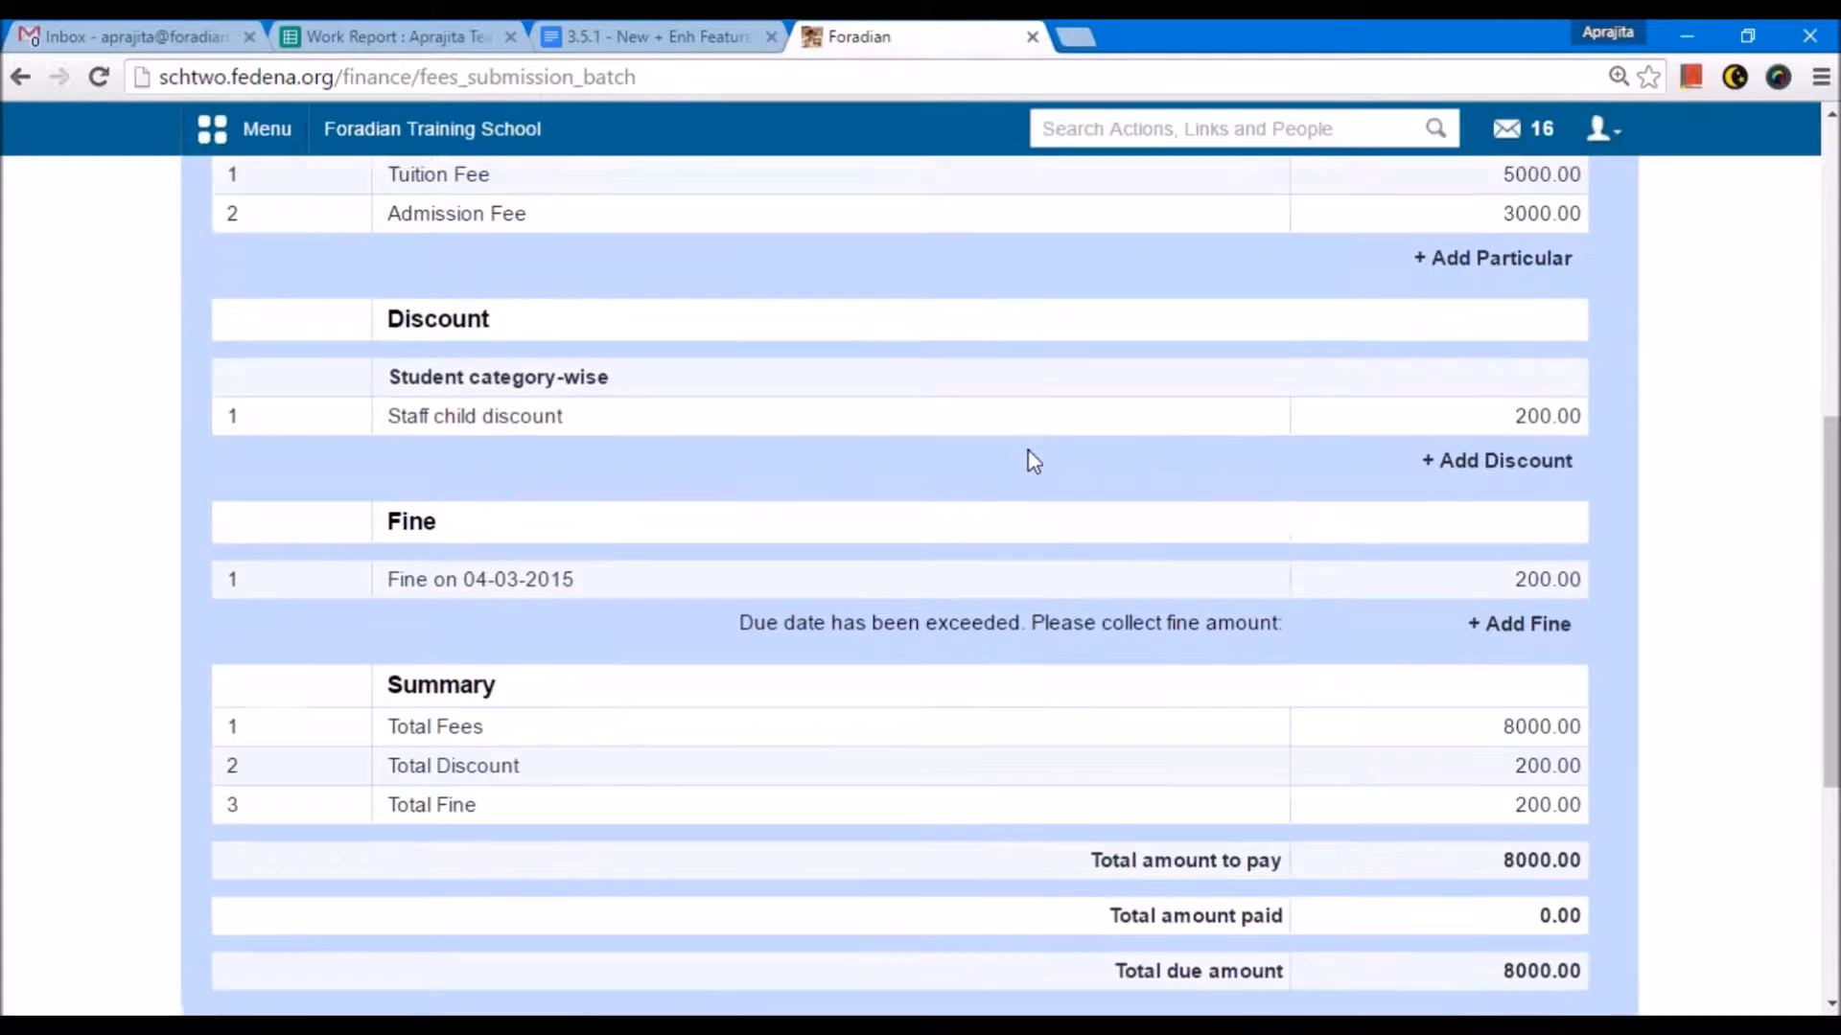
scroll(1261, 474, down, 7)
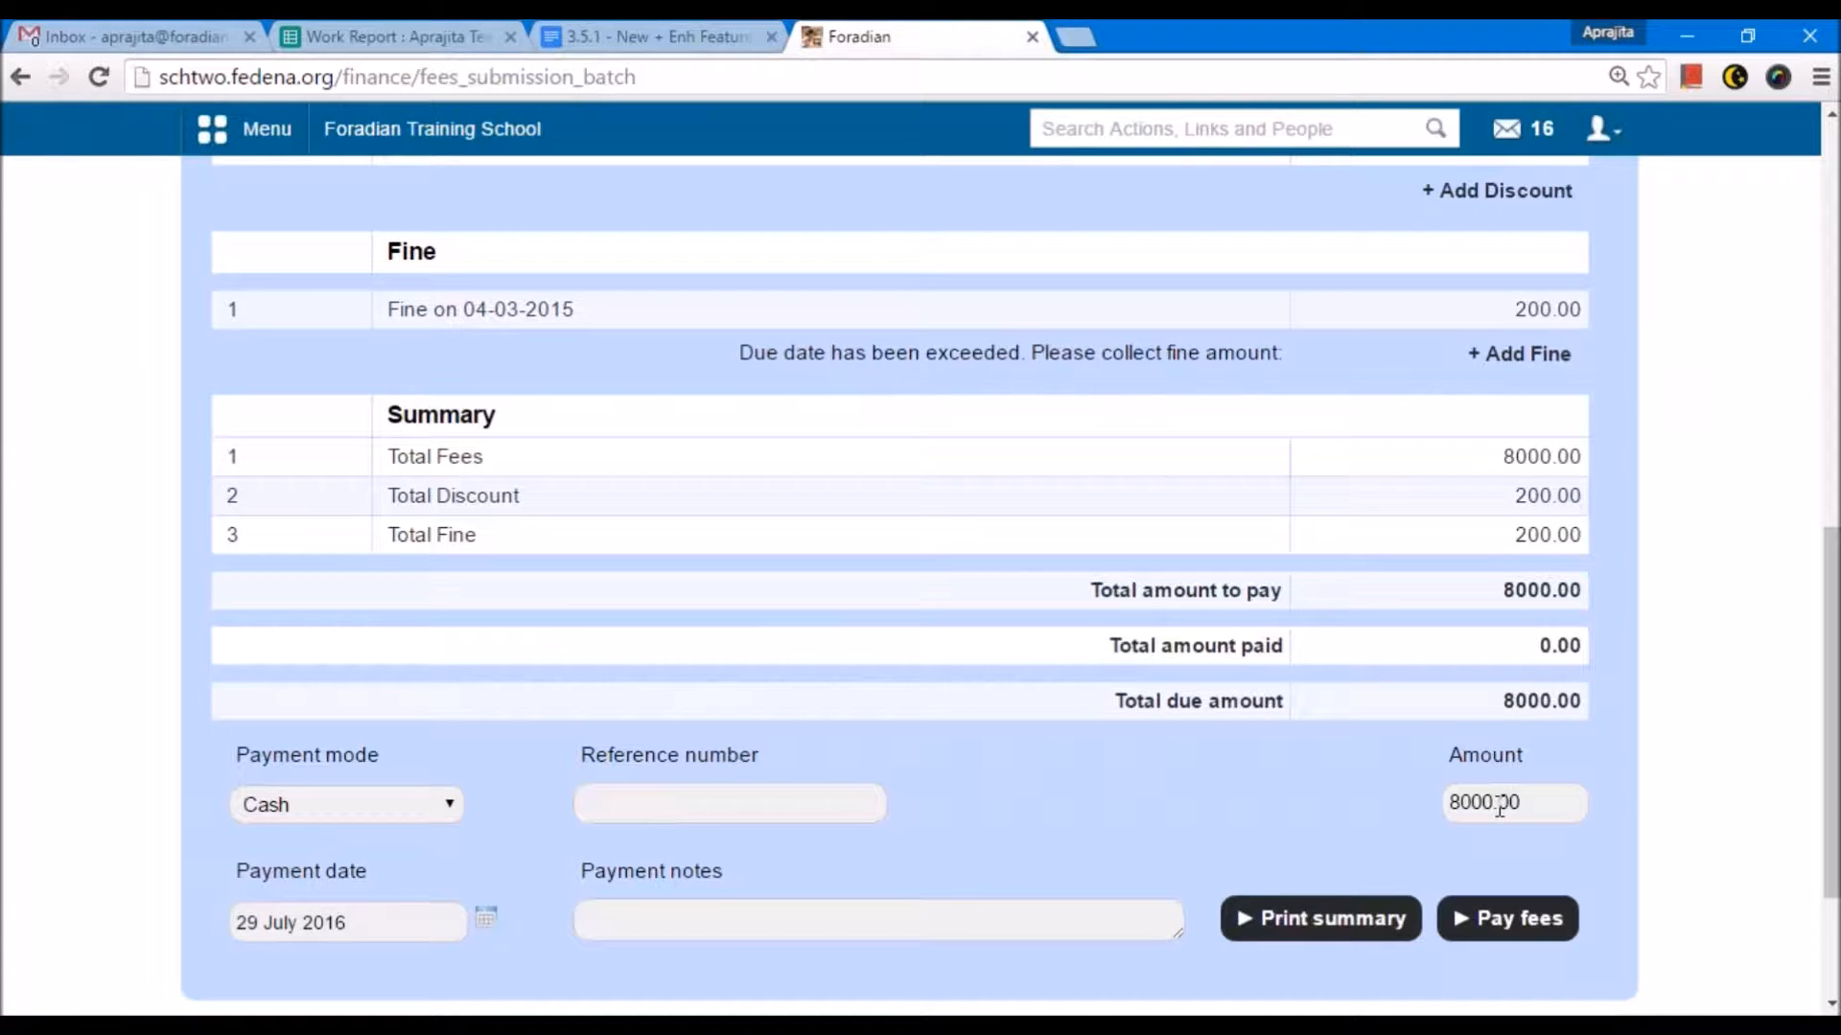
scroll(1500, 808, down, 1)
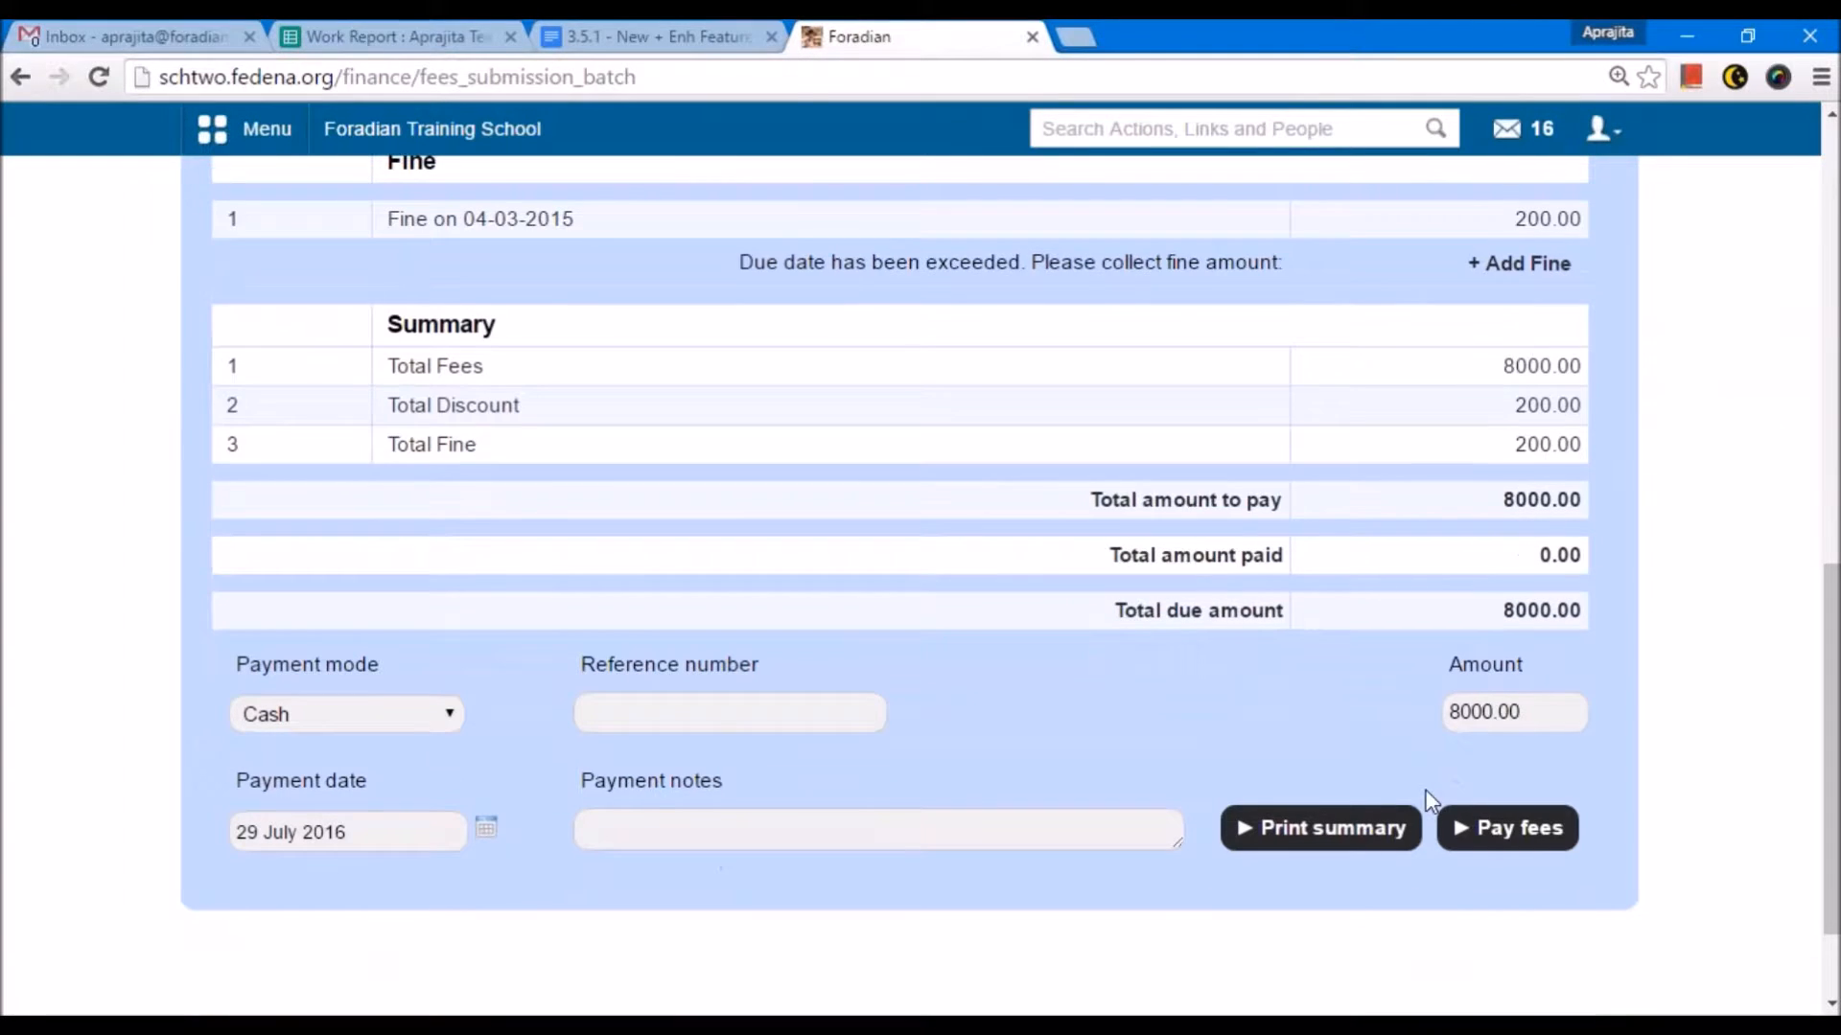
click(724, 721)
text(r456)
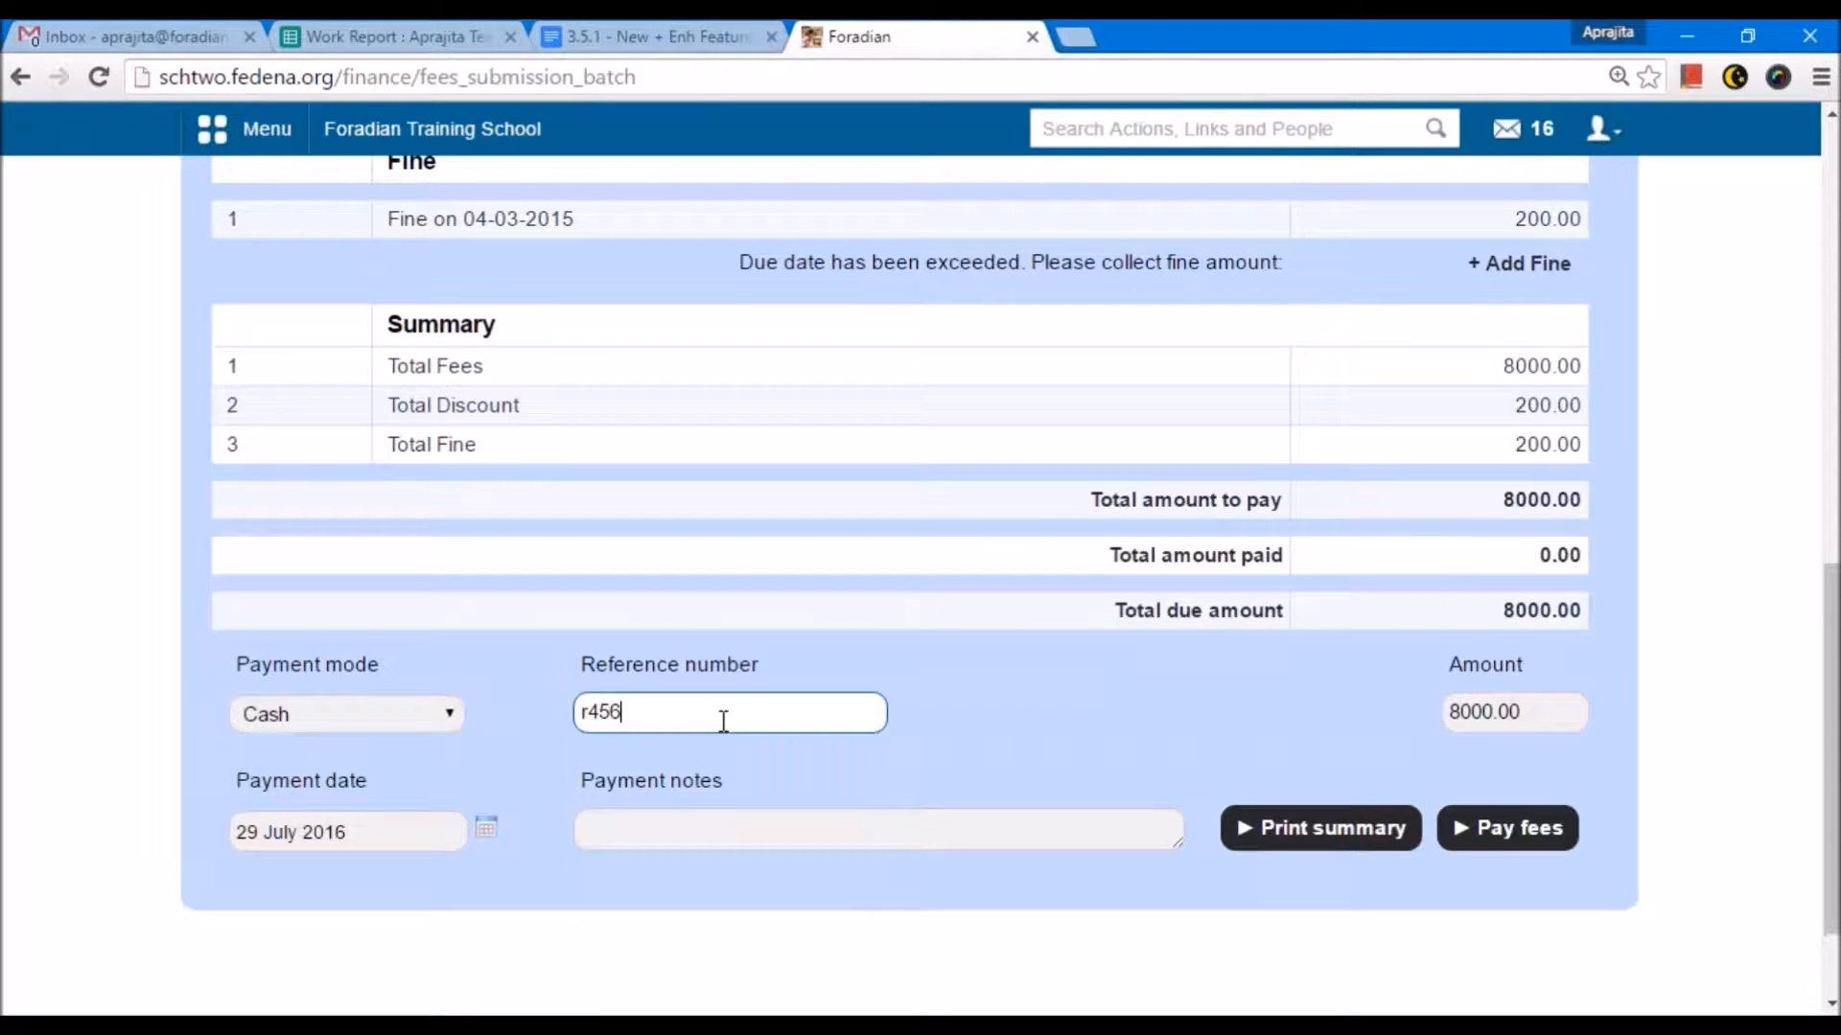
click(687, 830)
text(paid via cash)
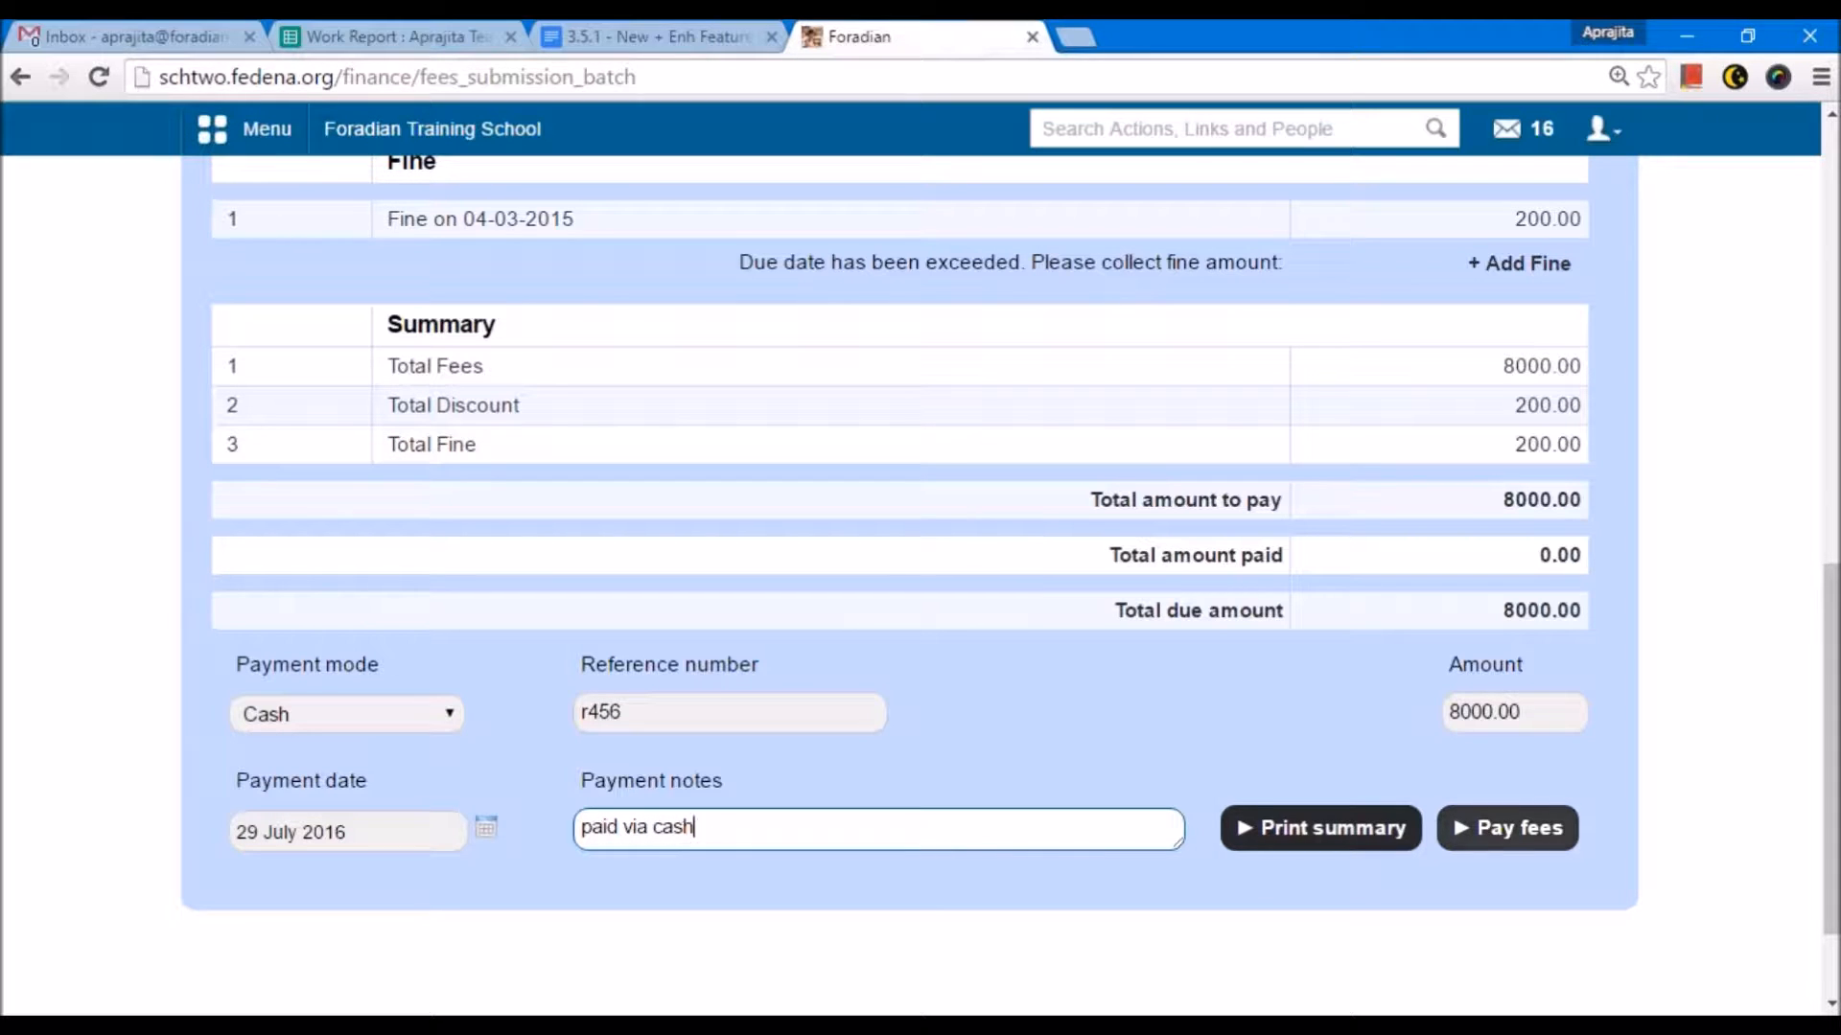
click(1511, 844)
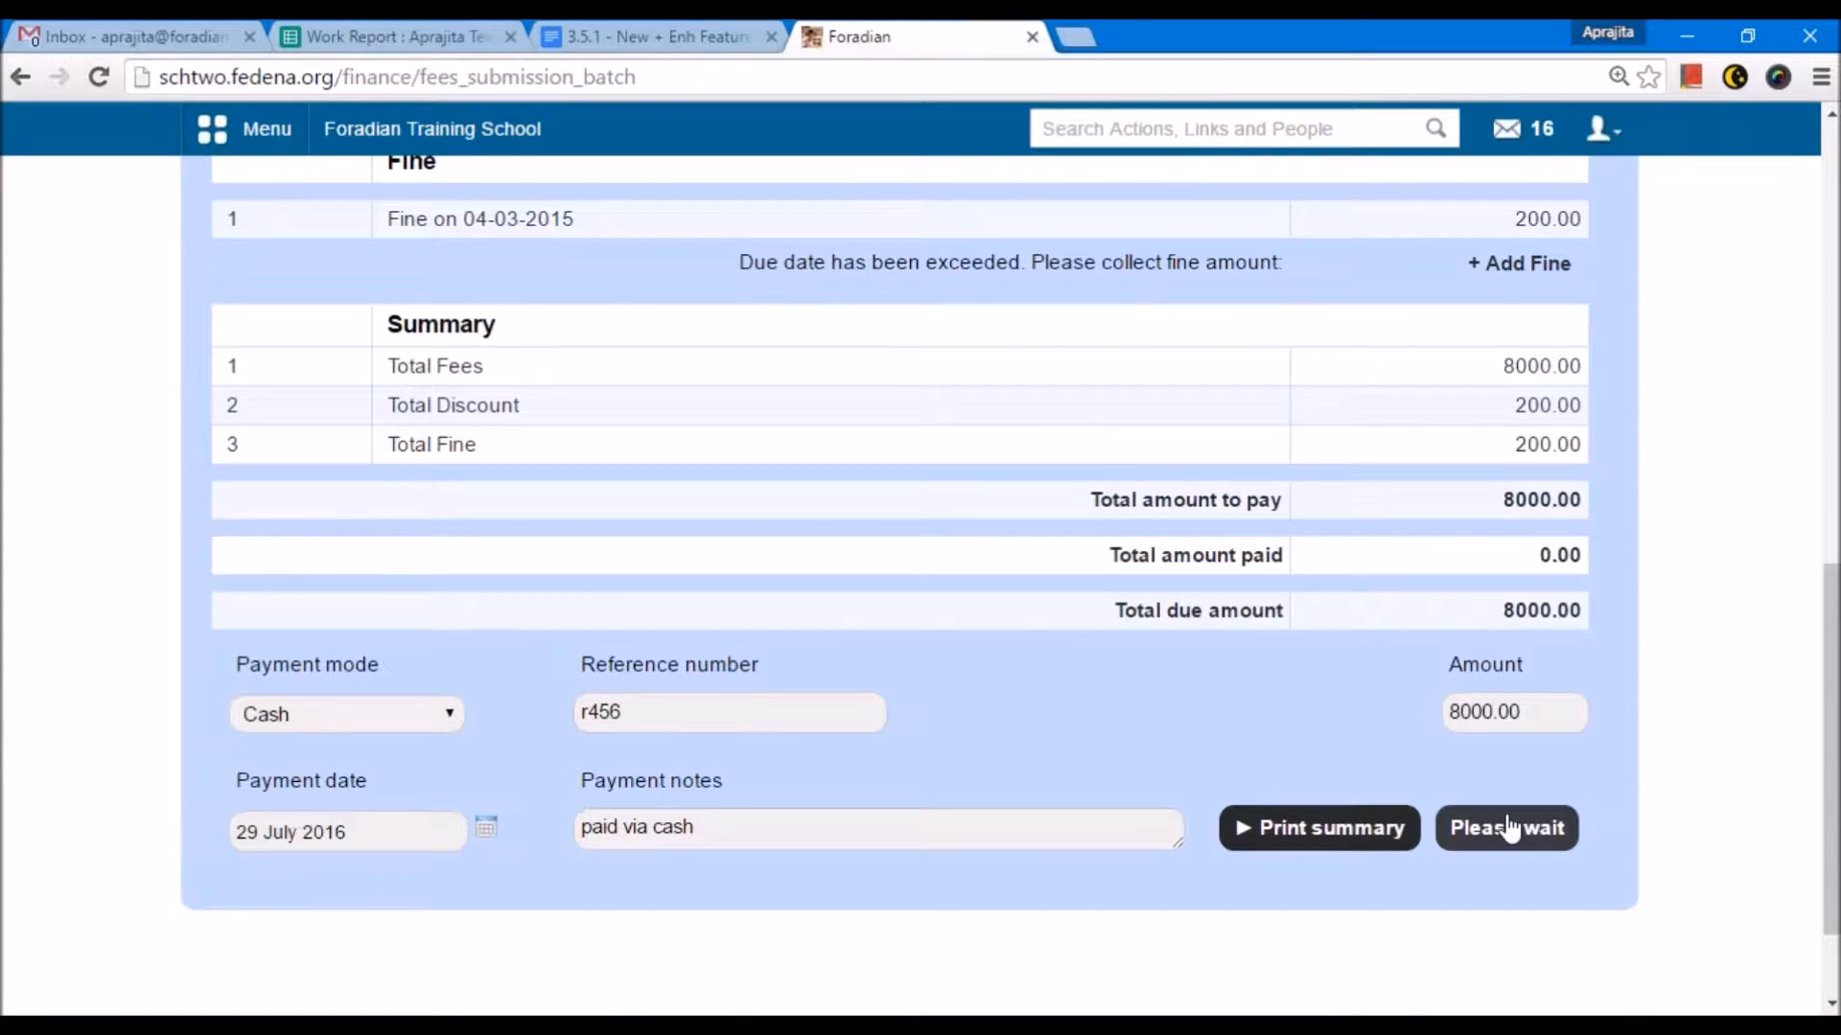
Revert the cash payment in the student's payment history, giving the reason "change in fine amount".
scroll(1499, 830, down, 2)
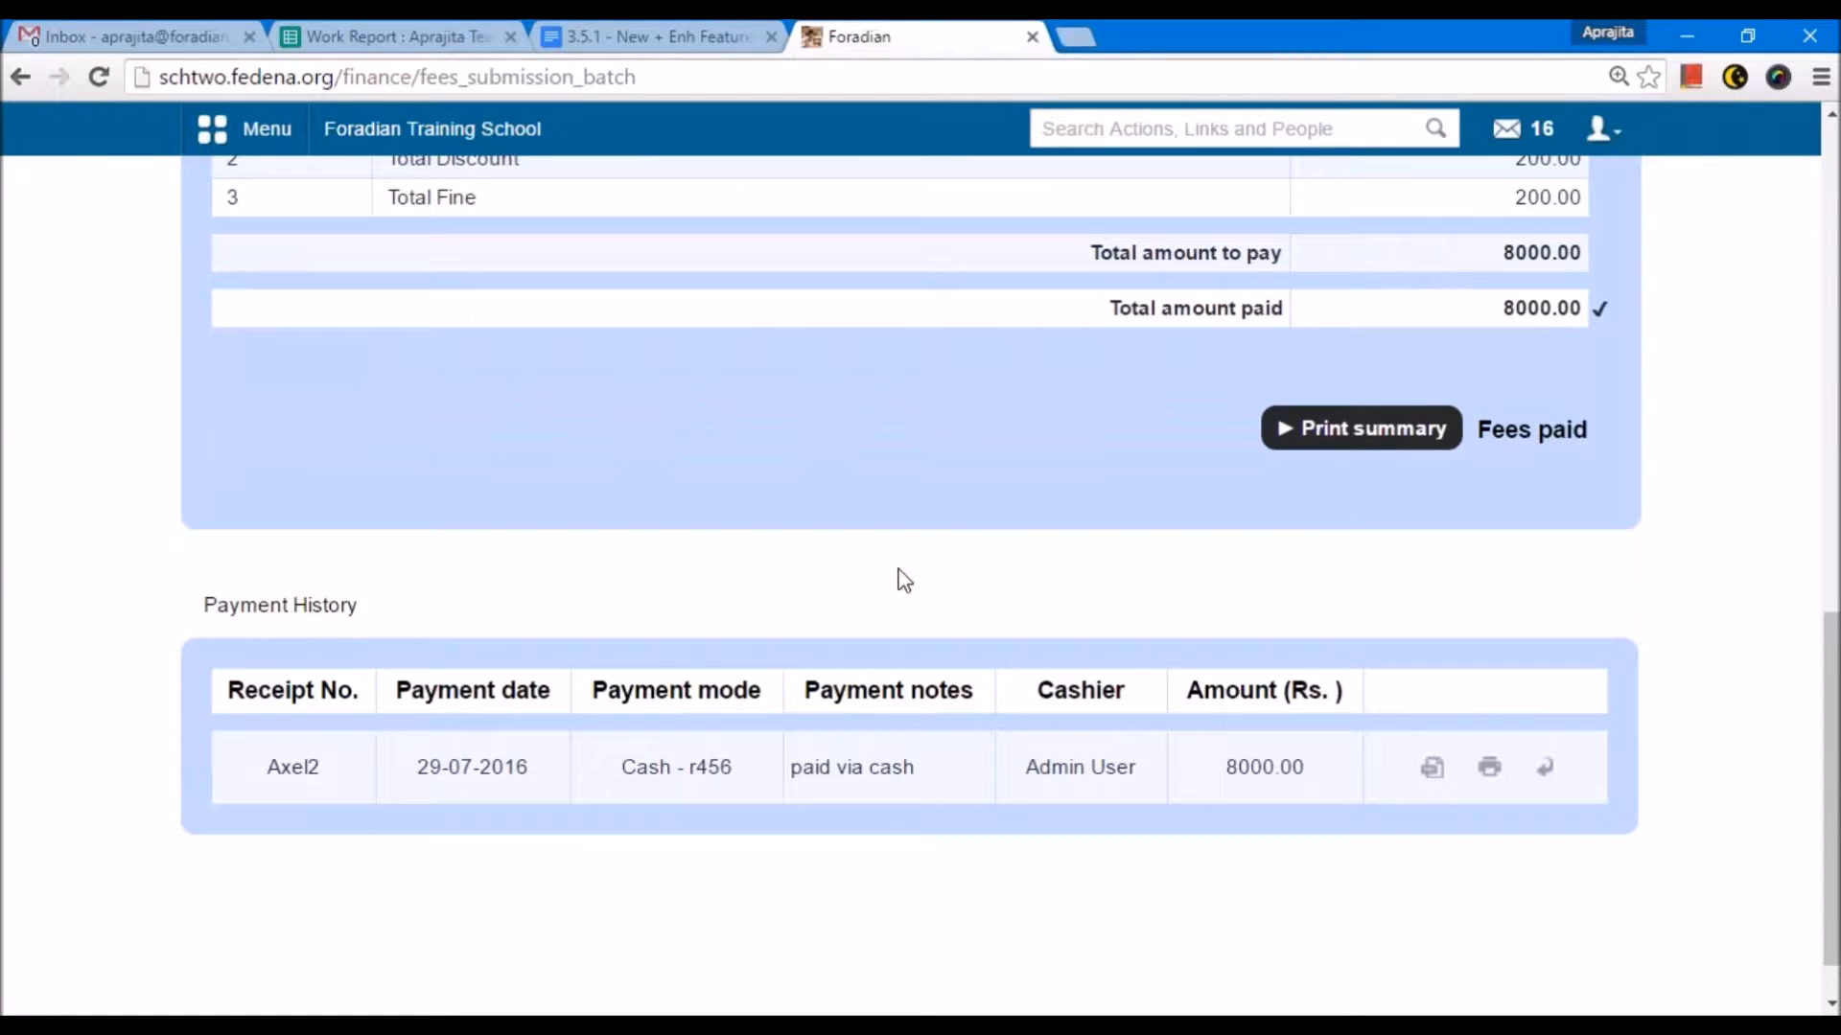
scroll(997, 957, up, 3)
scroll(997, 957, down, 3)
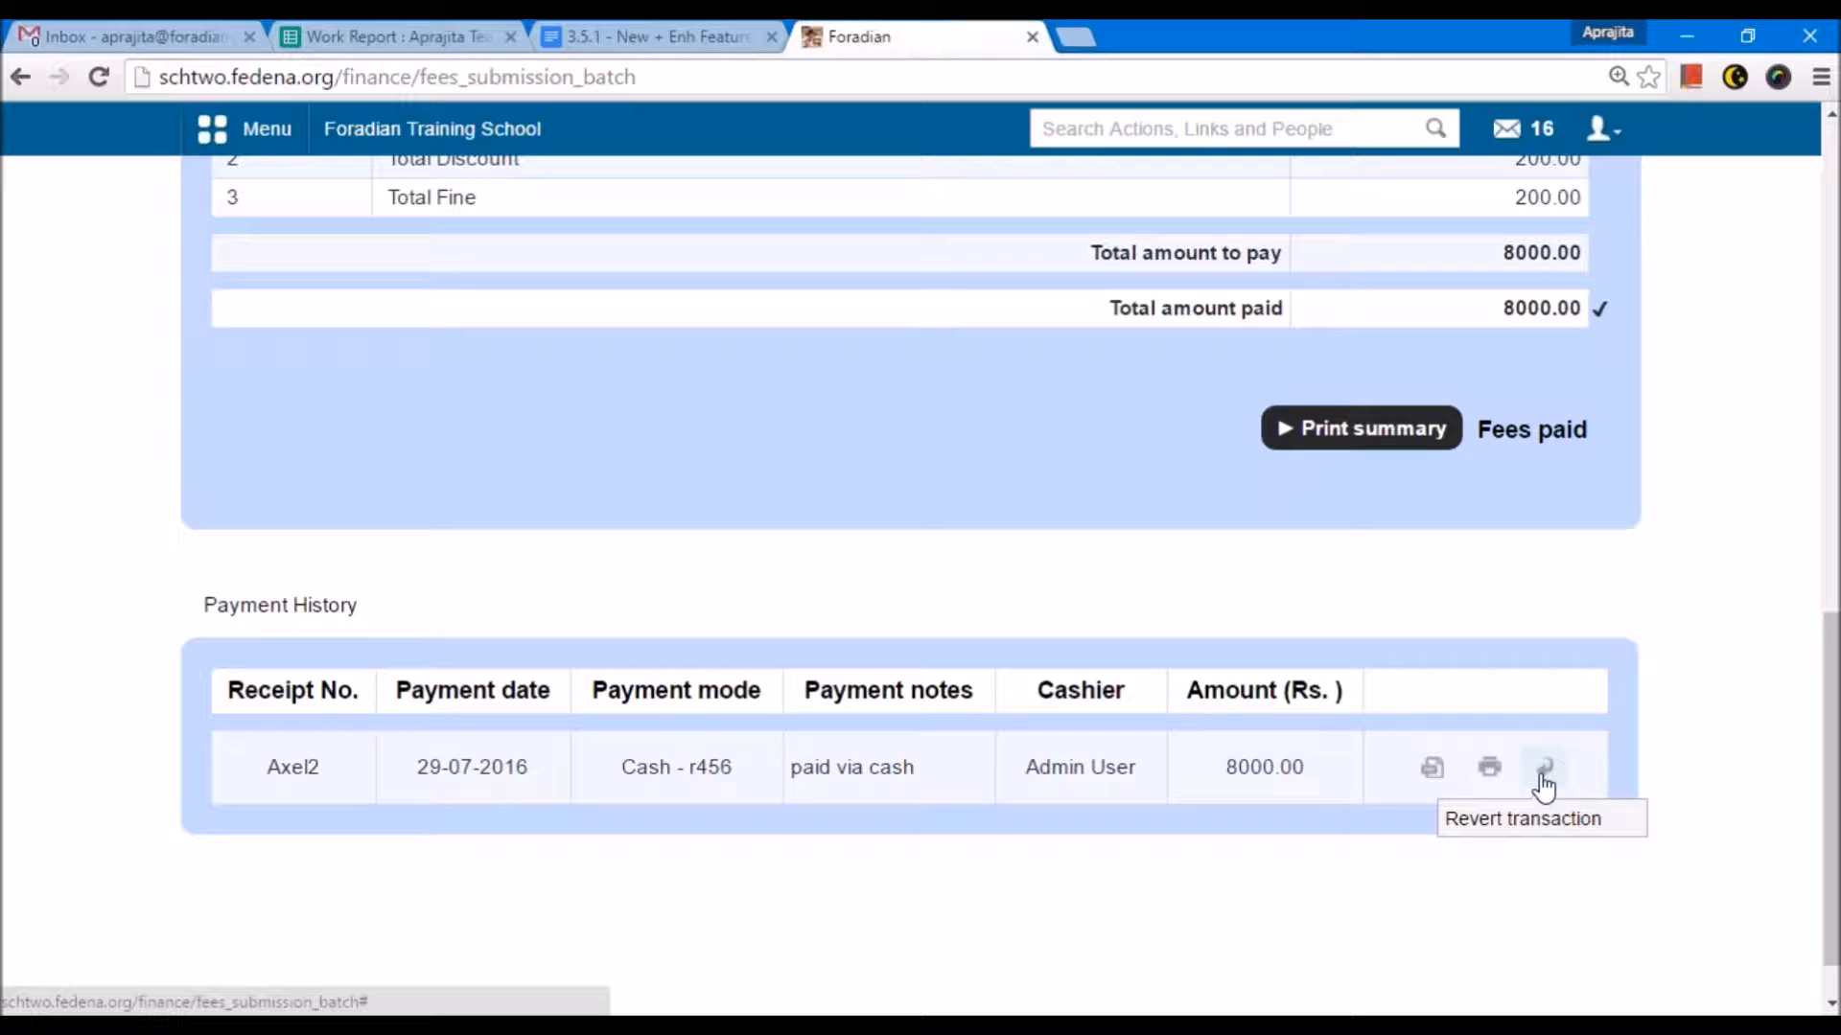
scroll(1543, 786, up, 8)
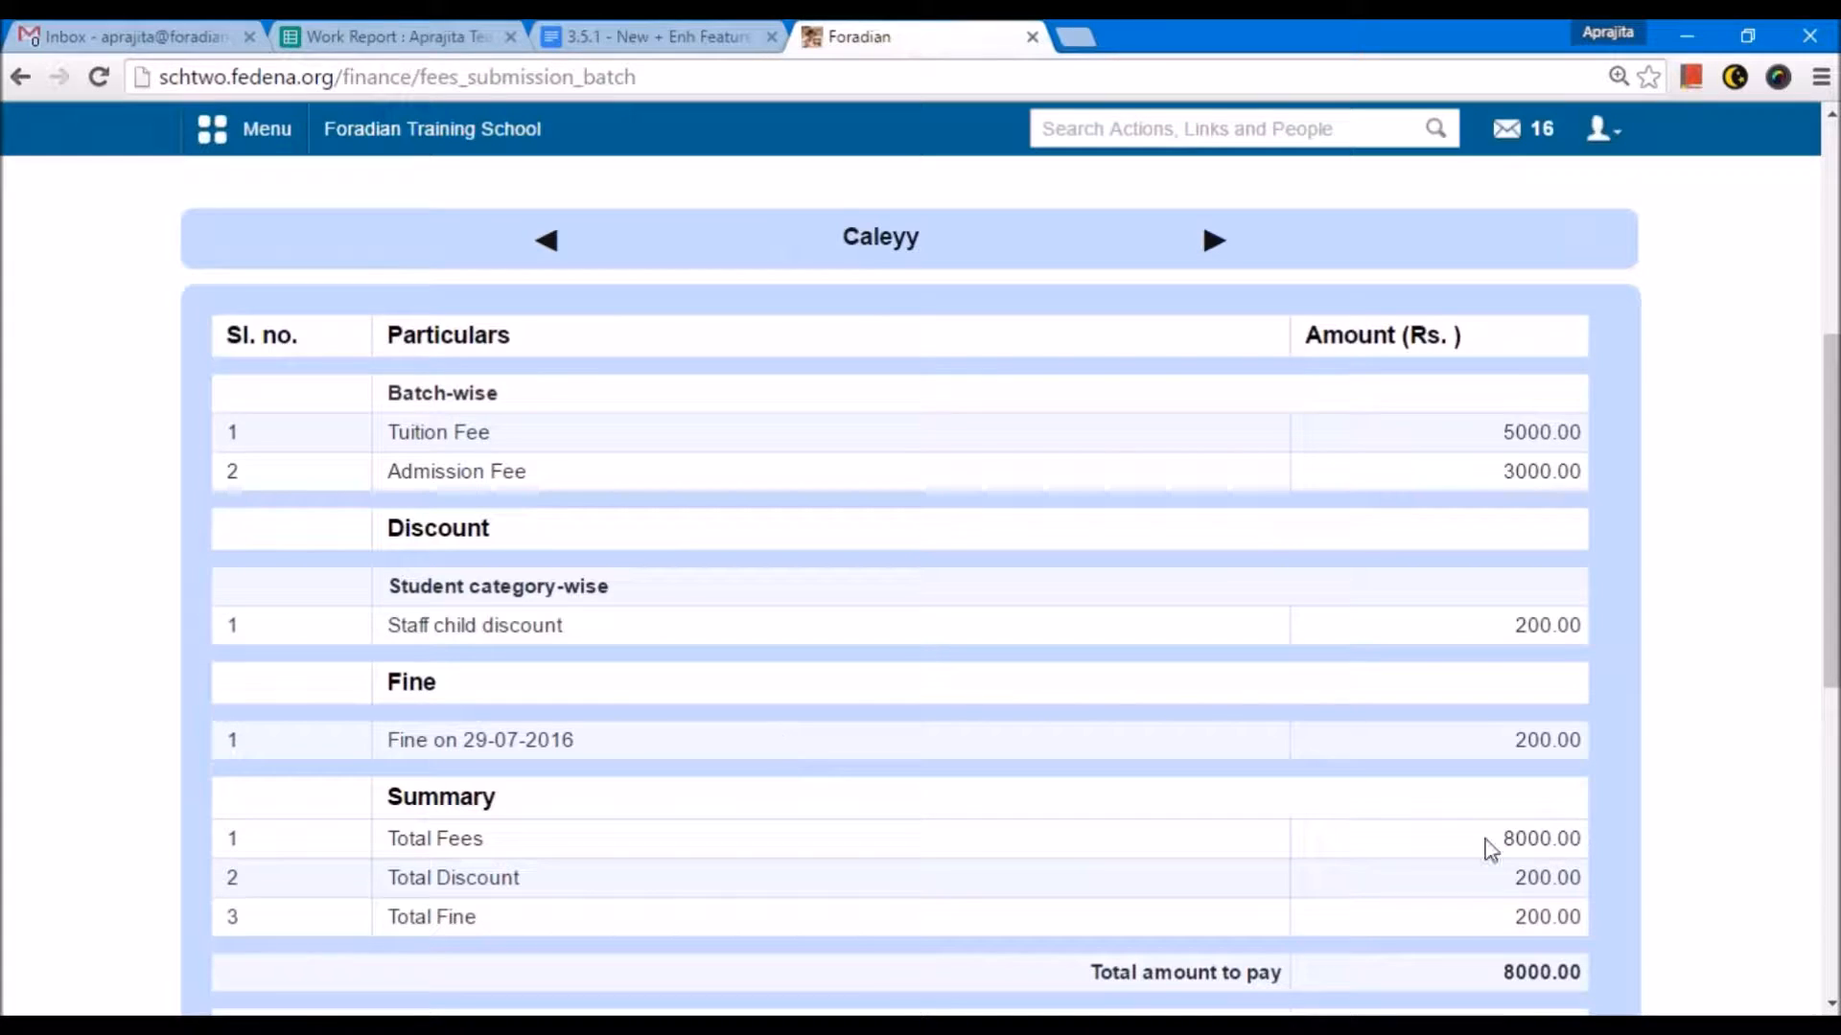
scroll(1503, 871, down, 3)
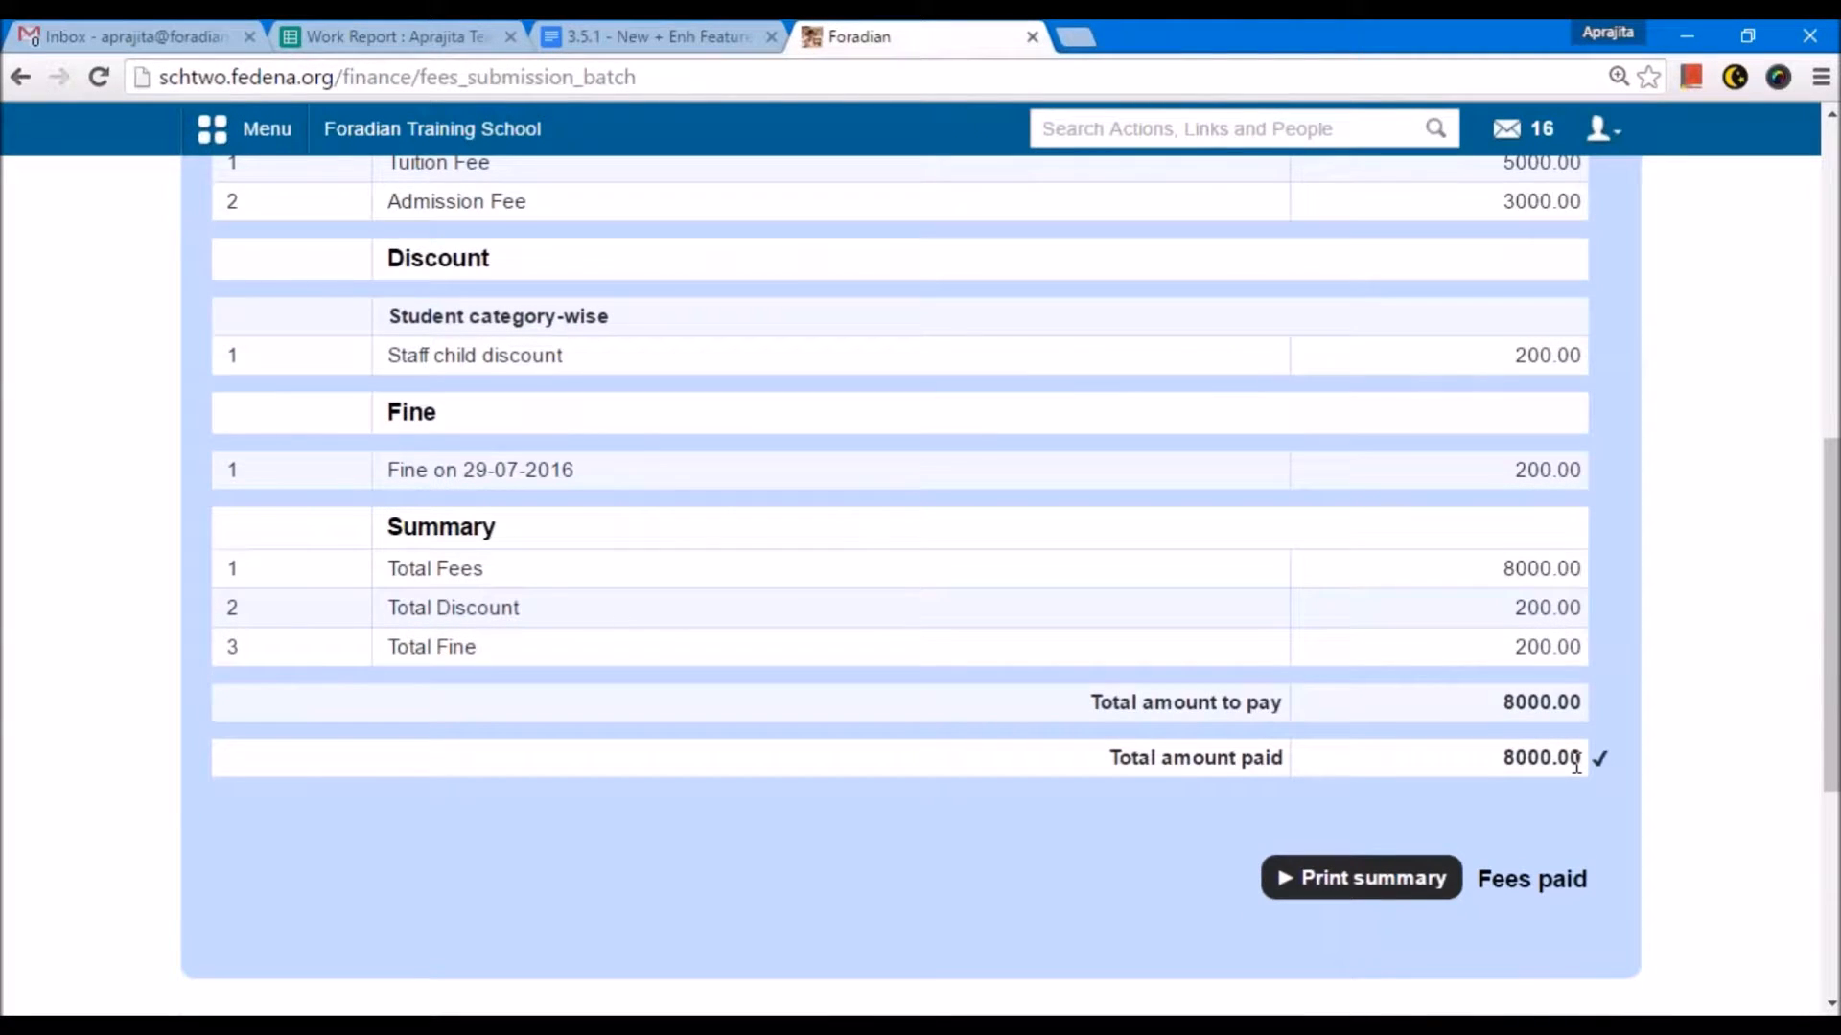
scroll(1587, 896, down, 6)
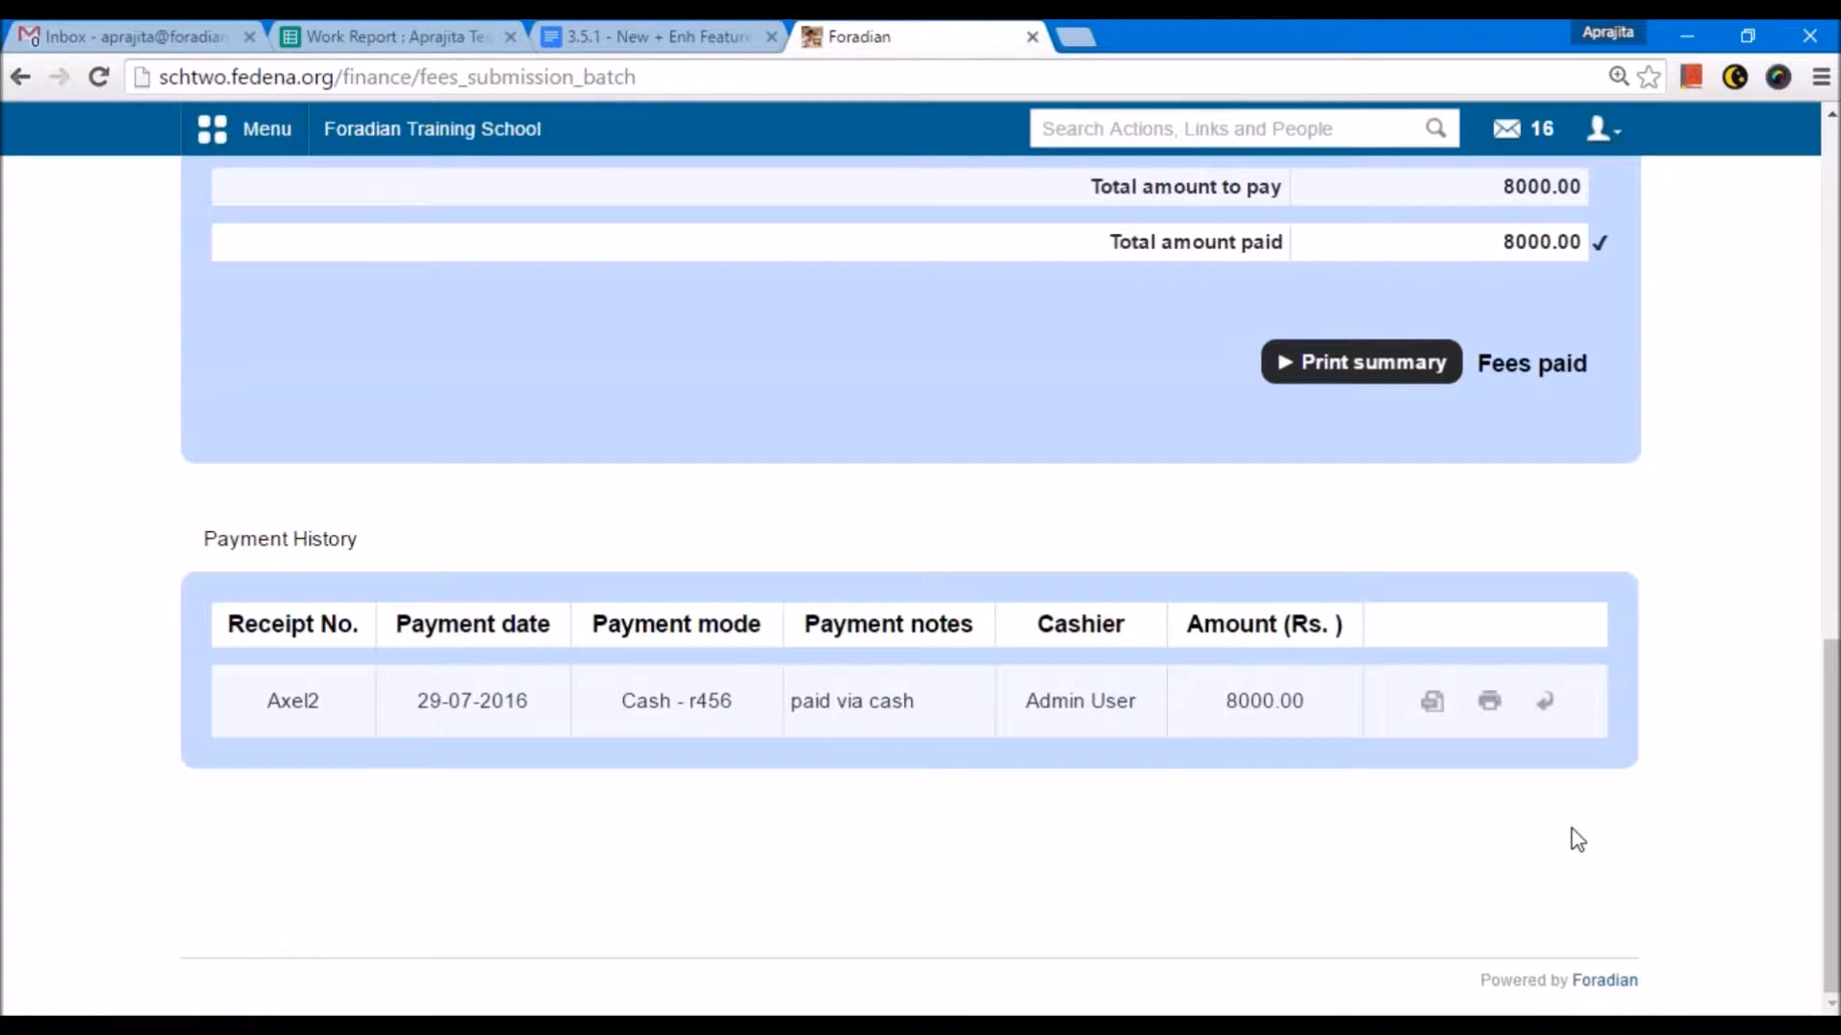
click(1544, 706)
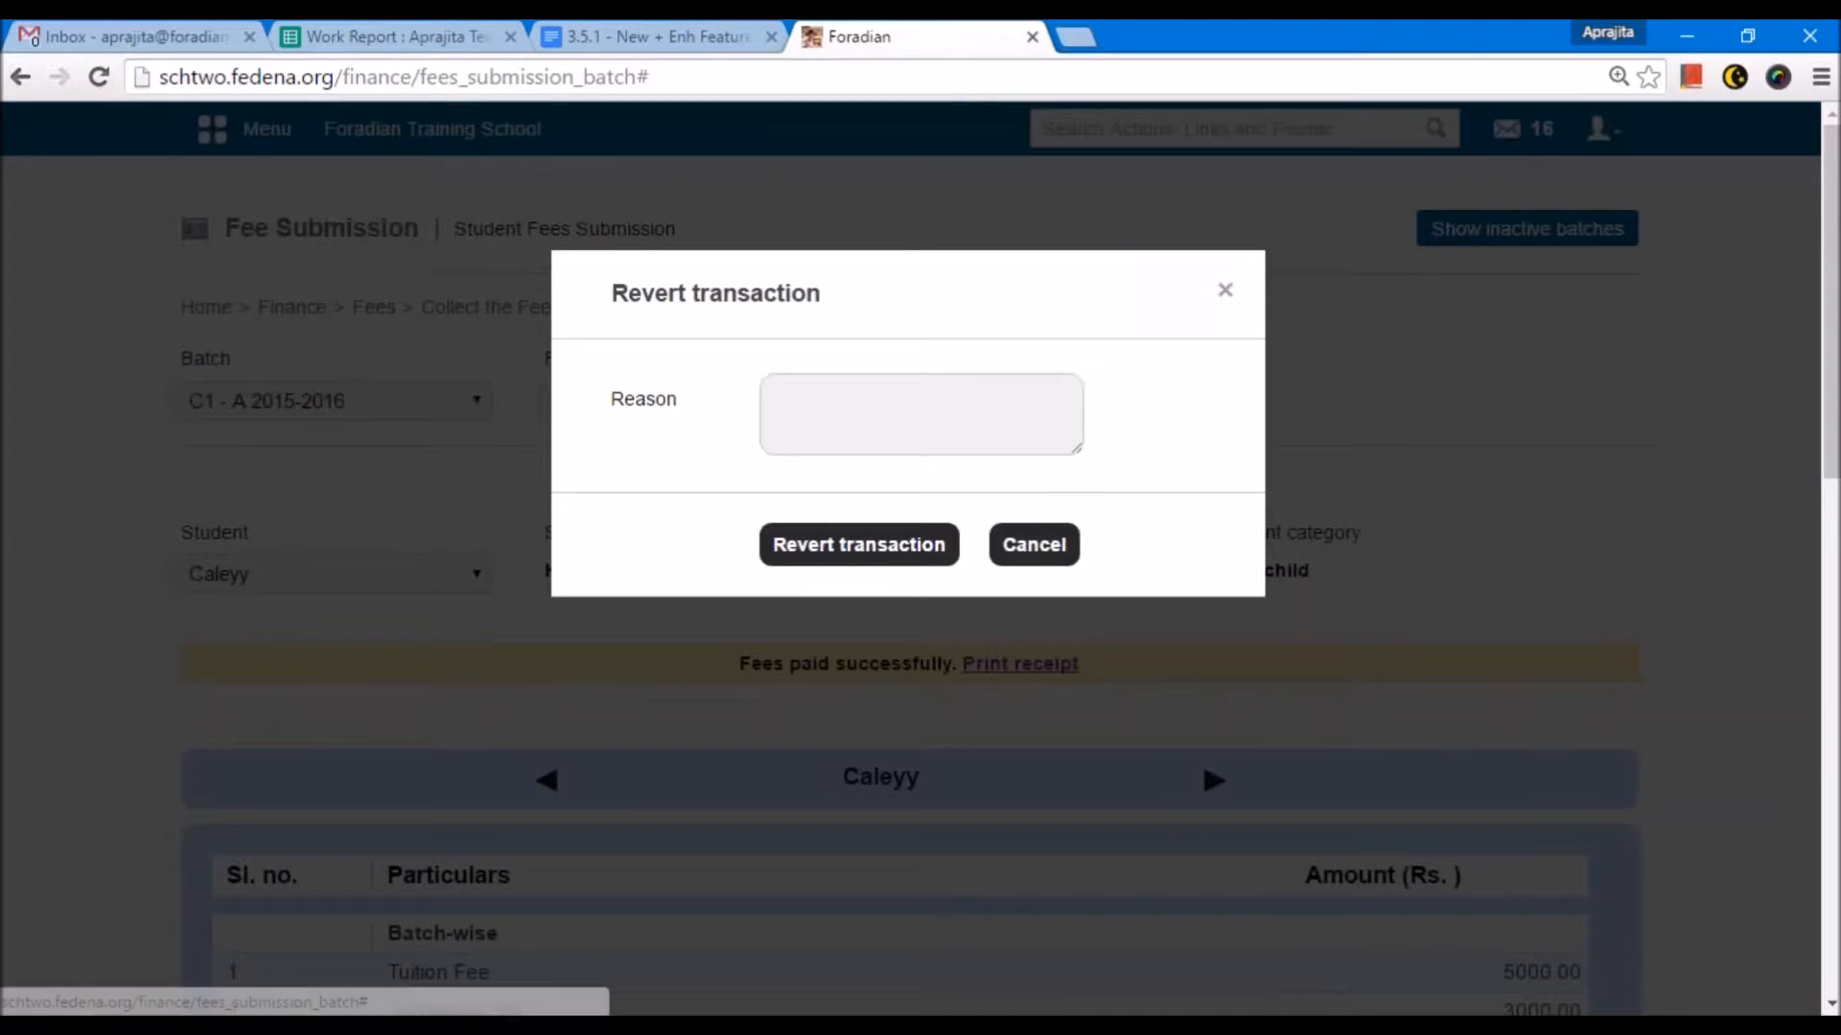
click(853, 388)
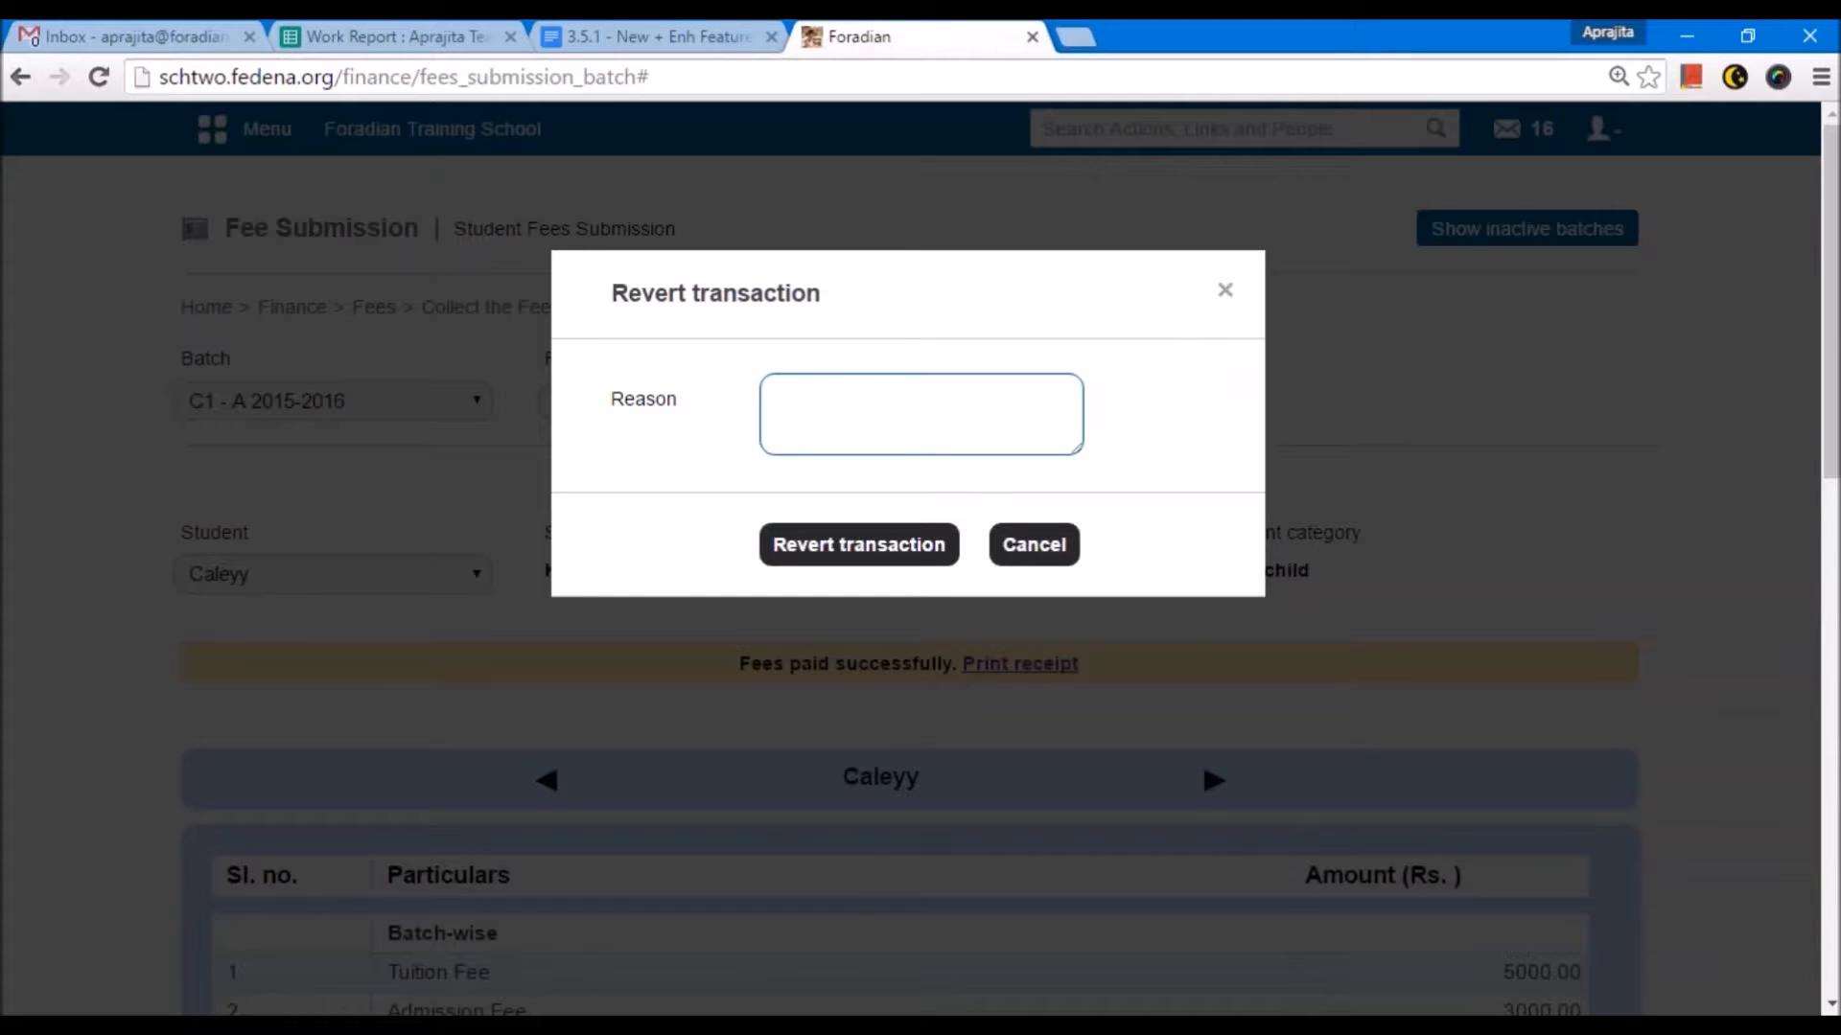
text(change in fine amount)
key(BackSpace)
key(BackSpace)
key(BackSpace)
key(BackSpace)
text(ount)
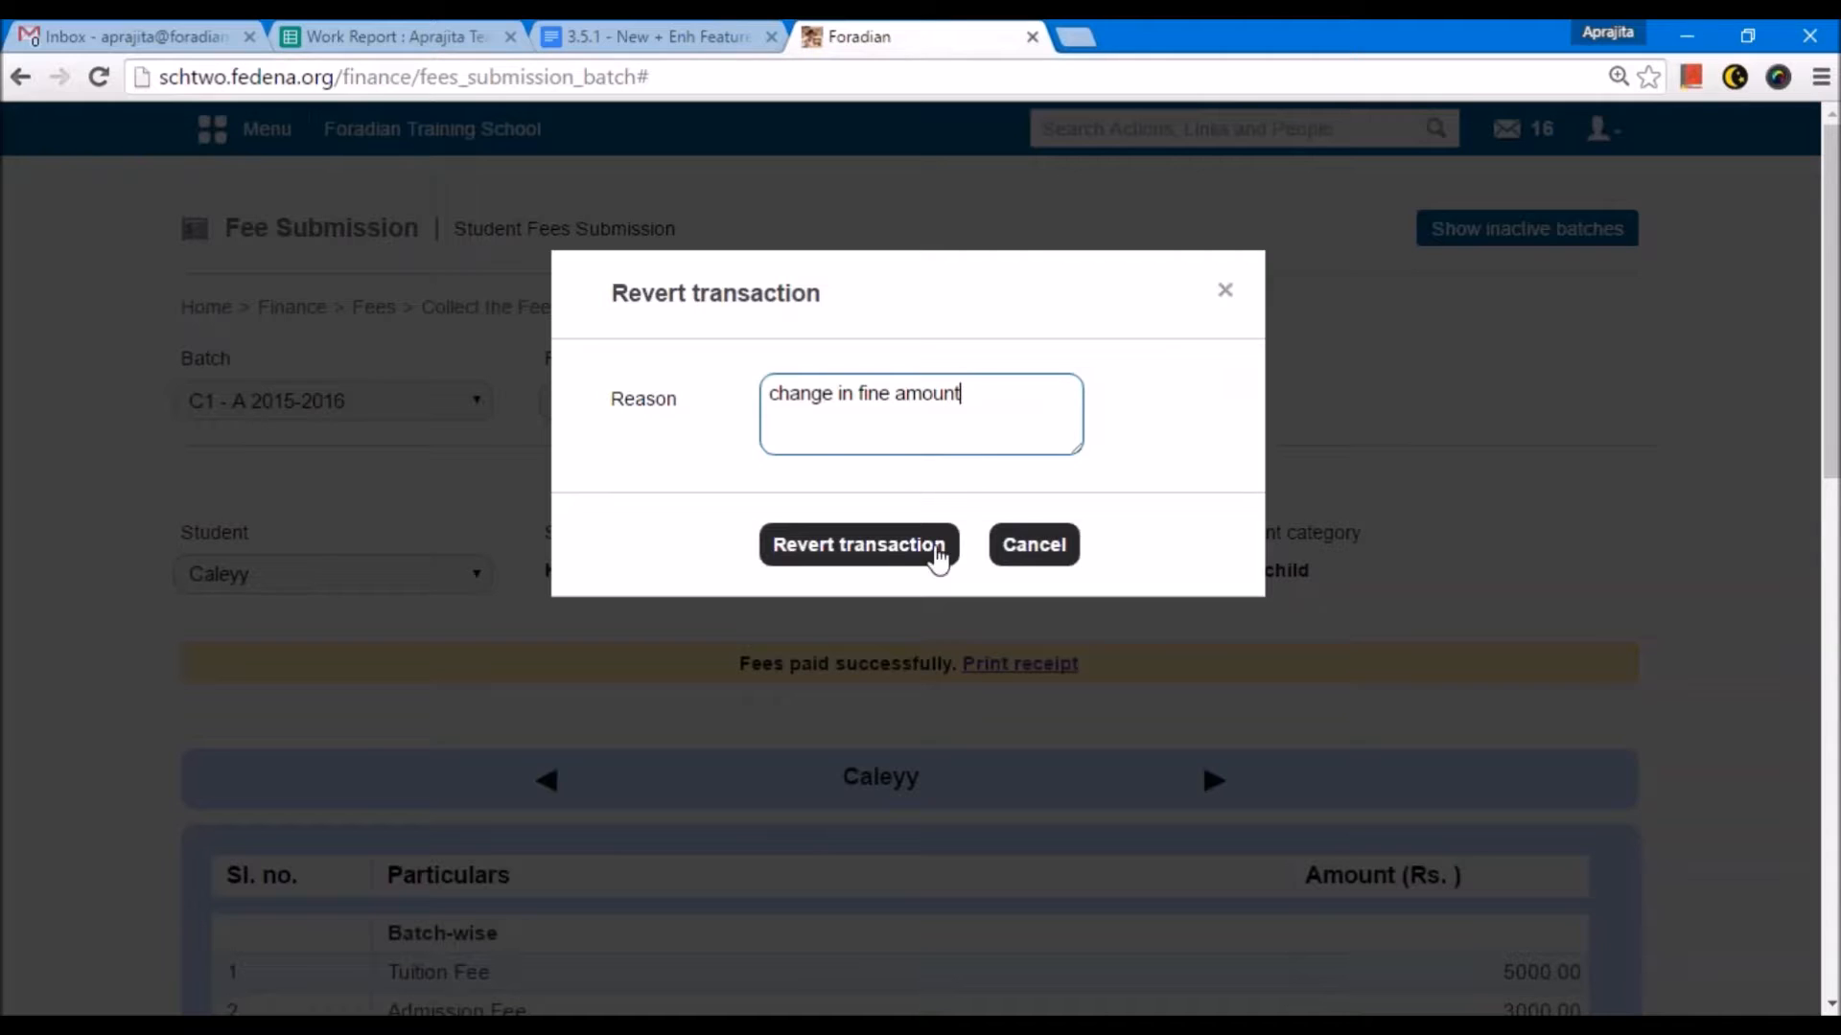
click(937, 559)
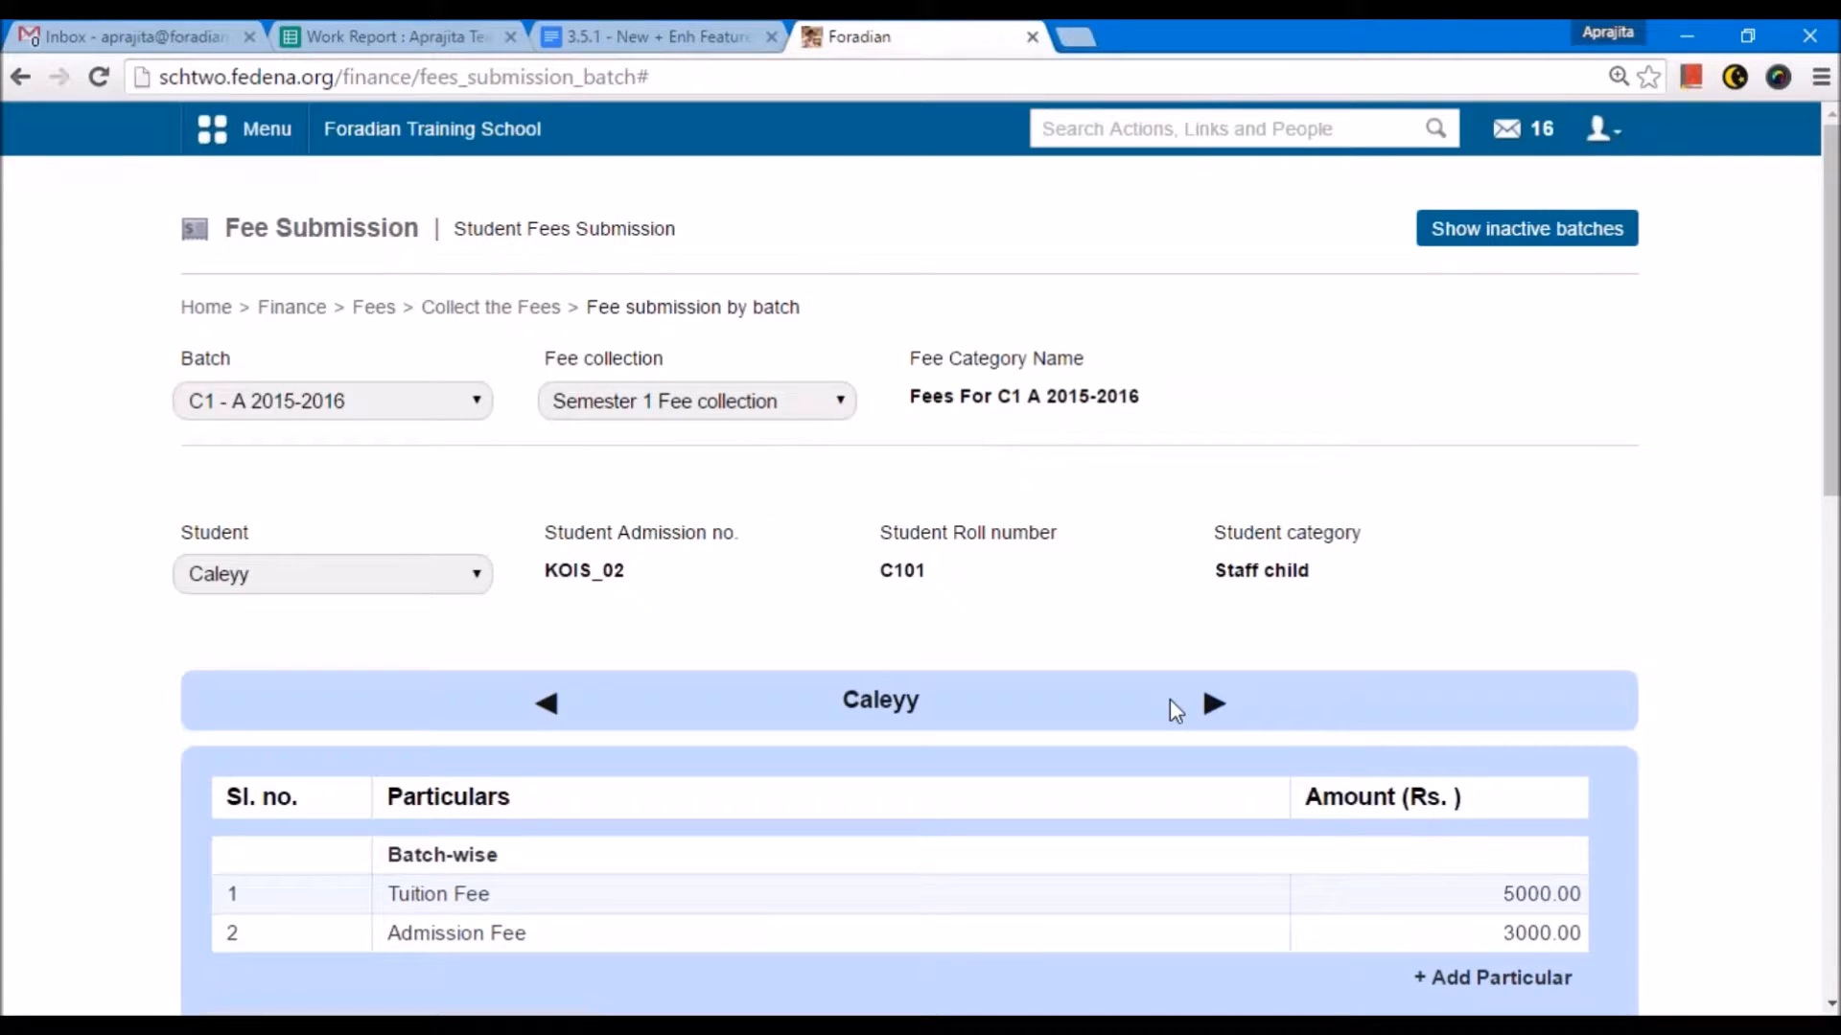
Examine the student's fee particulars, discount, fine, summary and payment fields for the reverted payment.
scroll(1170, 697, down, 10)
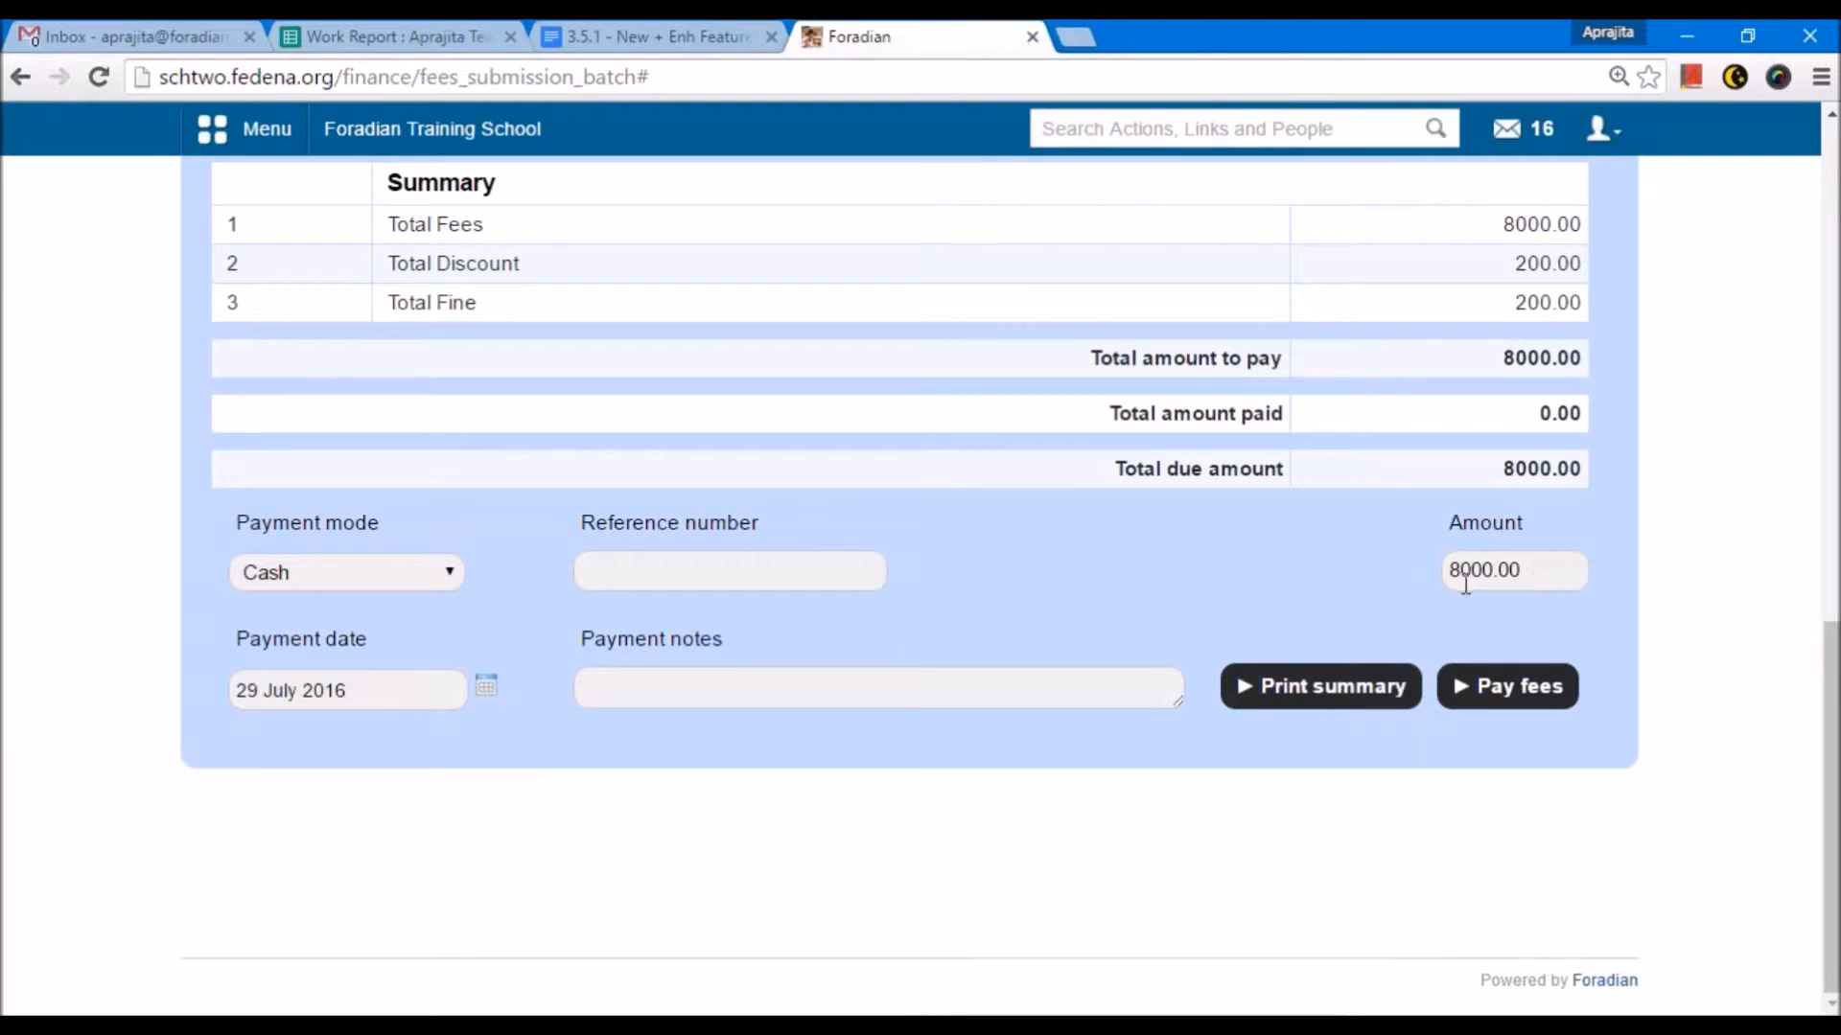
scroll(834, 423, up, 4)
scroll(1113, 628, down, 4)
click(1500, 707)
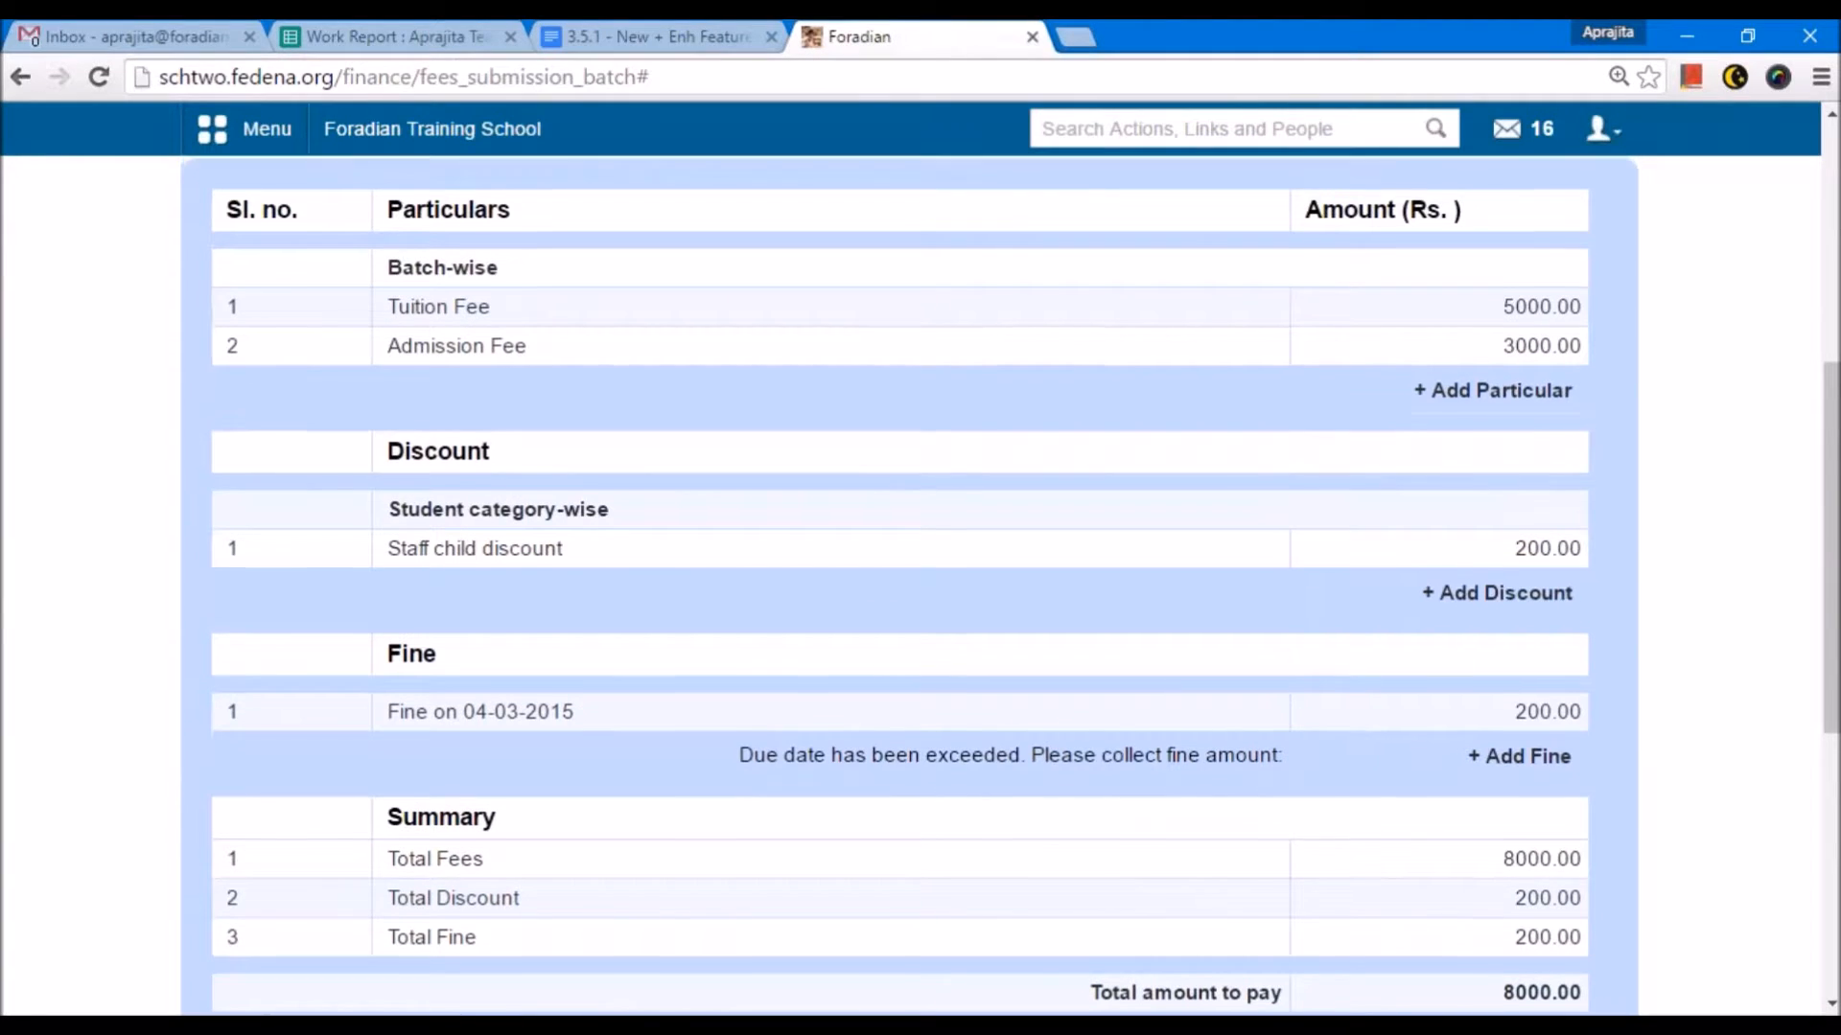
scroll(906, 575, up, 3)
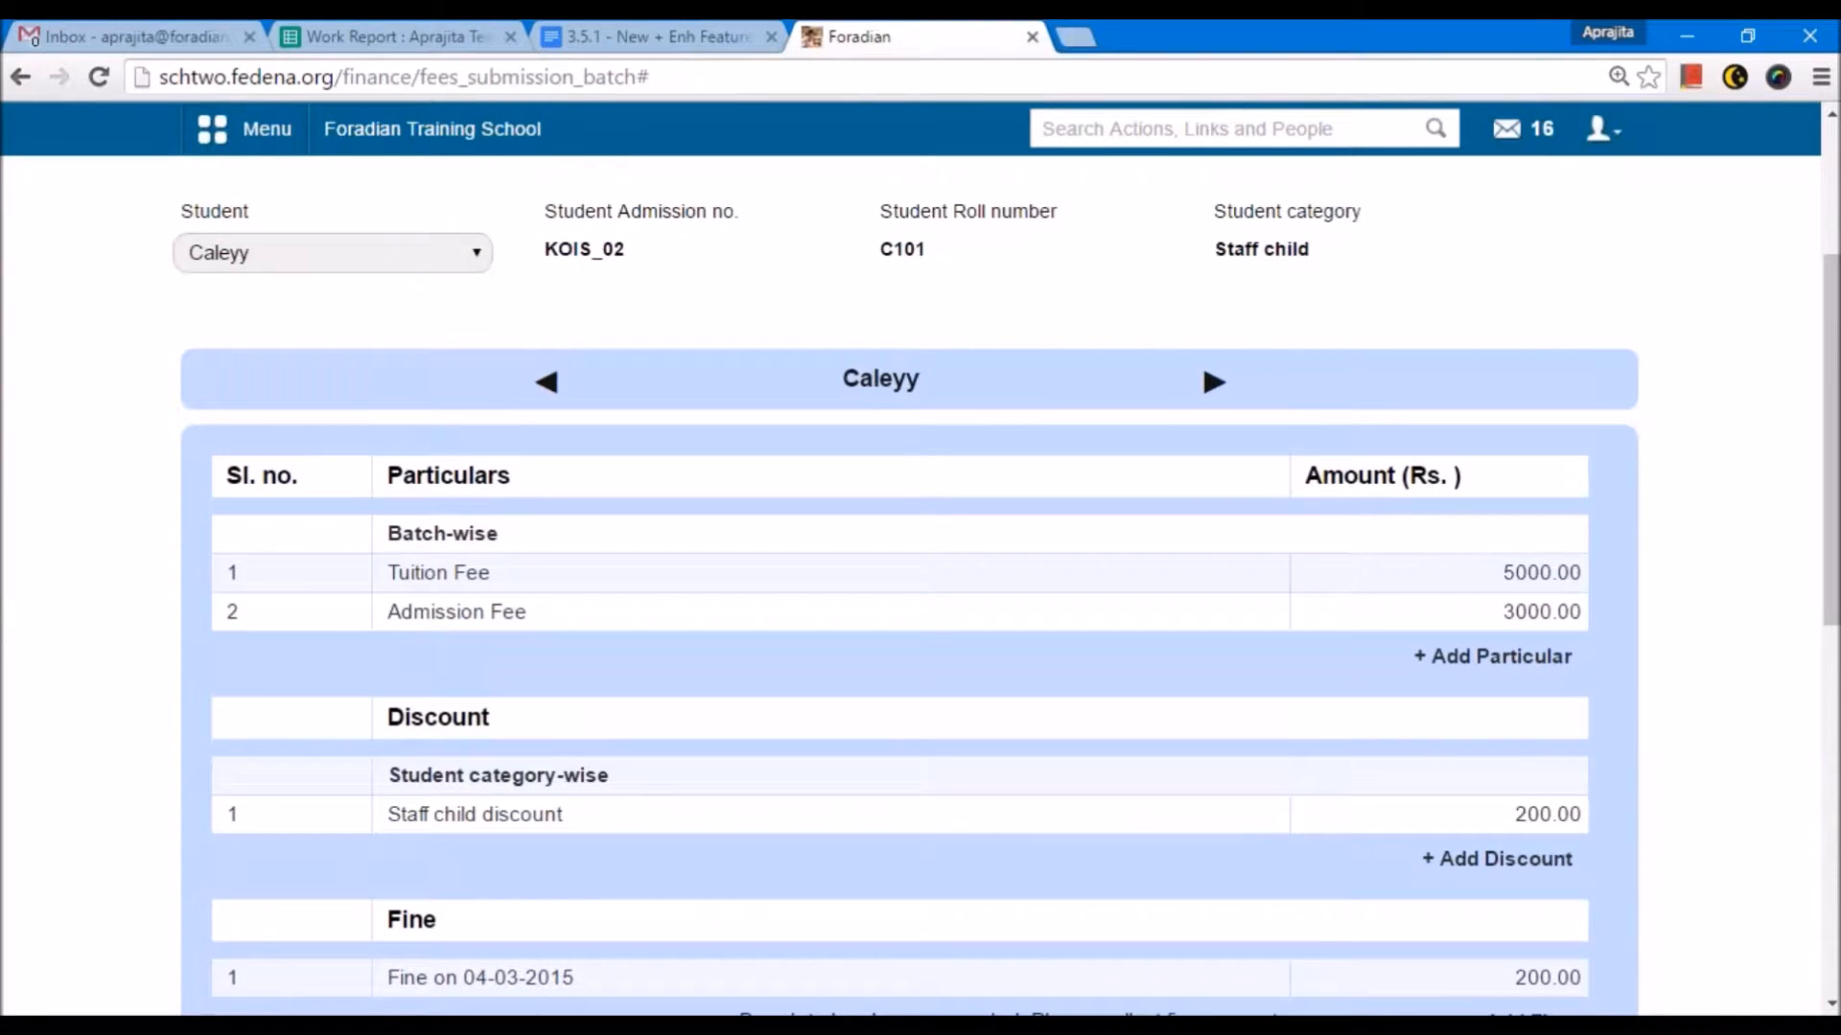
scroll(872, 612, up, 1)
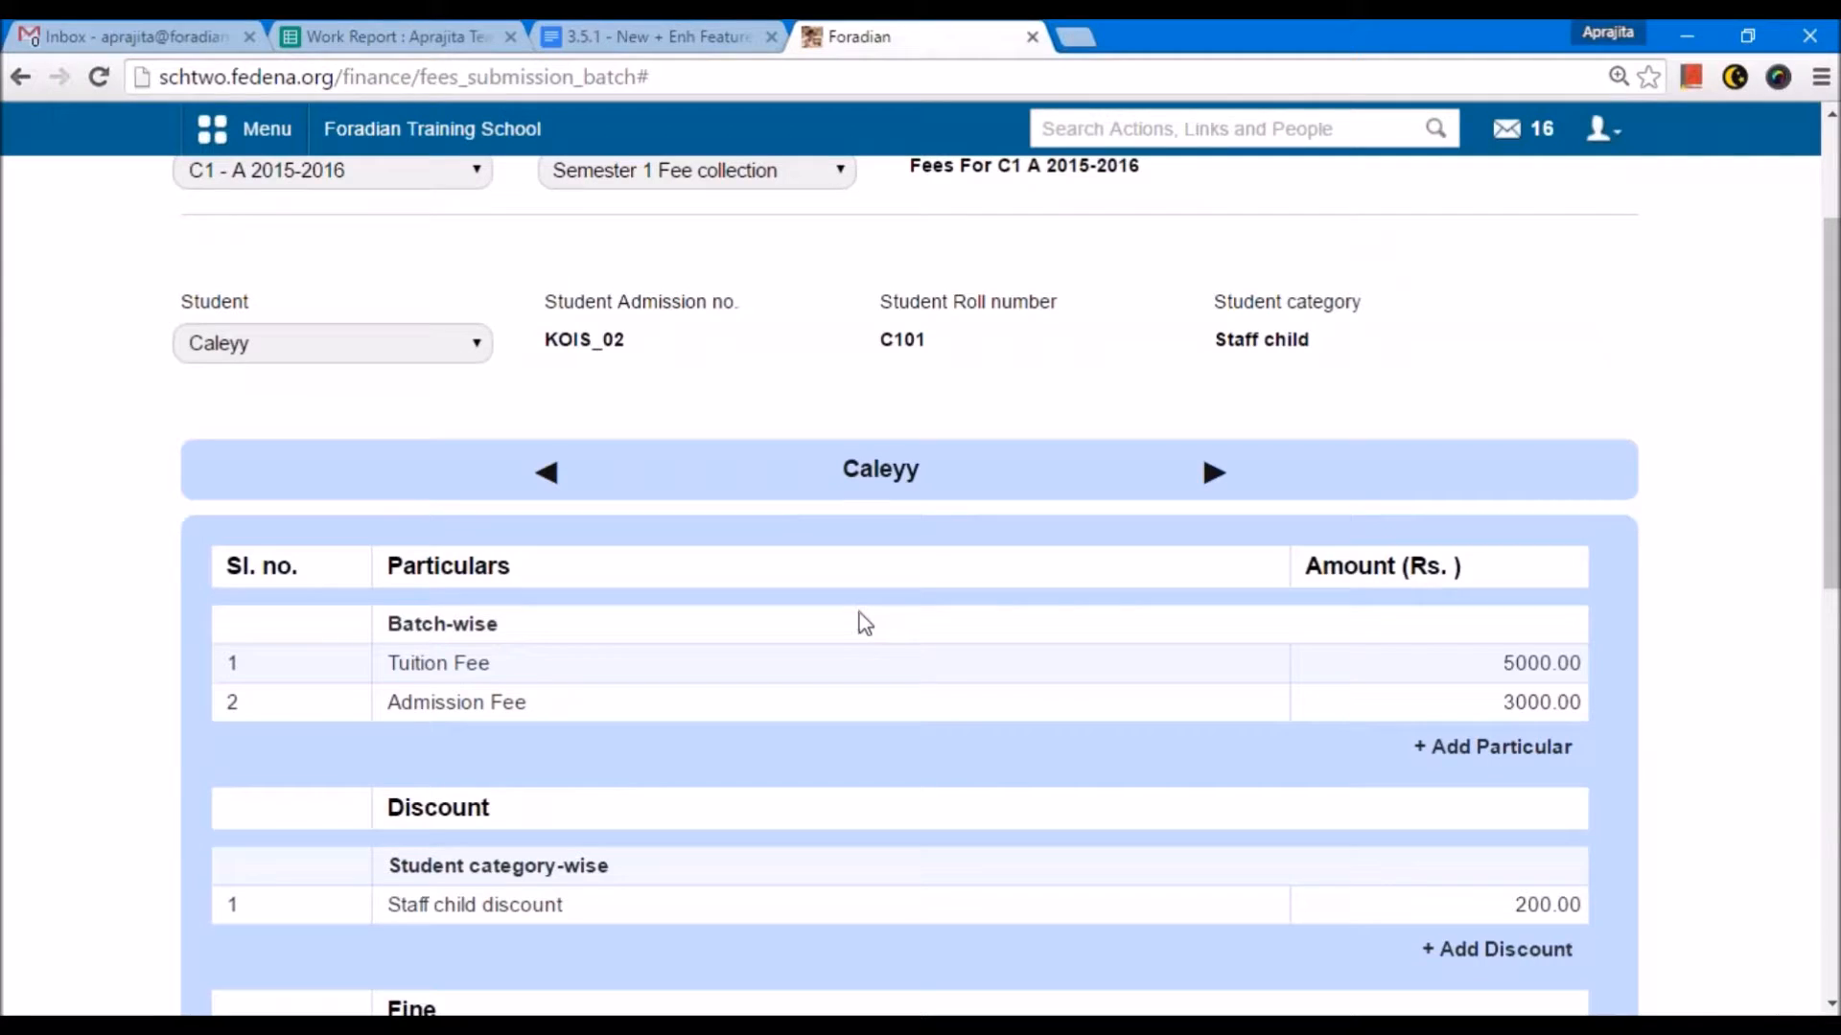
scroll(654, 572, up, 2)
scroll(655, 572, up, 1)
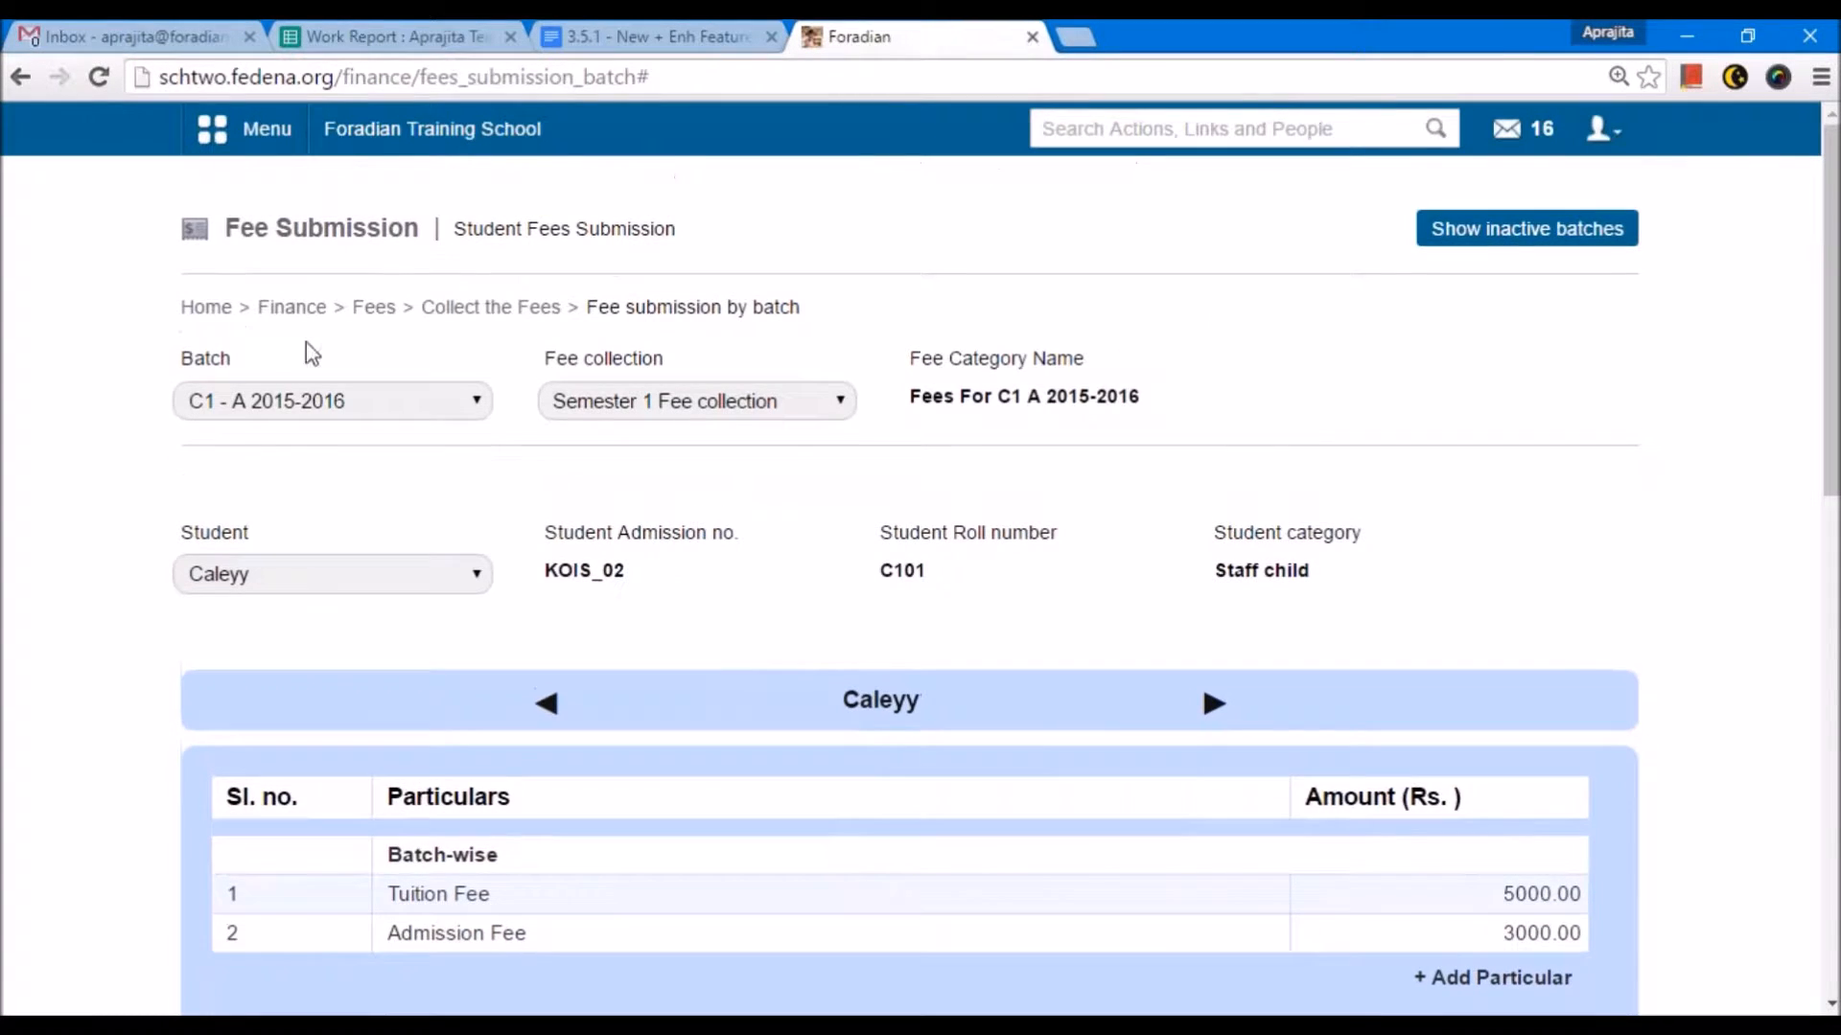
Open the list of reverted transactions in the Finance module.
click(291, 304)
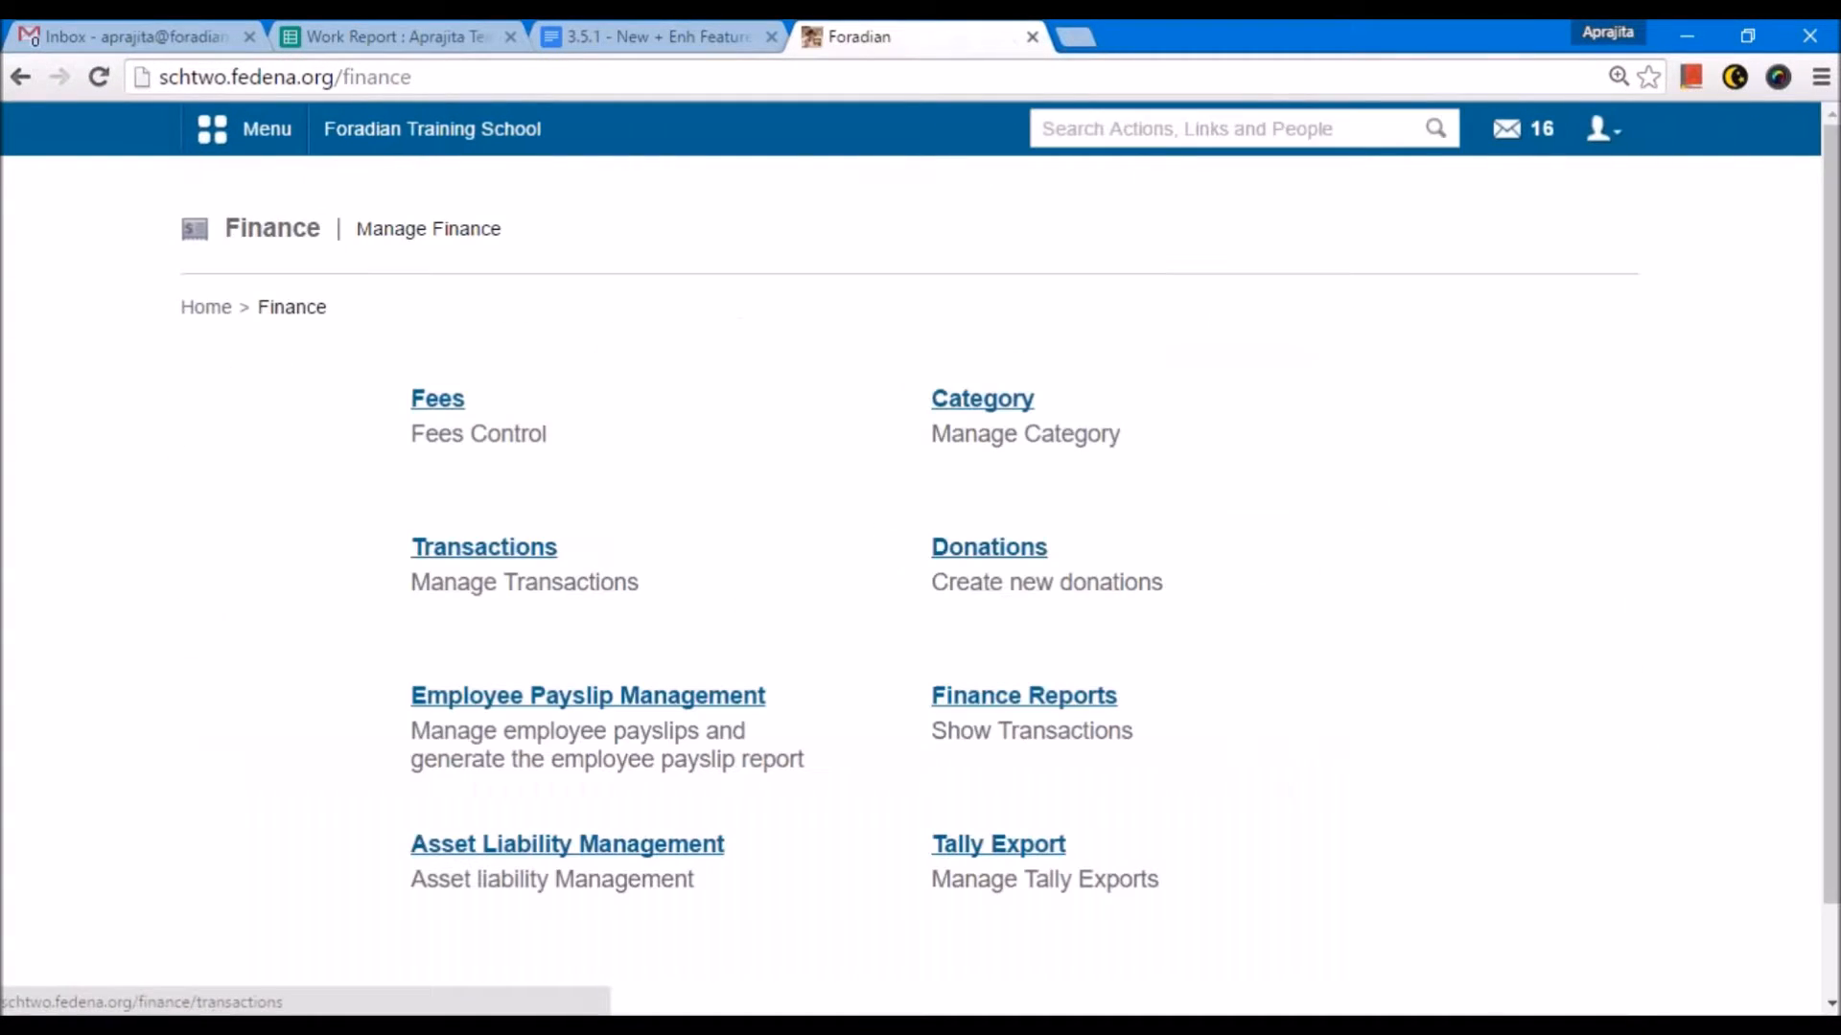
click(443, 554)
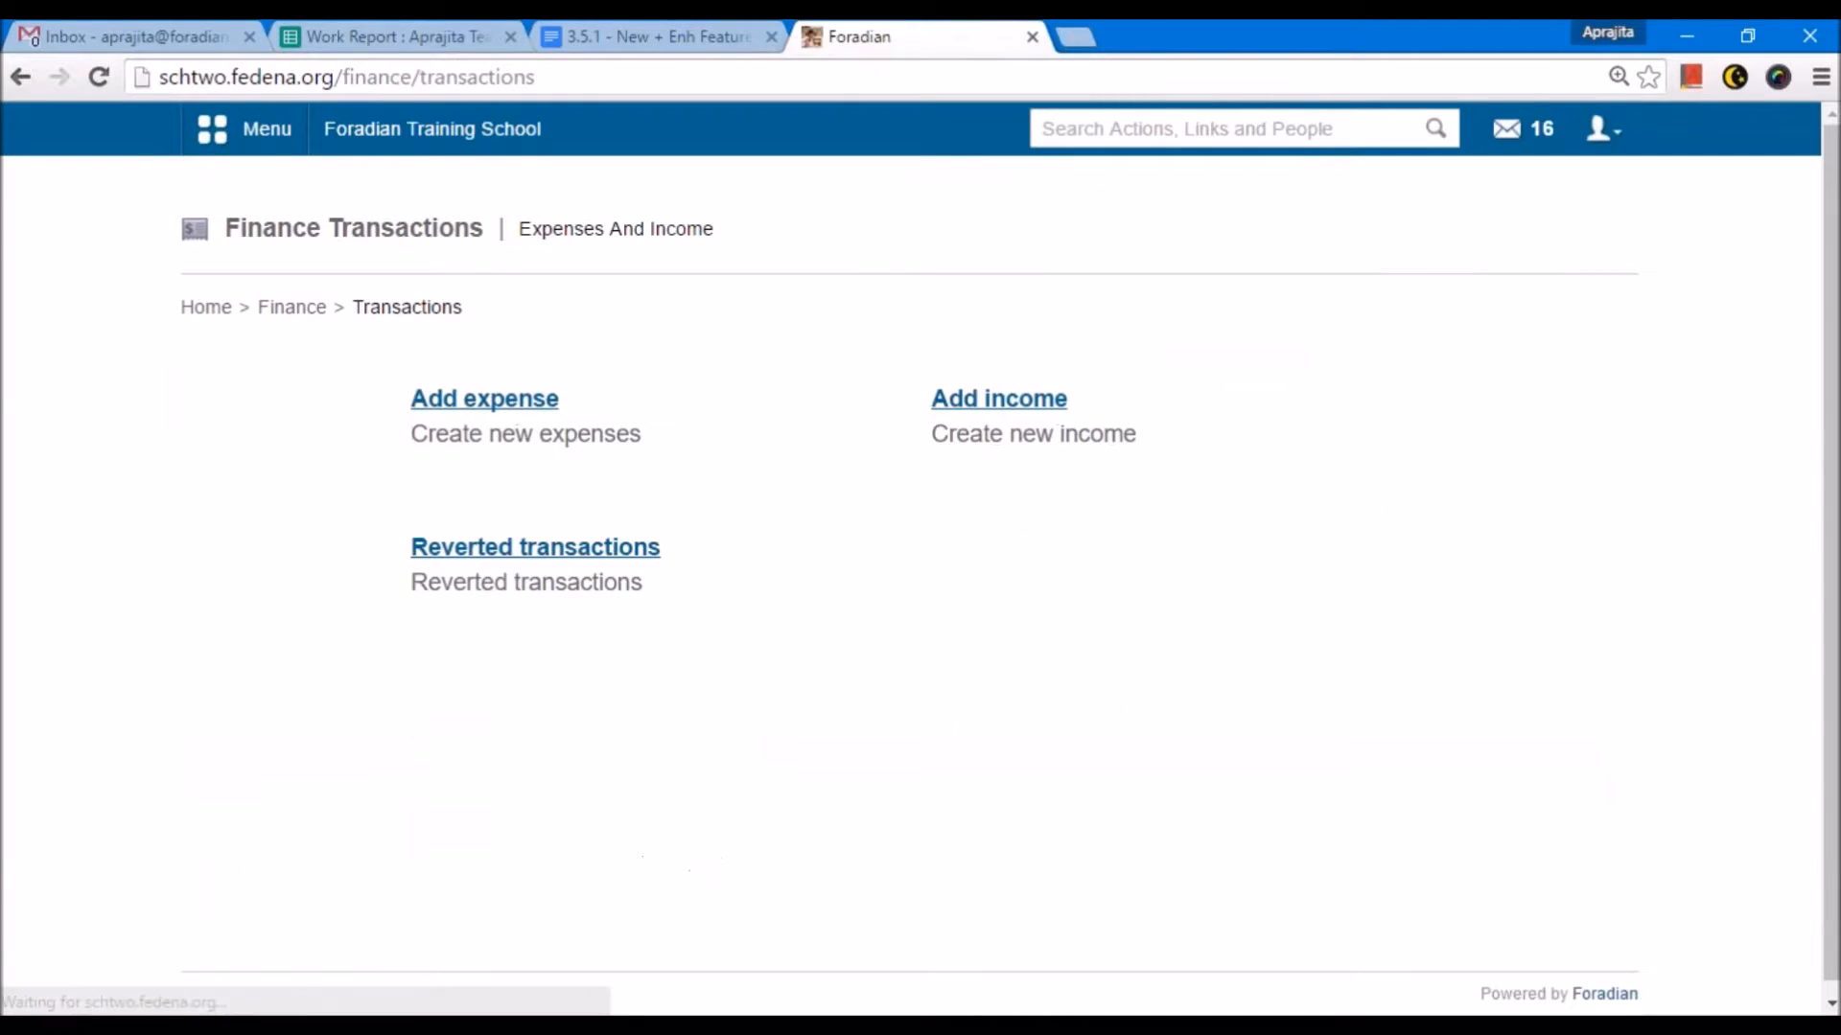
click(473, 559)
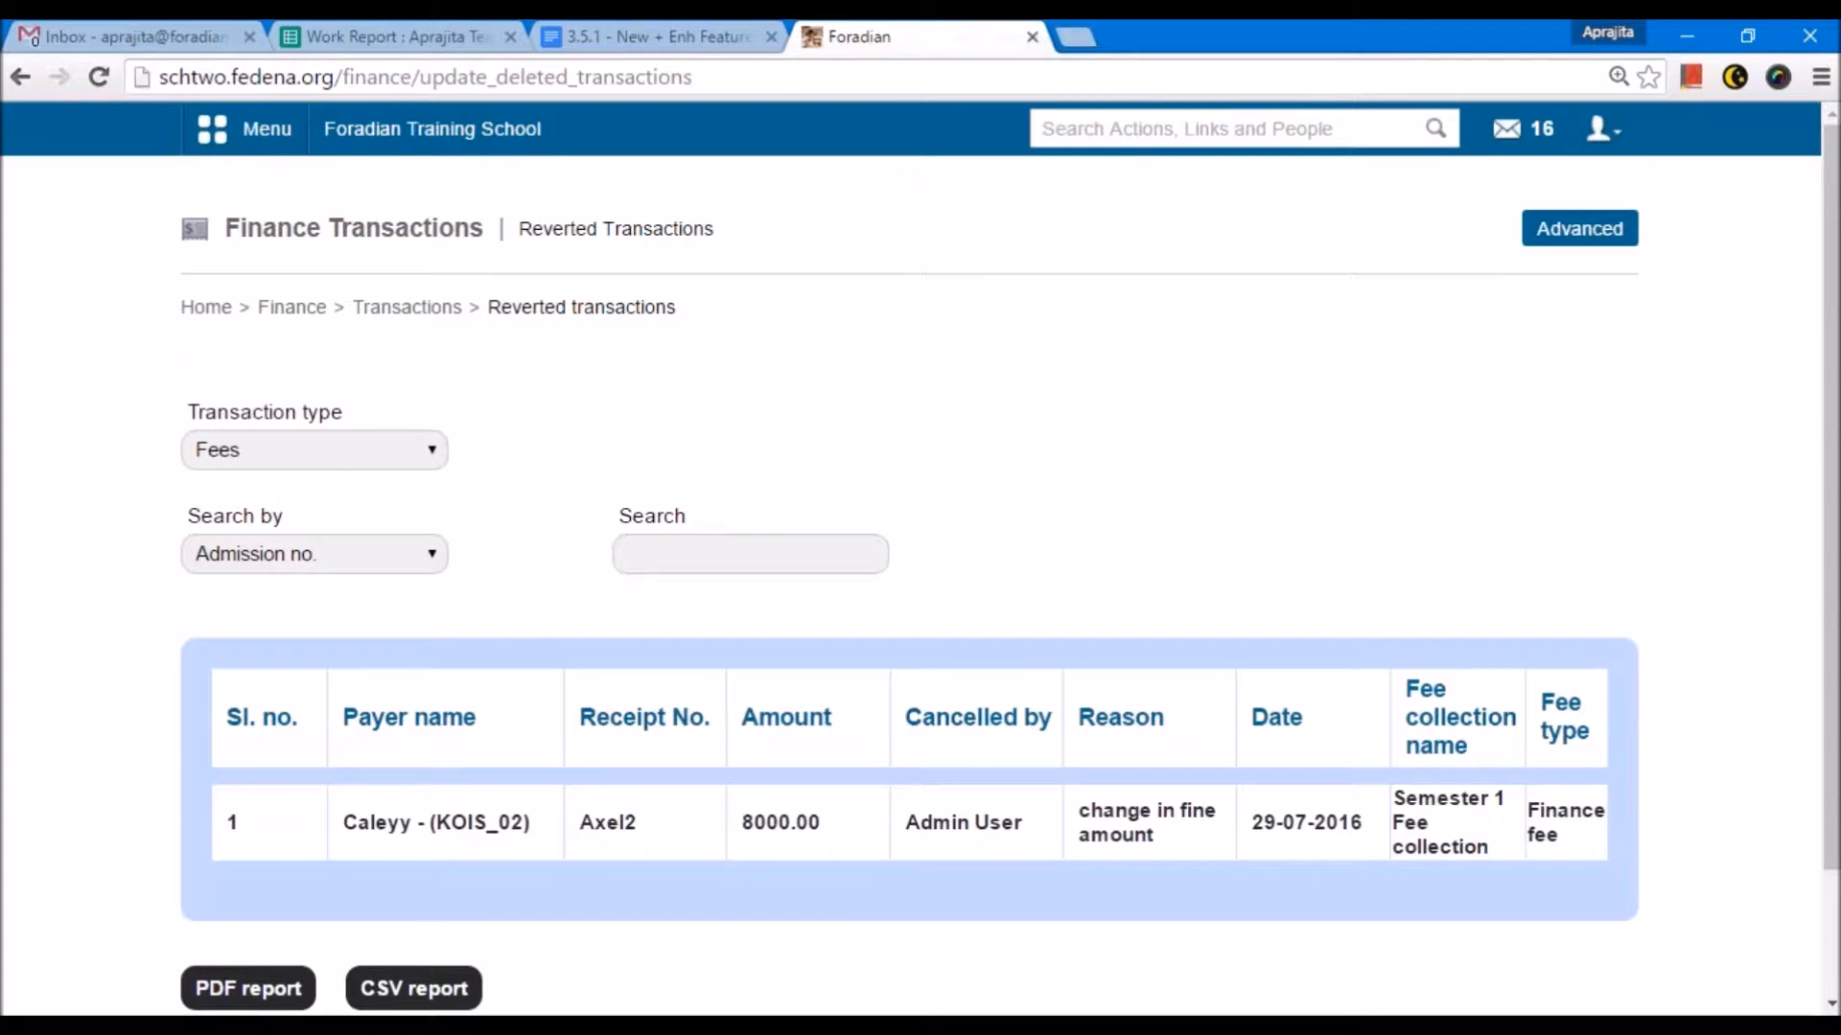
Choose Fees as the transaction type and inspect the details of the reverted fee payment.
click(331, 452)
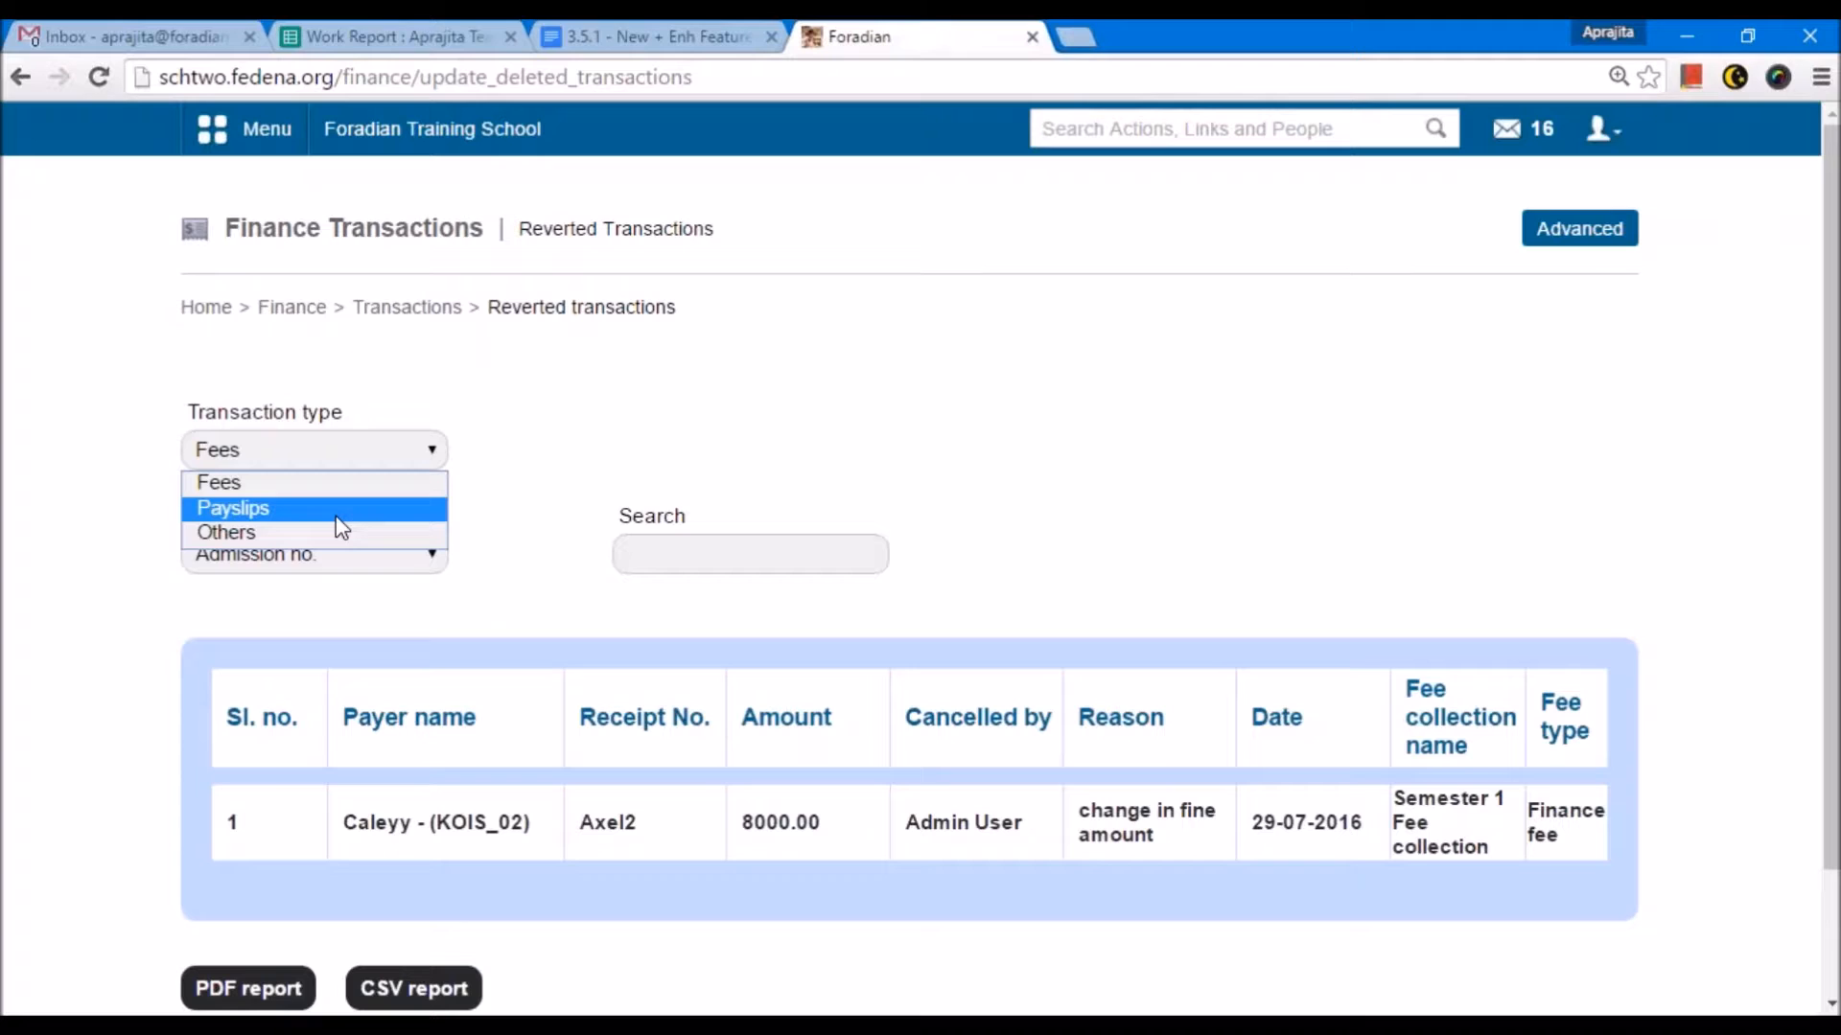
click(253, 484)
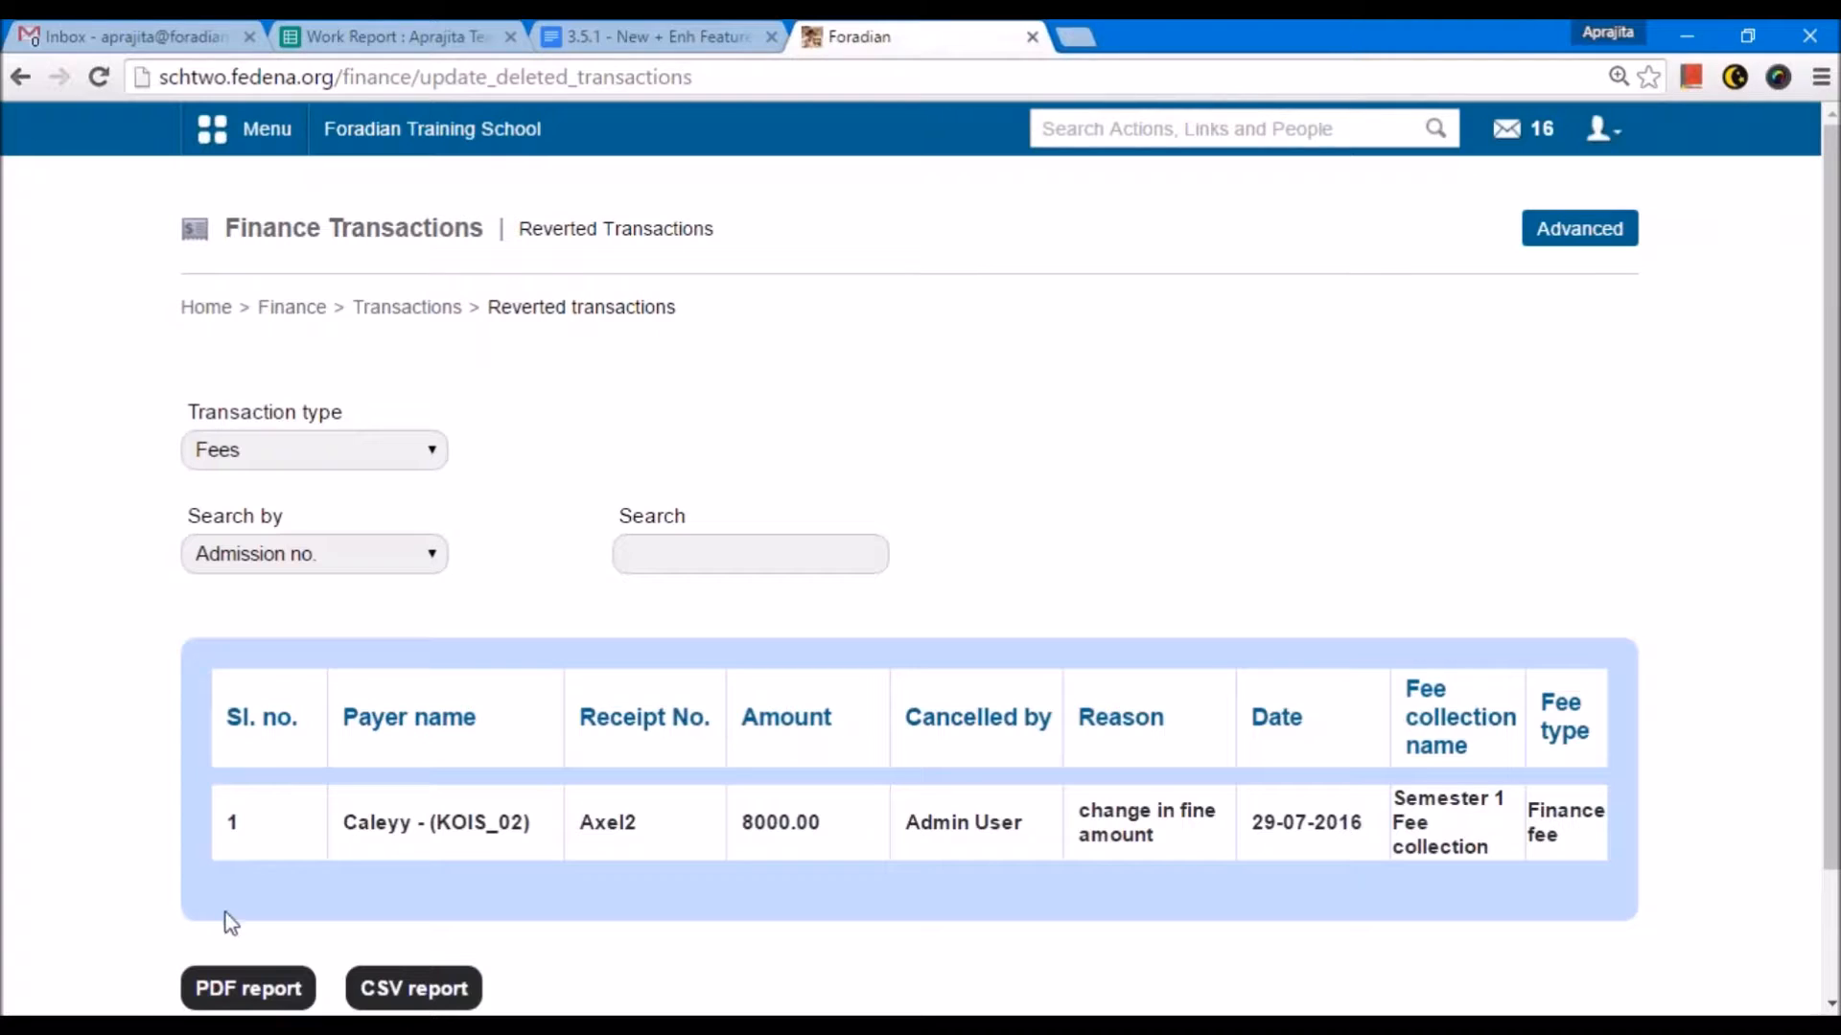
scroll(390, 802, down, 3)
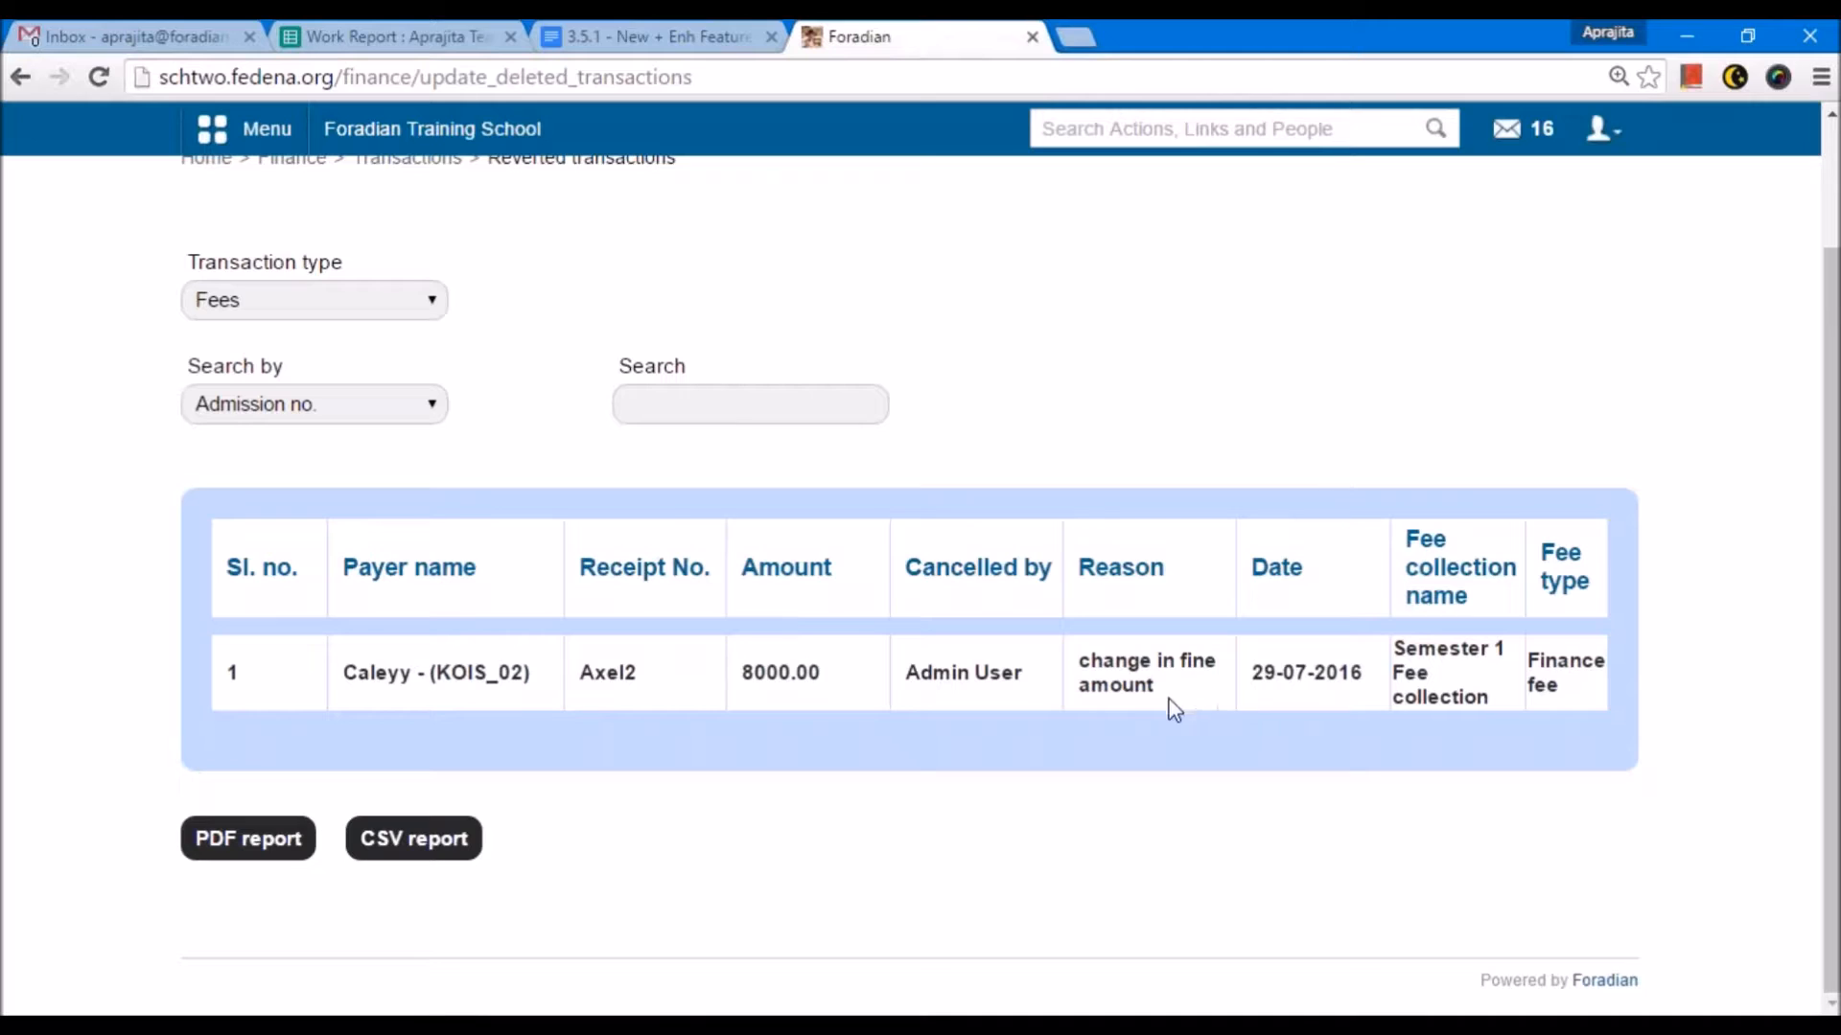
Examine the reverted fee payment's reason and the search options for filtering reverted transactions by admission number.
drag(1173, 692, 1068, 637)
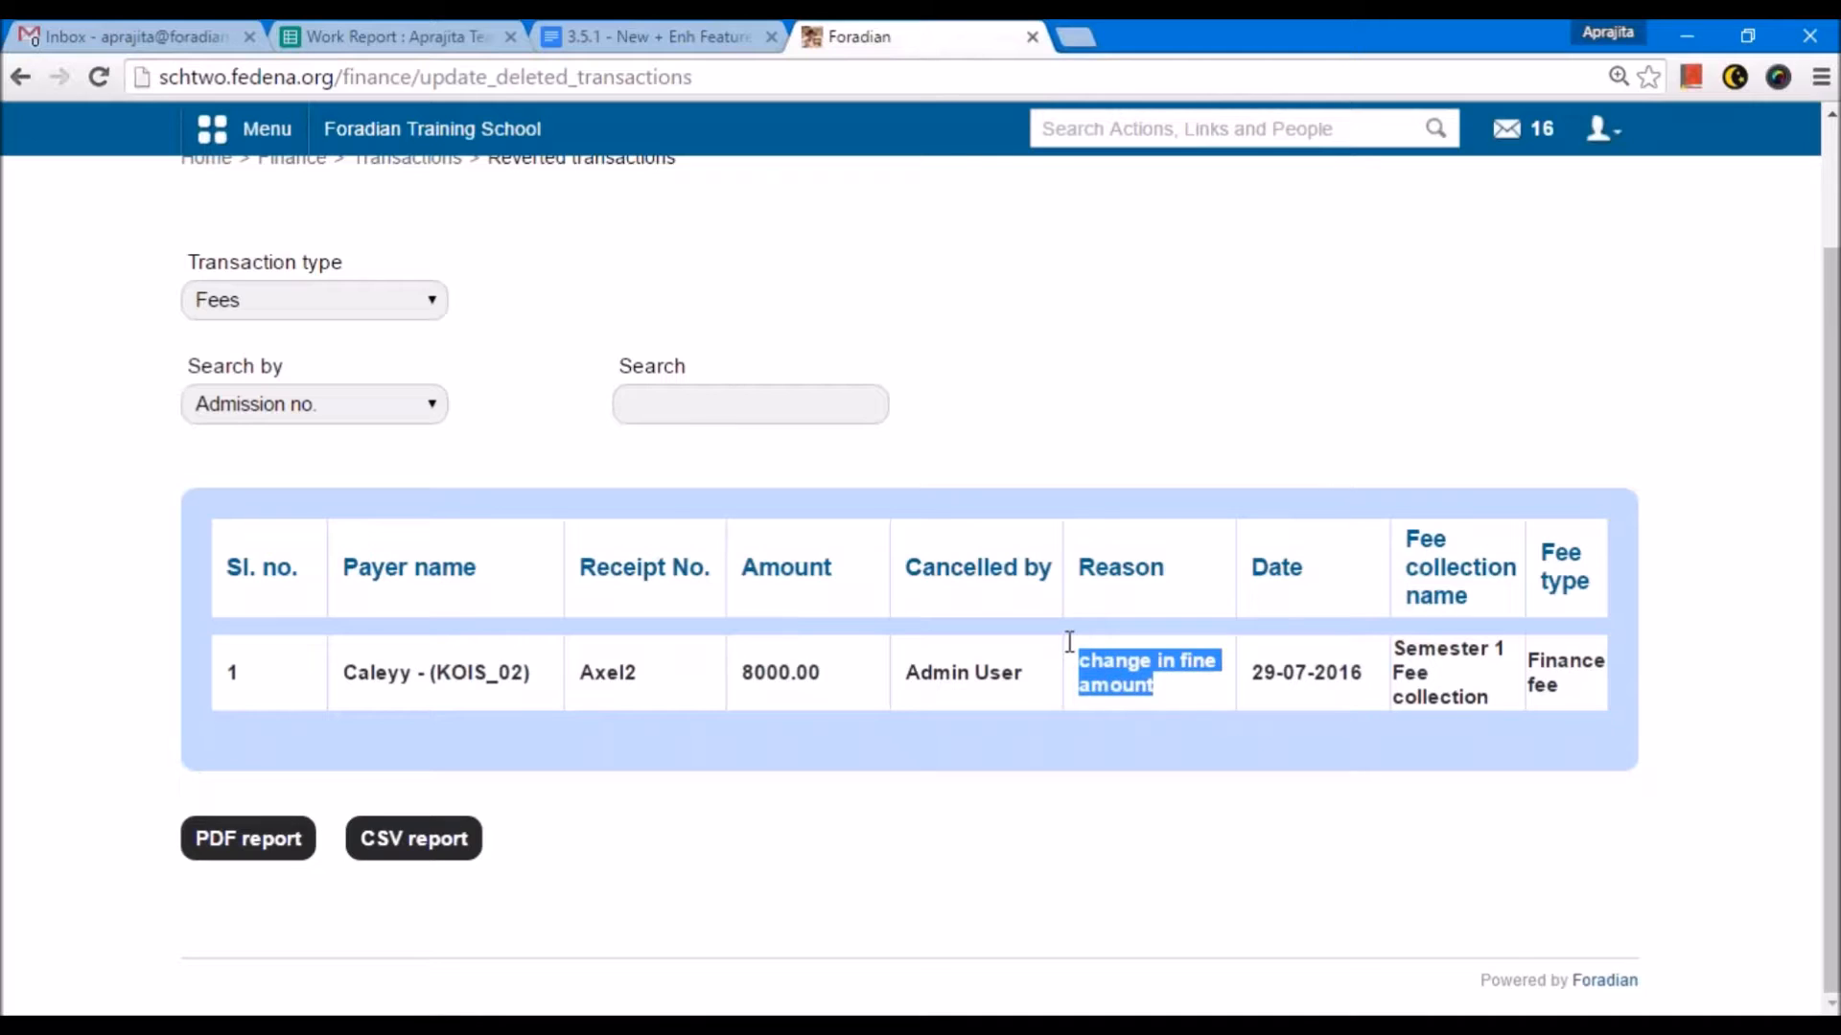
click(1126, 680)
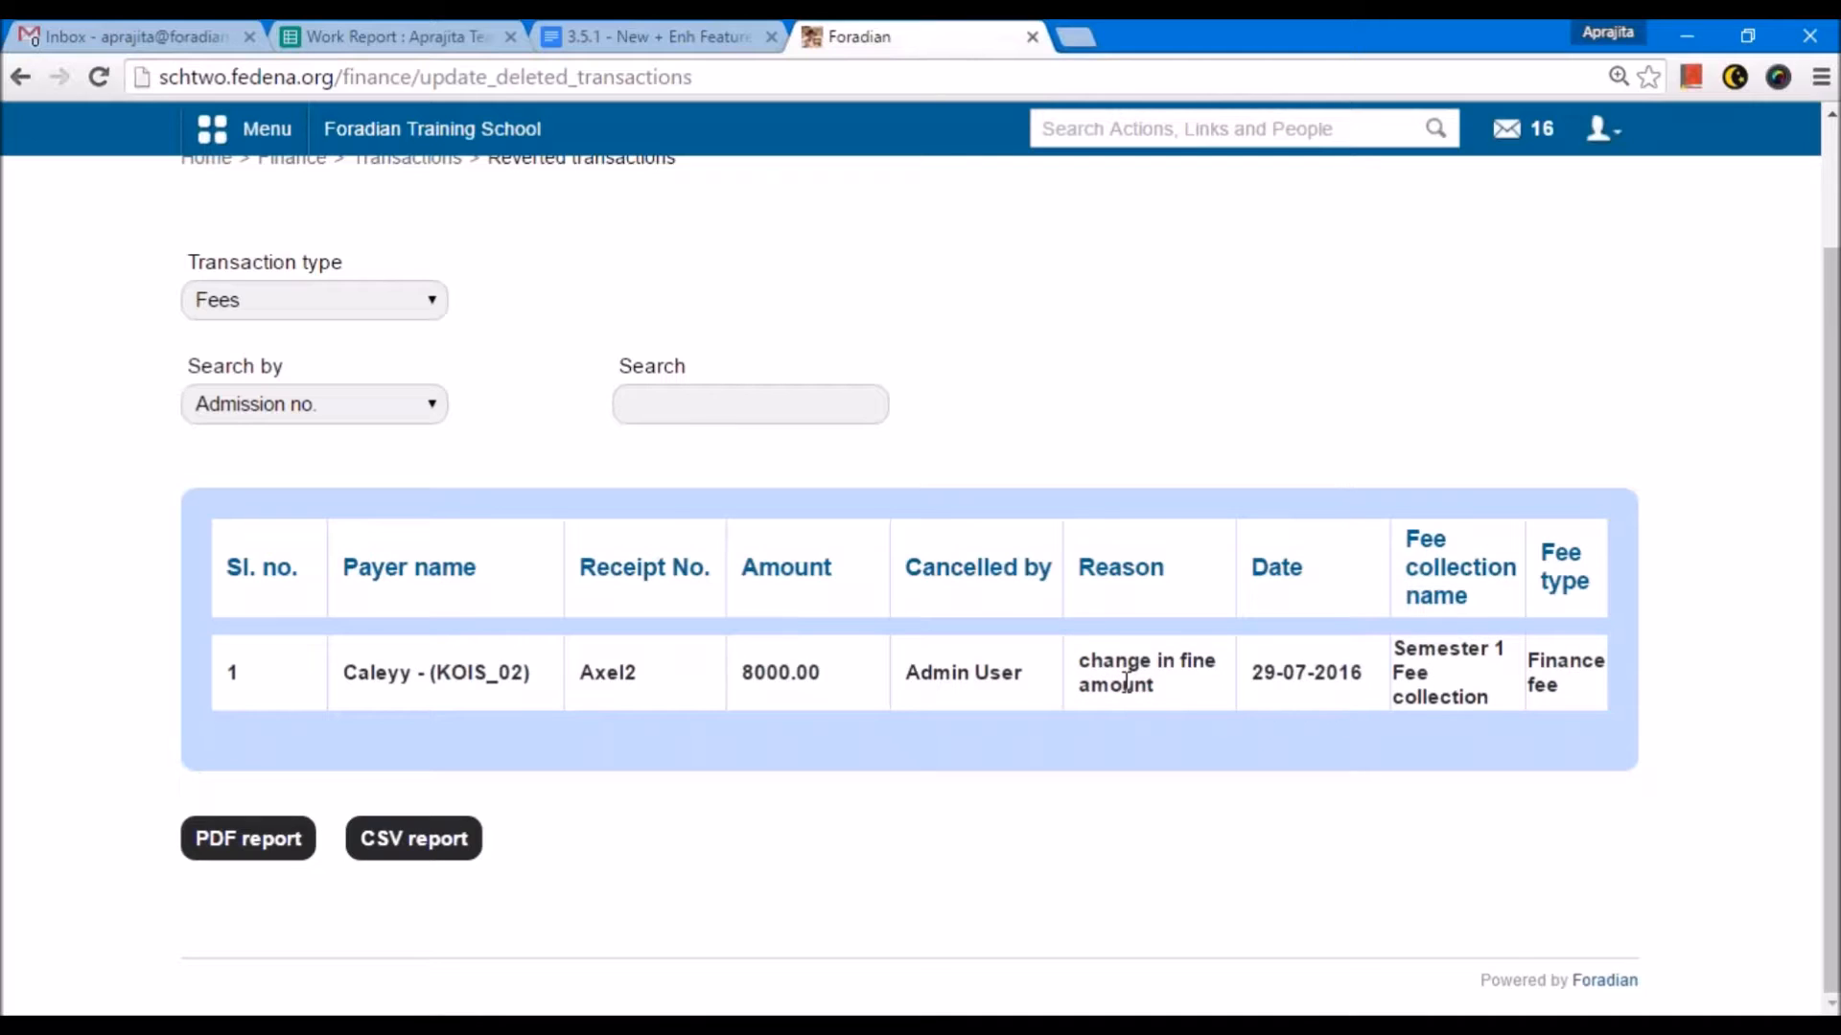
click(244, 410)
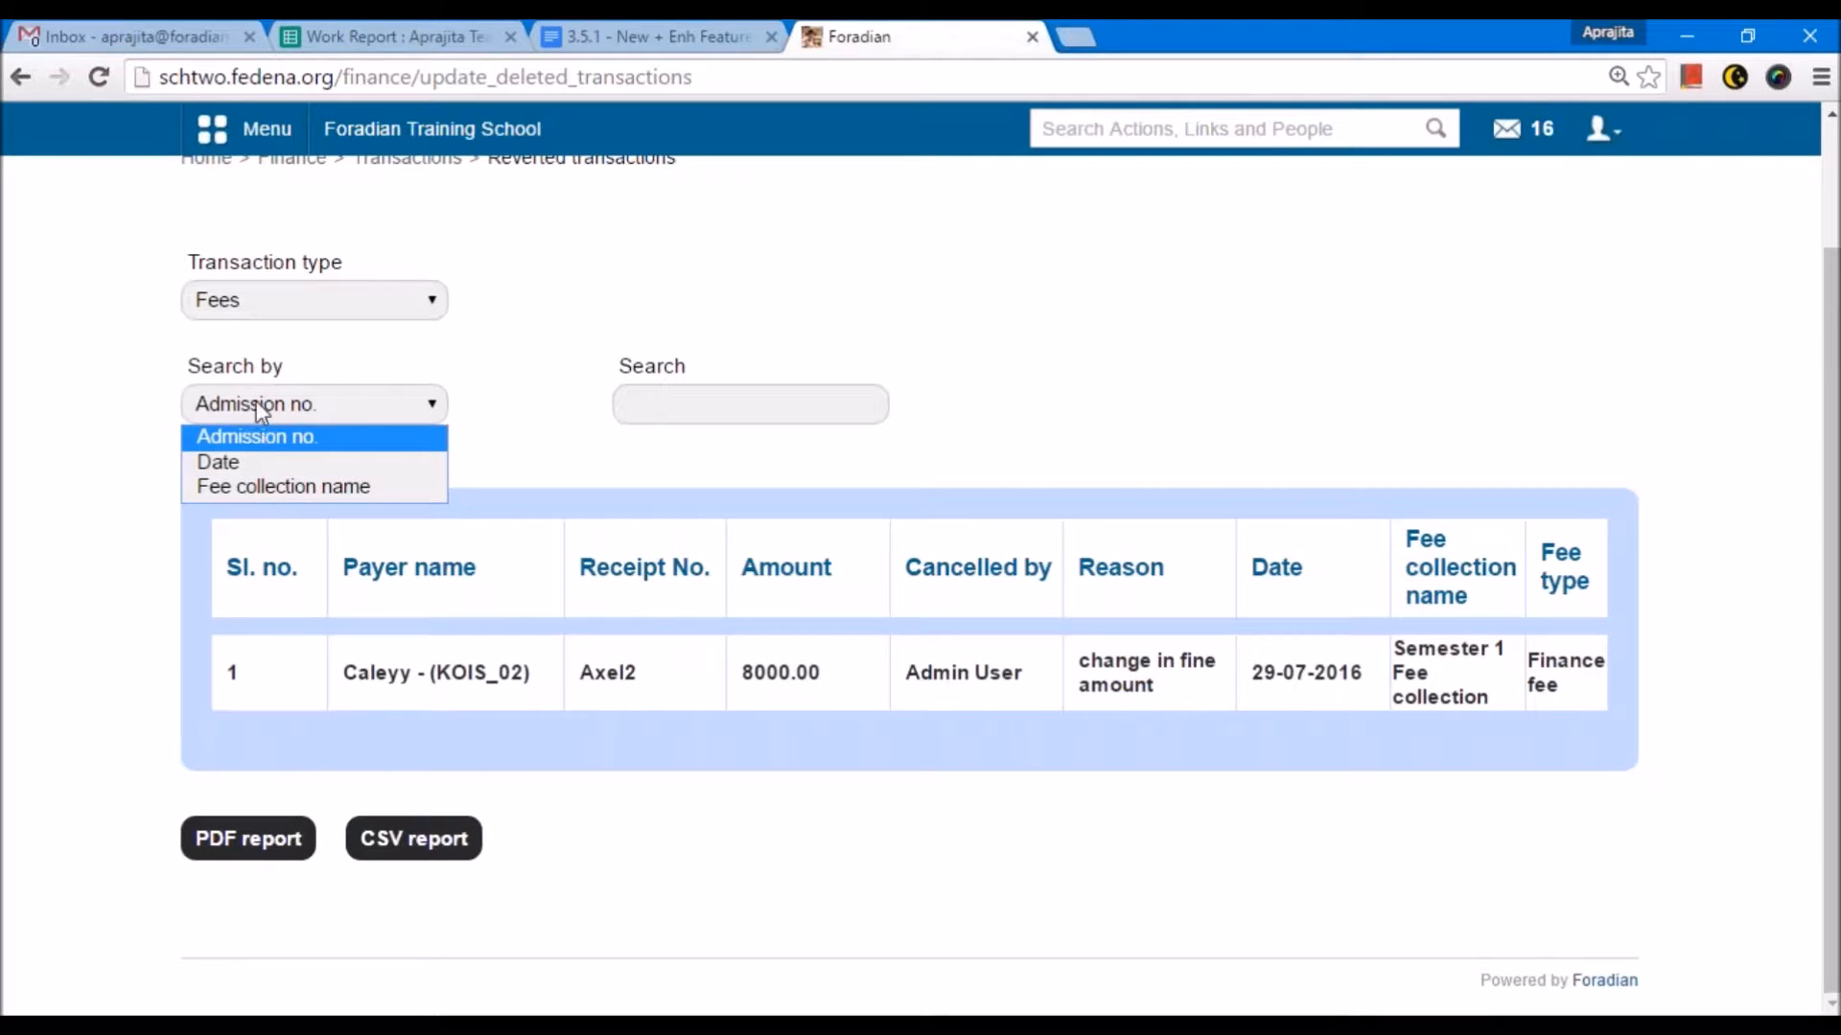
click(282, 444)
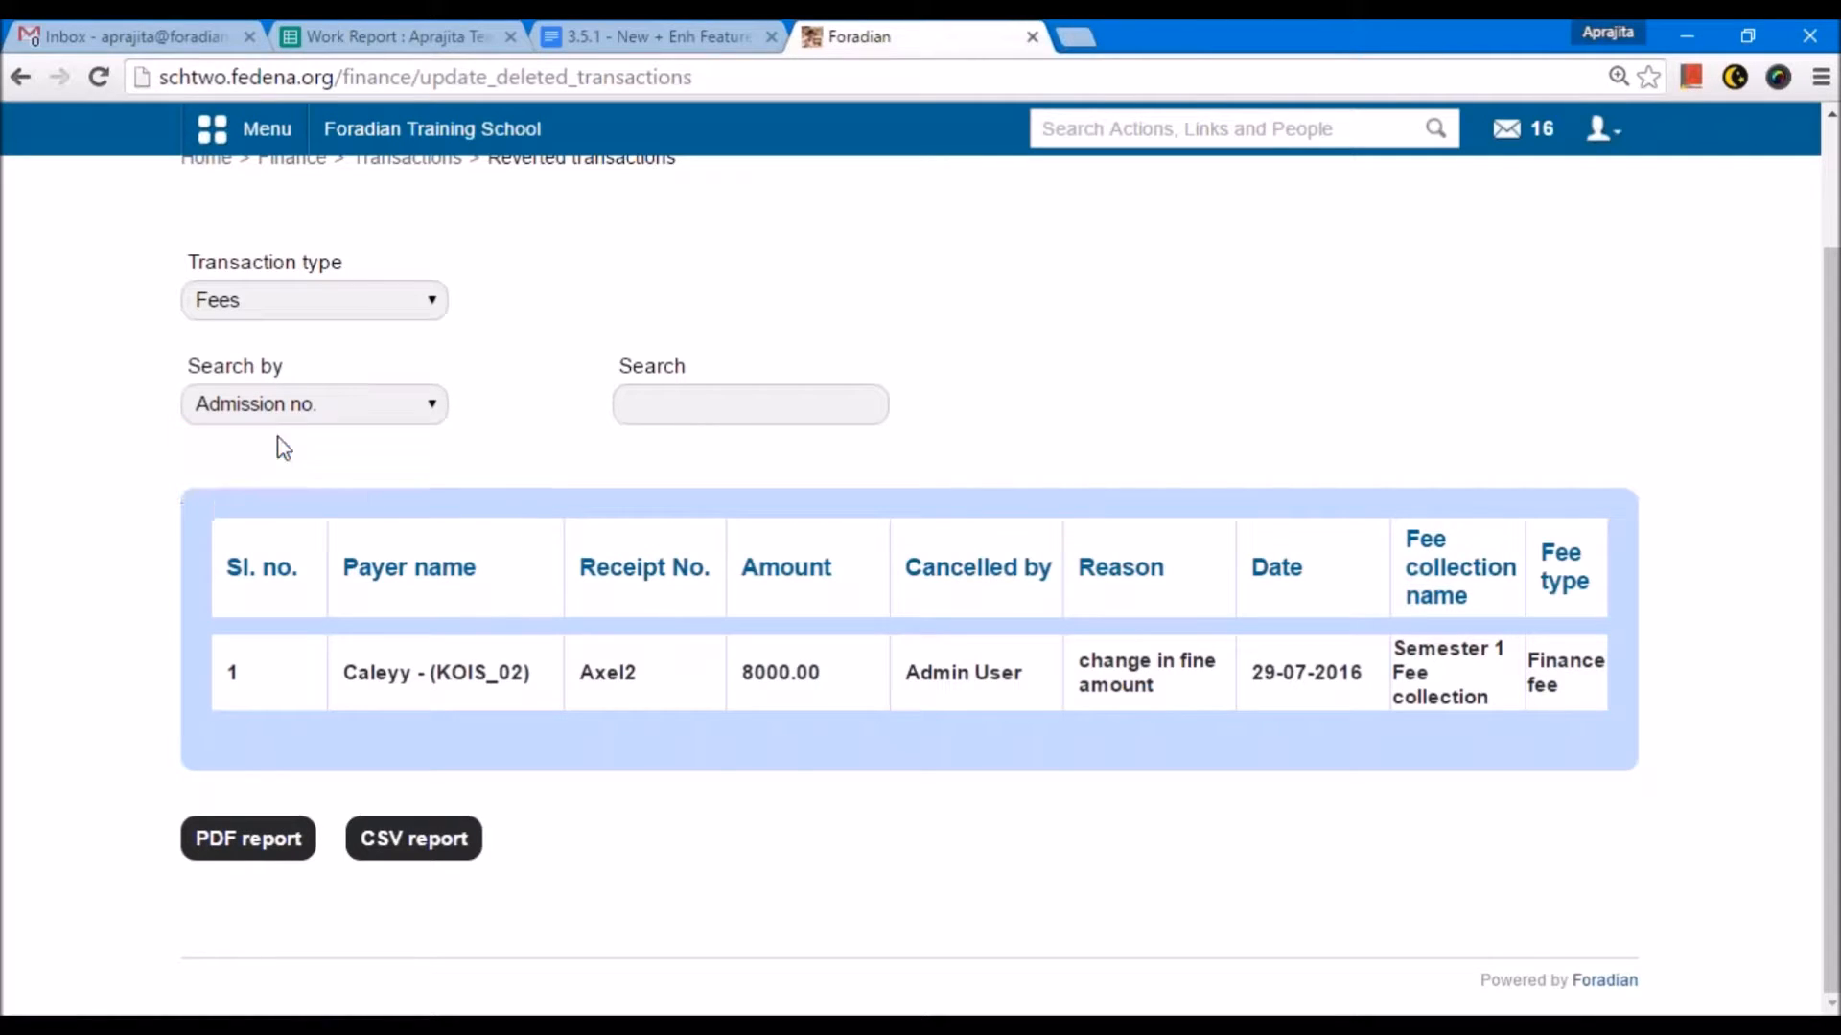
click(713, 420)
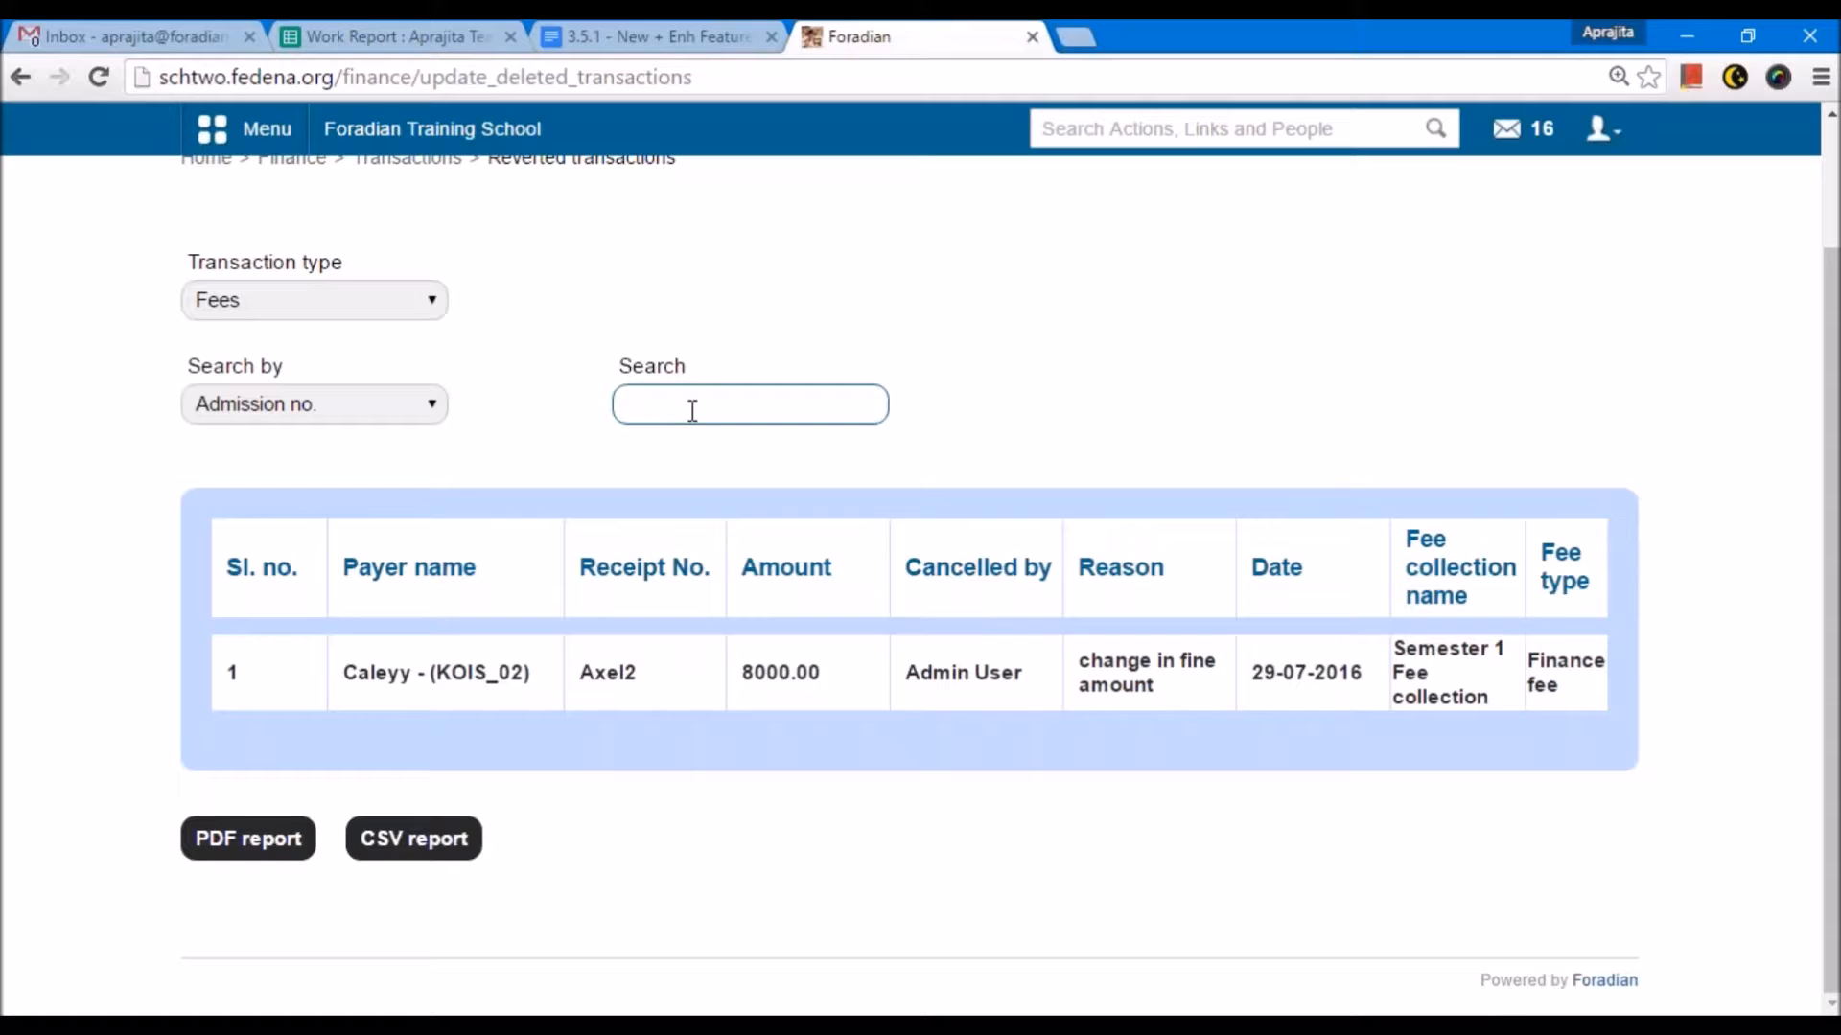
scroll(690, 396, up, 1)
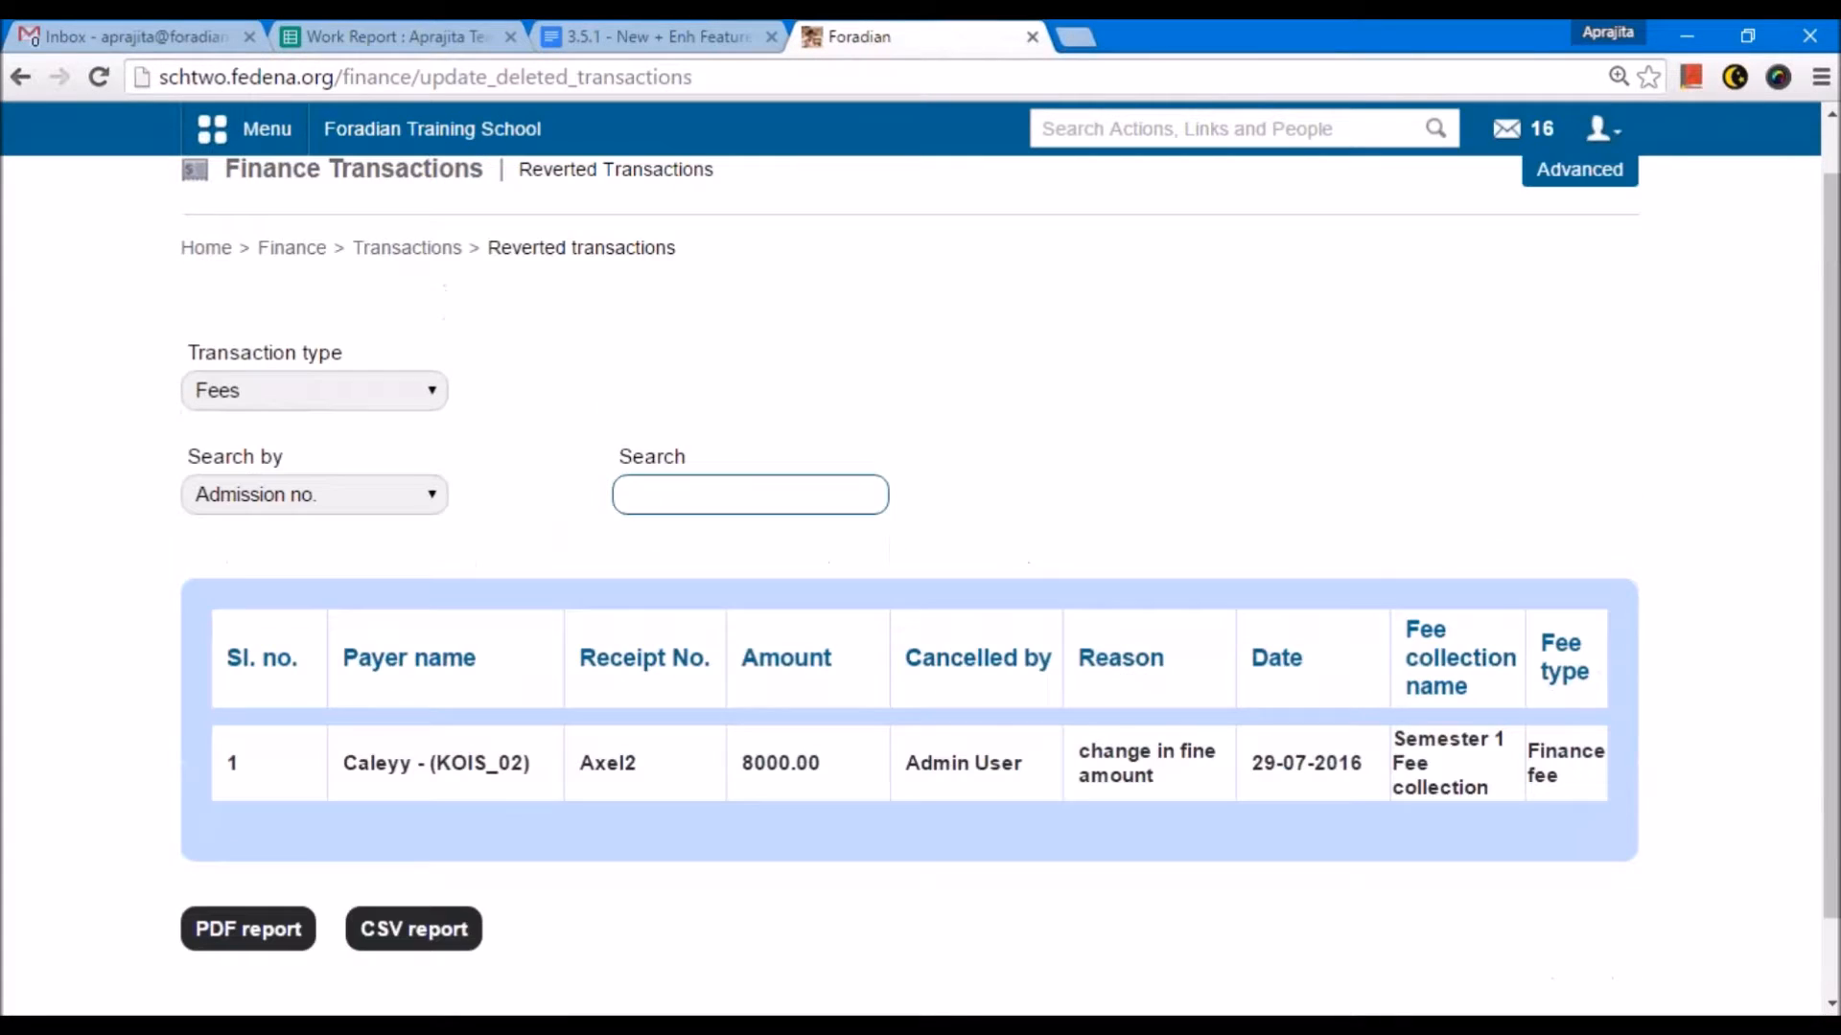
scroll(682, 407, up, 1)
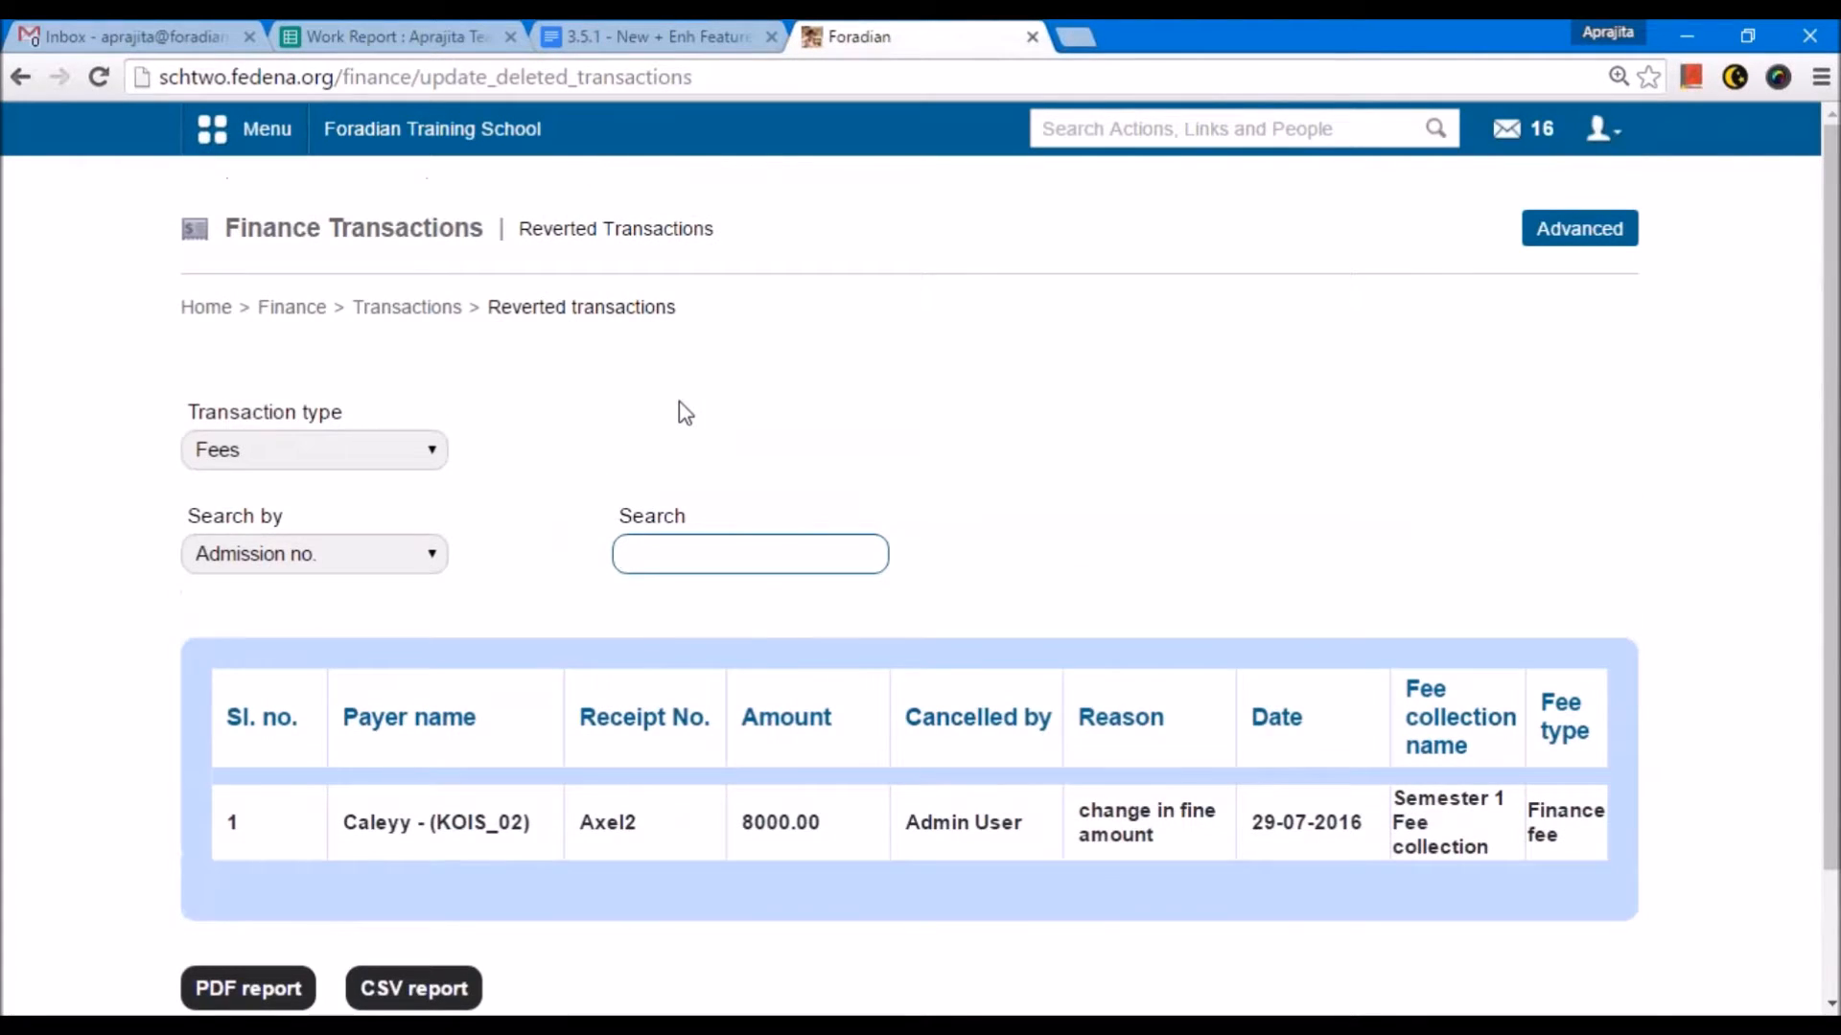
Return to the school's dashboard and open the Reports center of the Examination module under Academics.
click(431, 134)
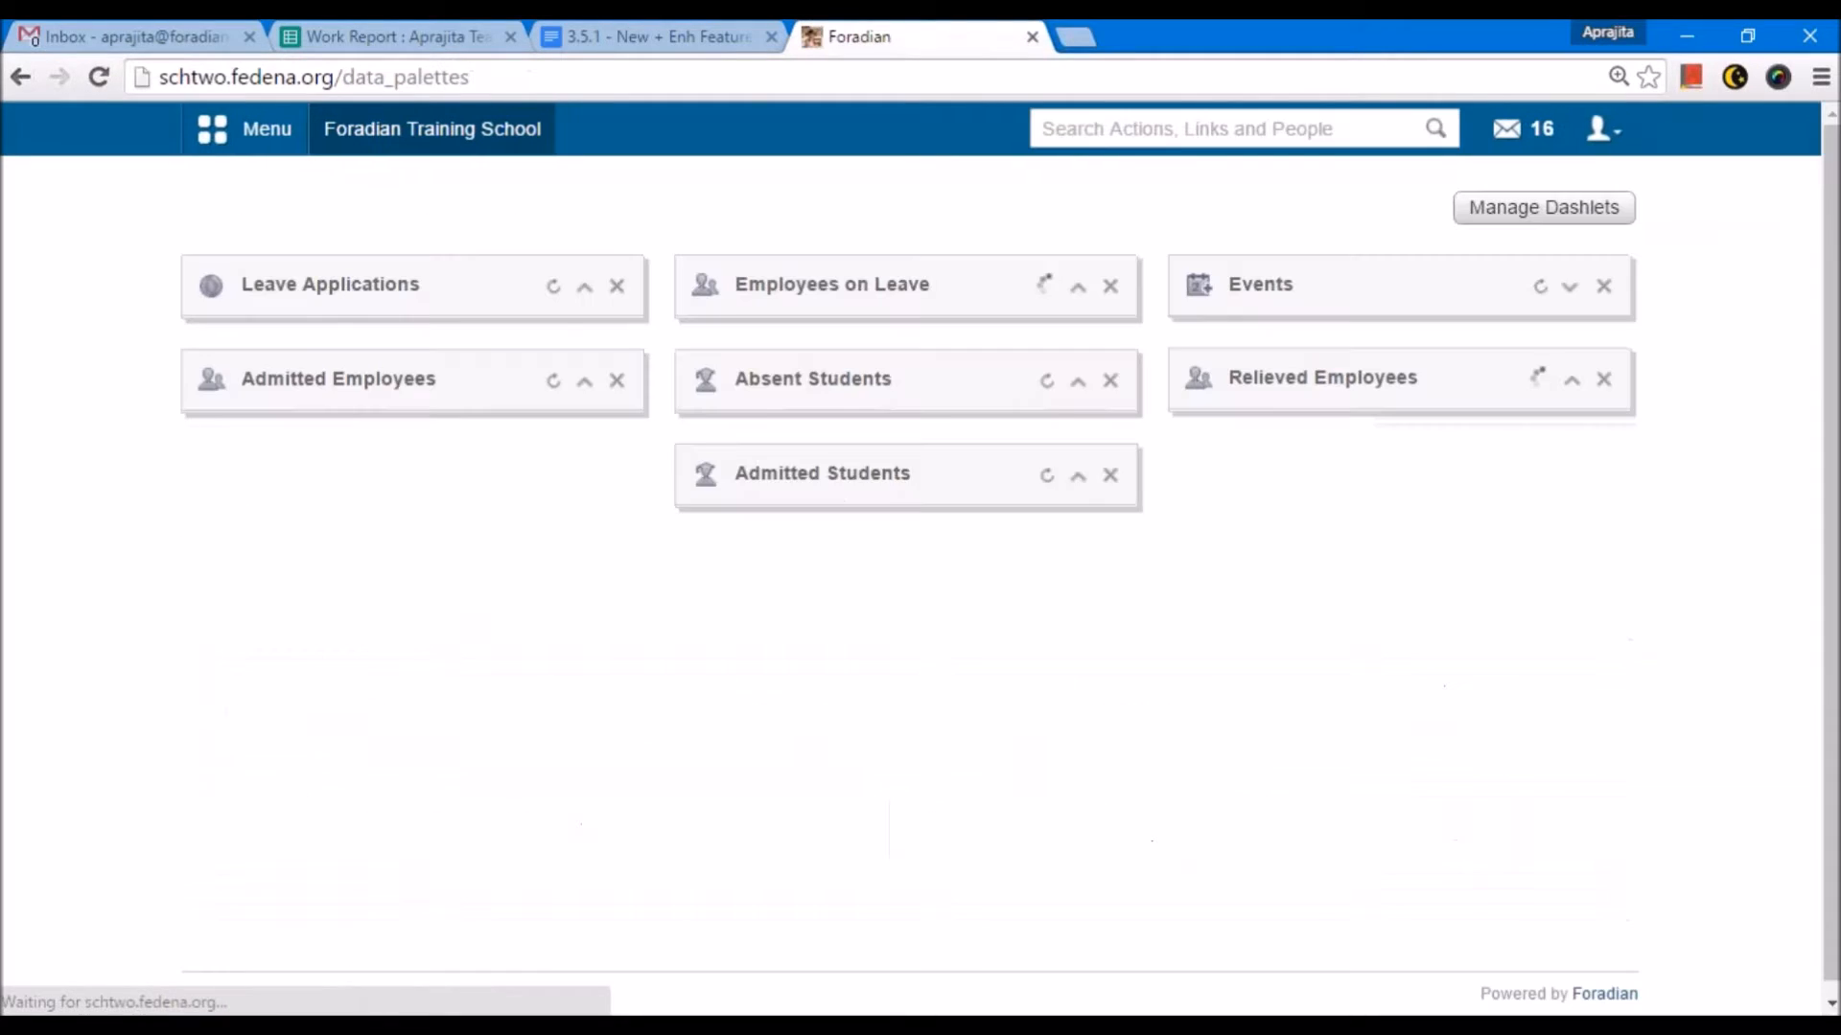
click(268, 149)
click(423, 228)
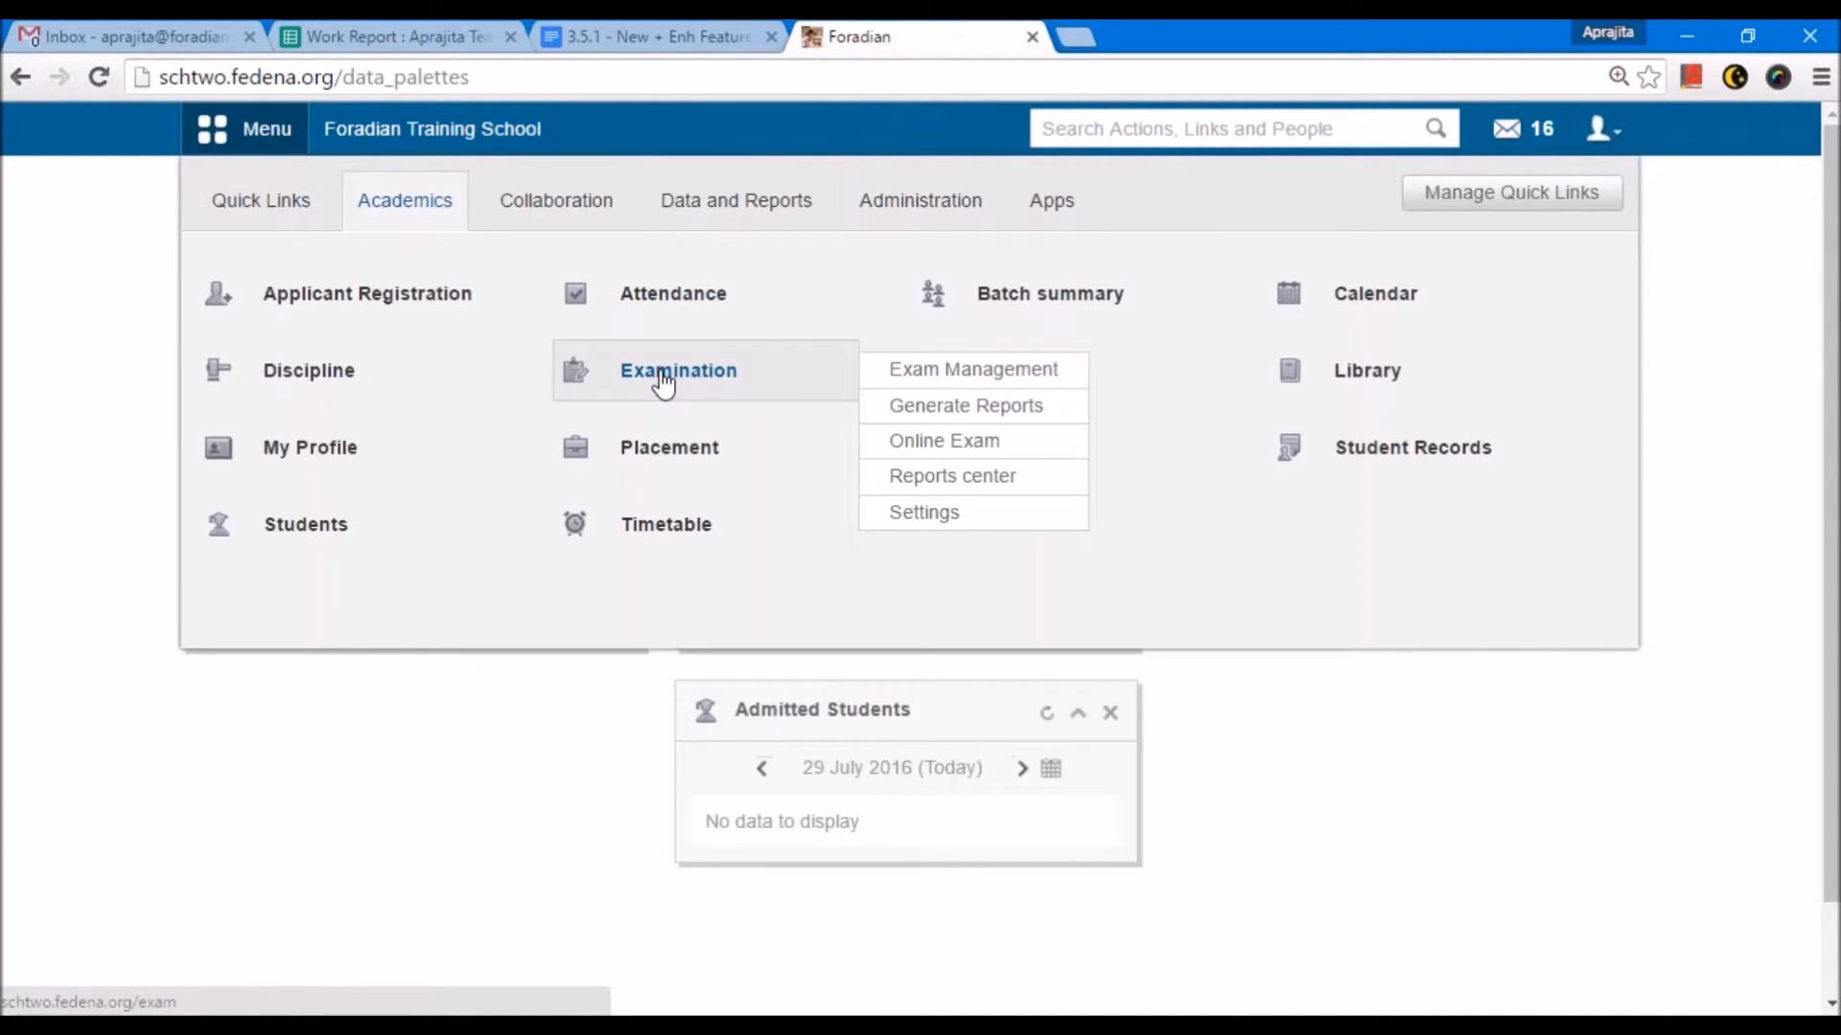
click(663, 383)
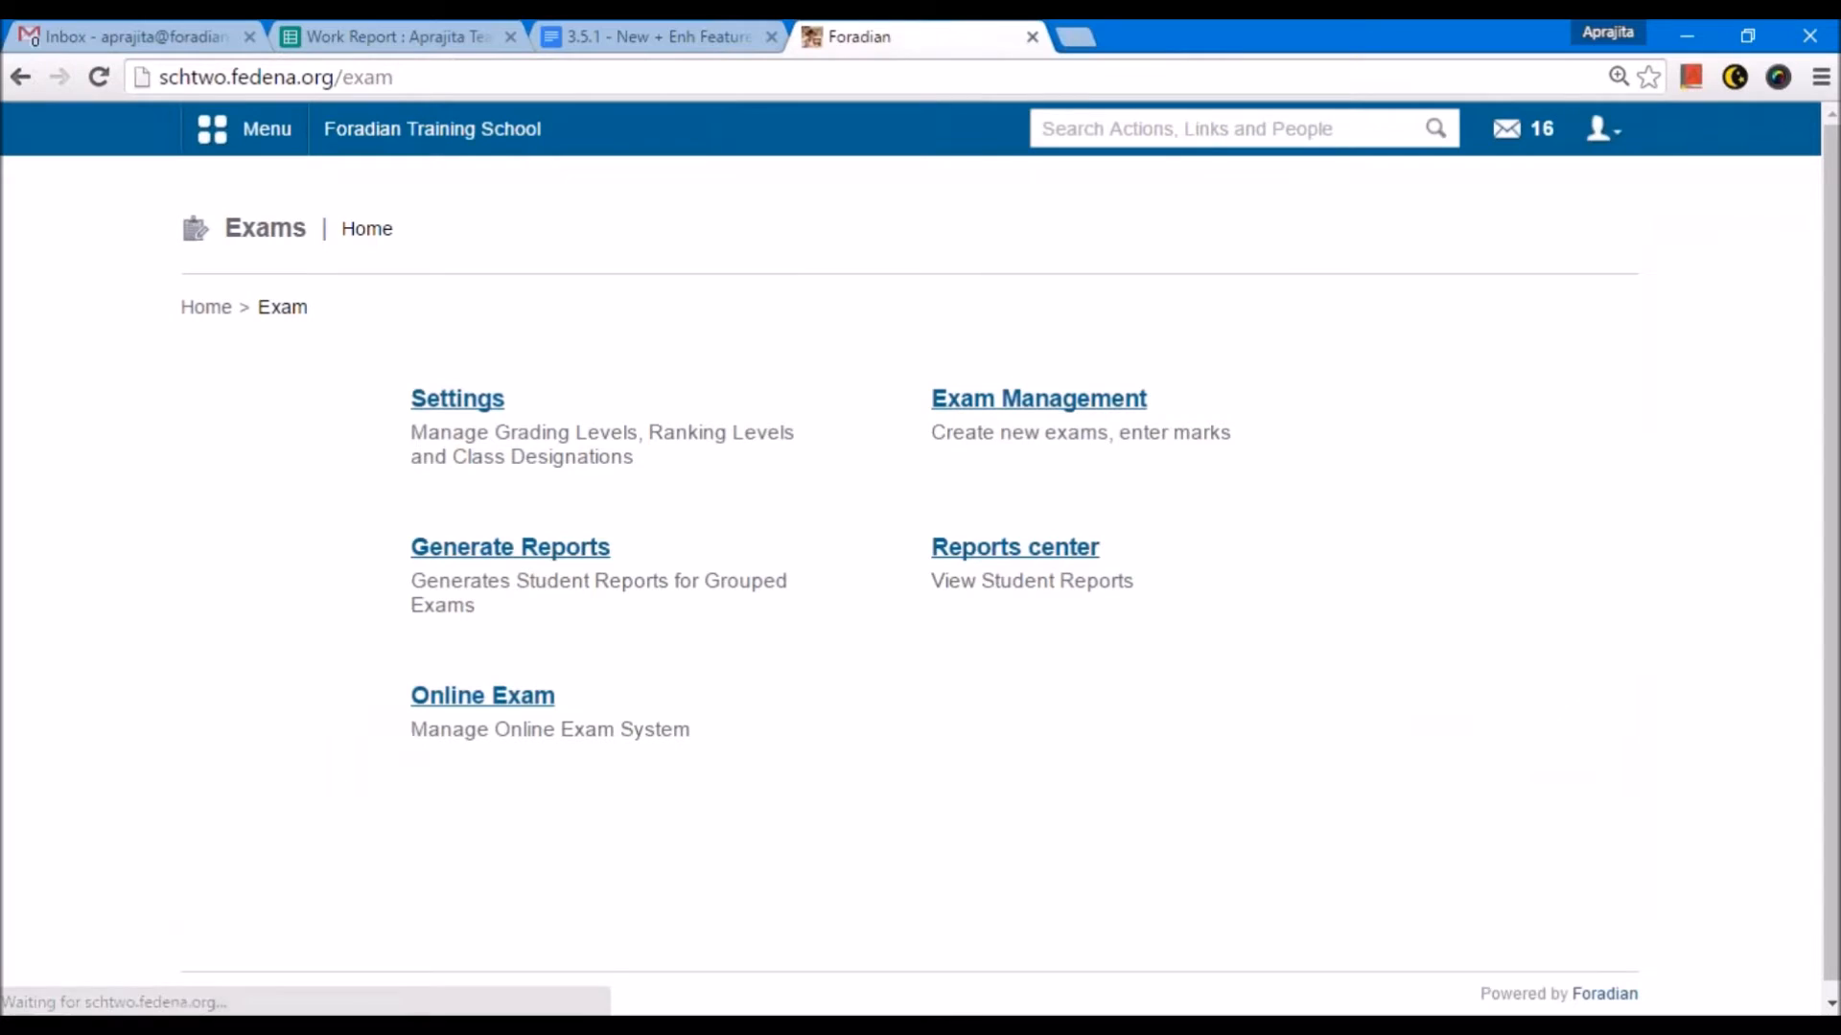
click(943, 548)
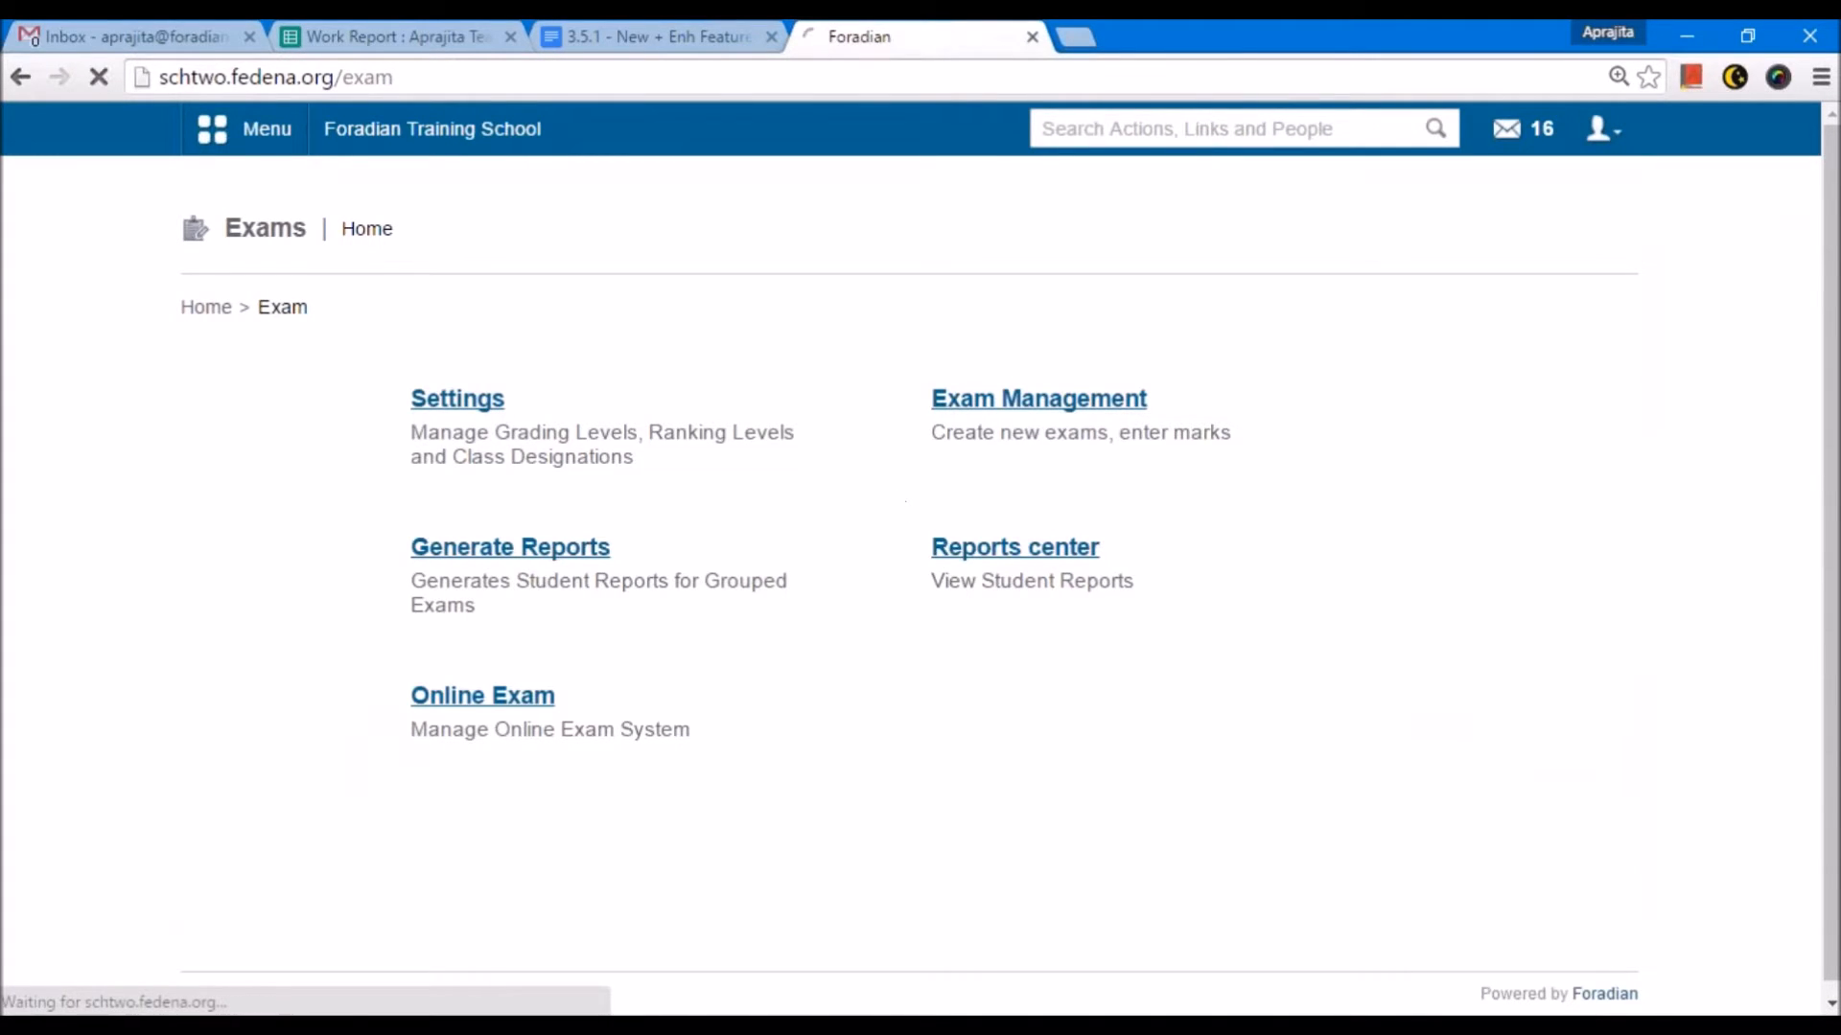
Open the ICSE student-wise report and choose the batch S5 - A 2014.
scroll(810, 738, down, 3)
click(810, 738)
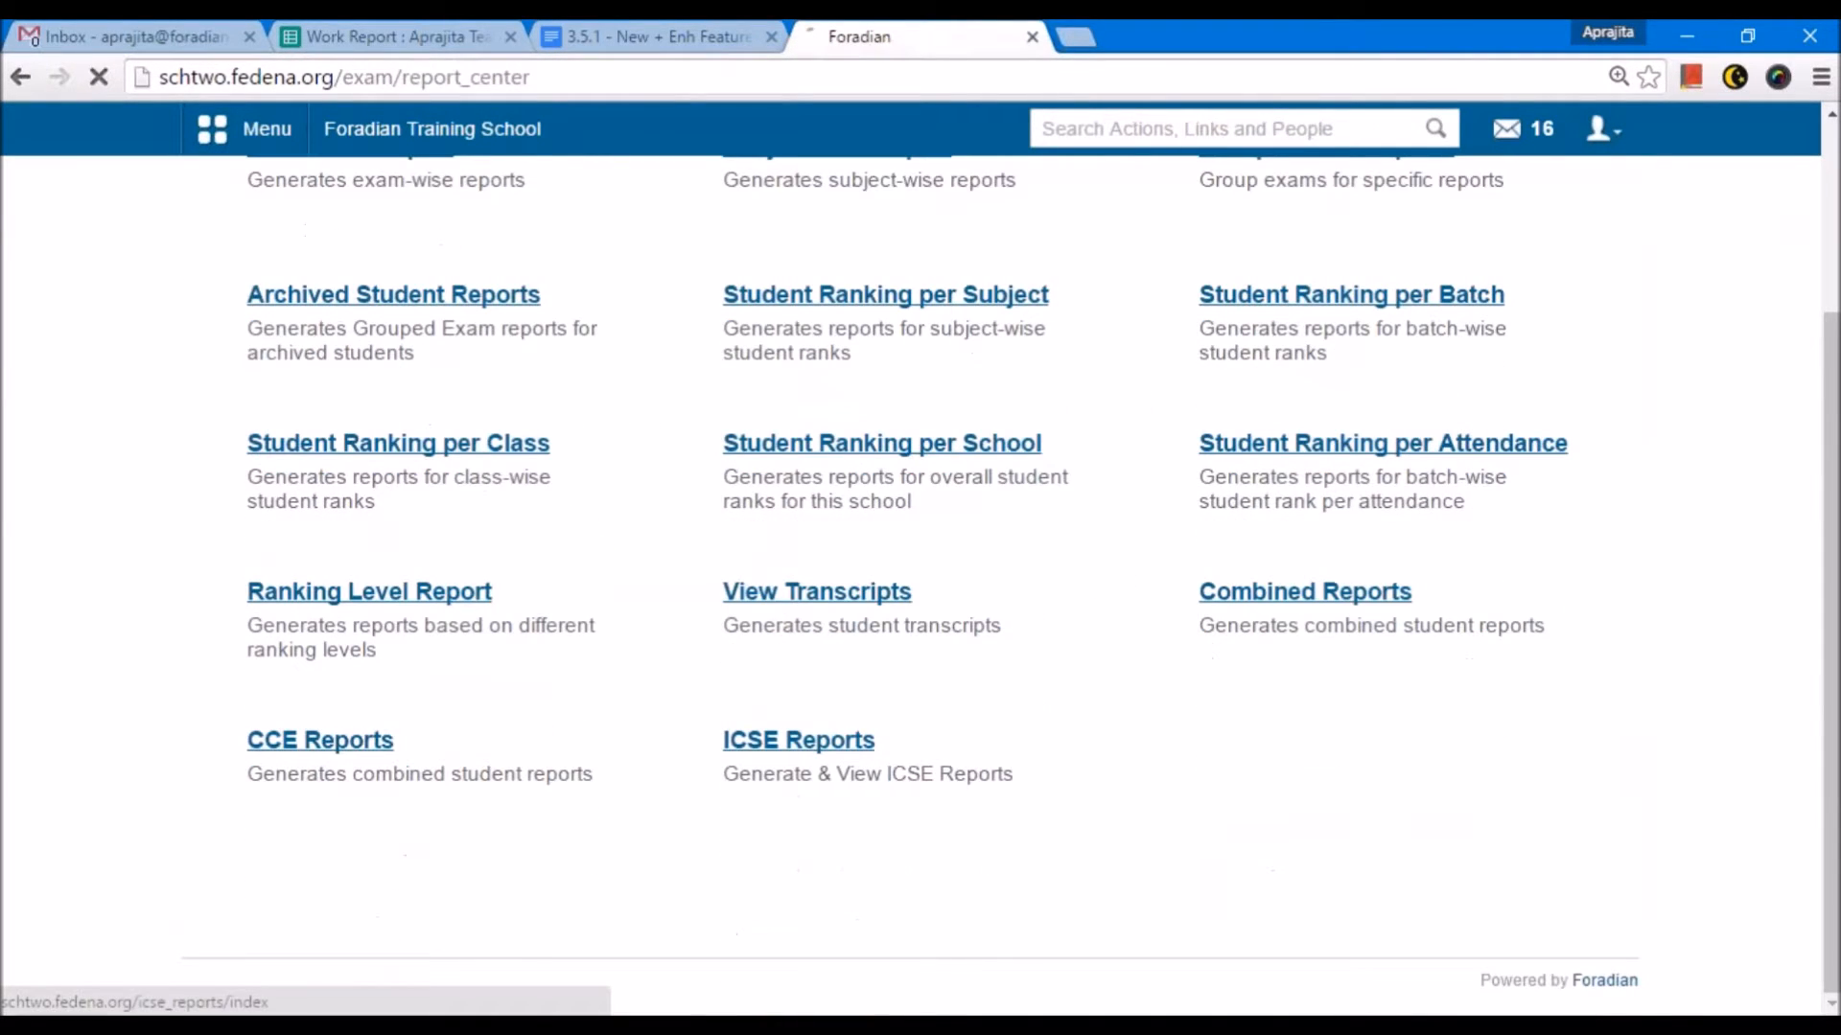
click(1002, 398)
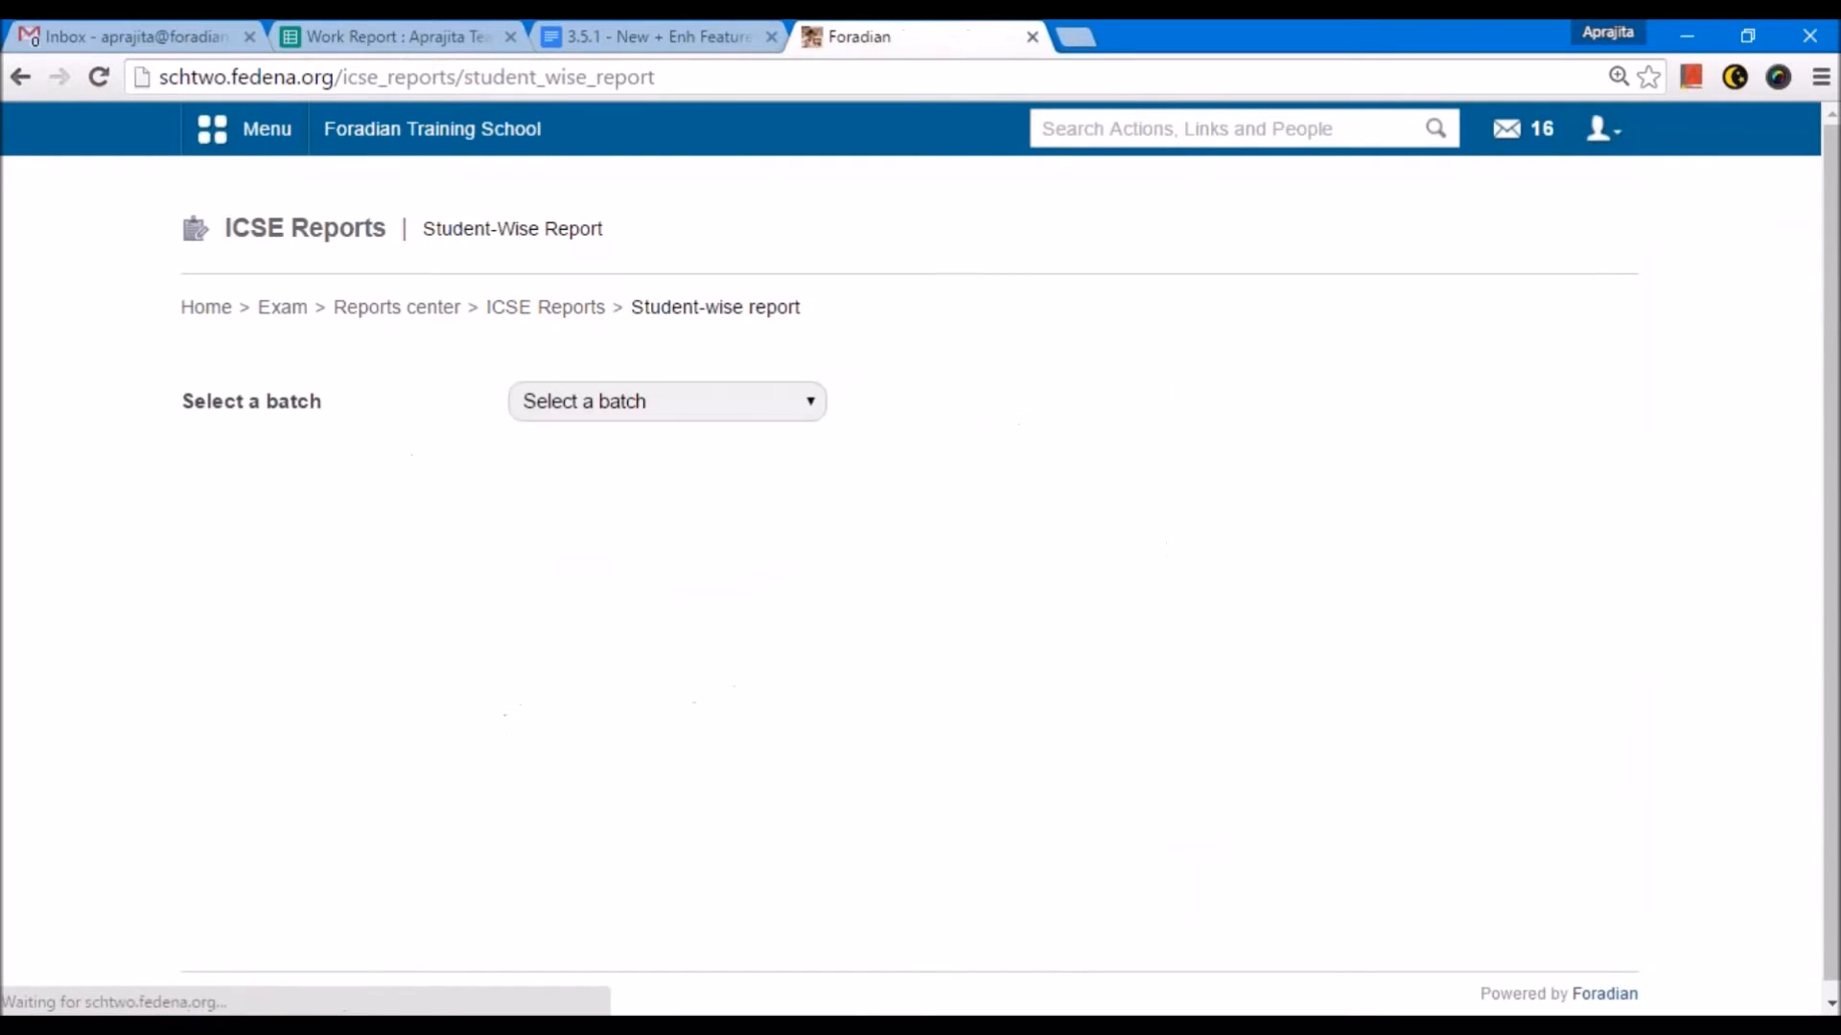
click(812, 403)
click(703, 427)
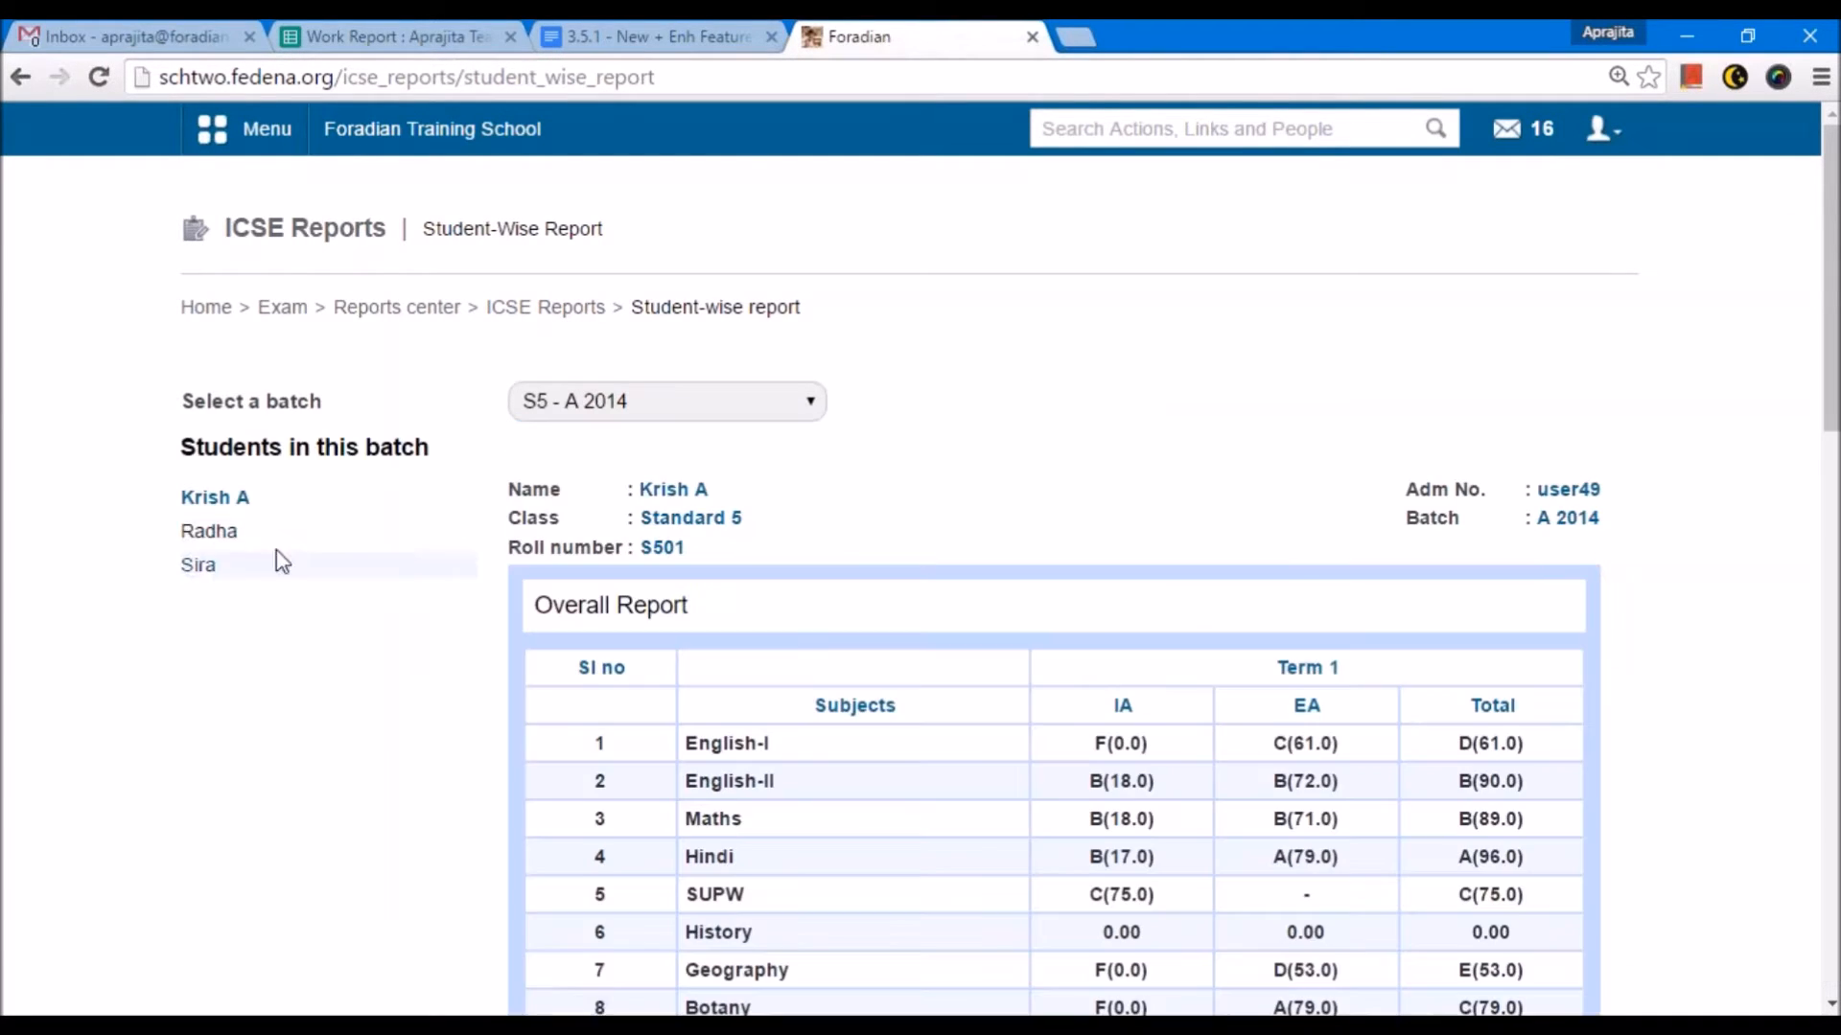
Examine the student's subject grades, overall details, attendance, remarks and grading levels in the ICSE report.
scroll(1061, 728, down, 4)
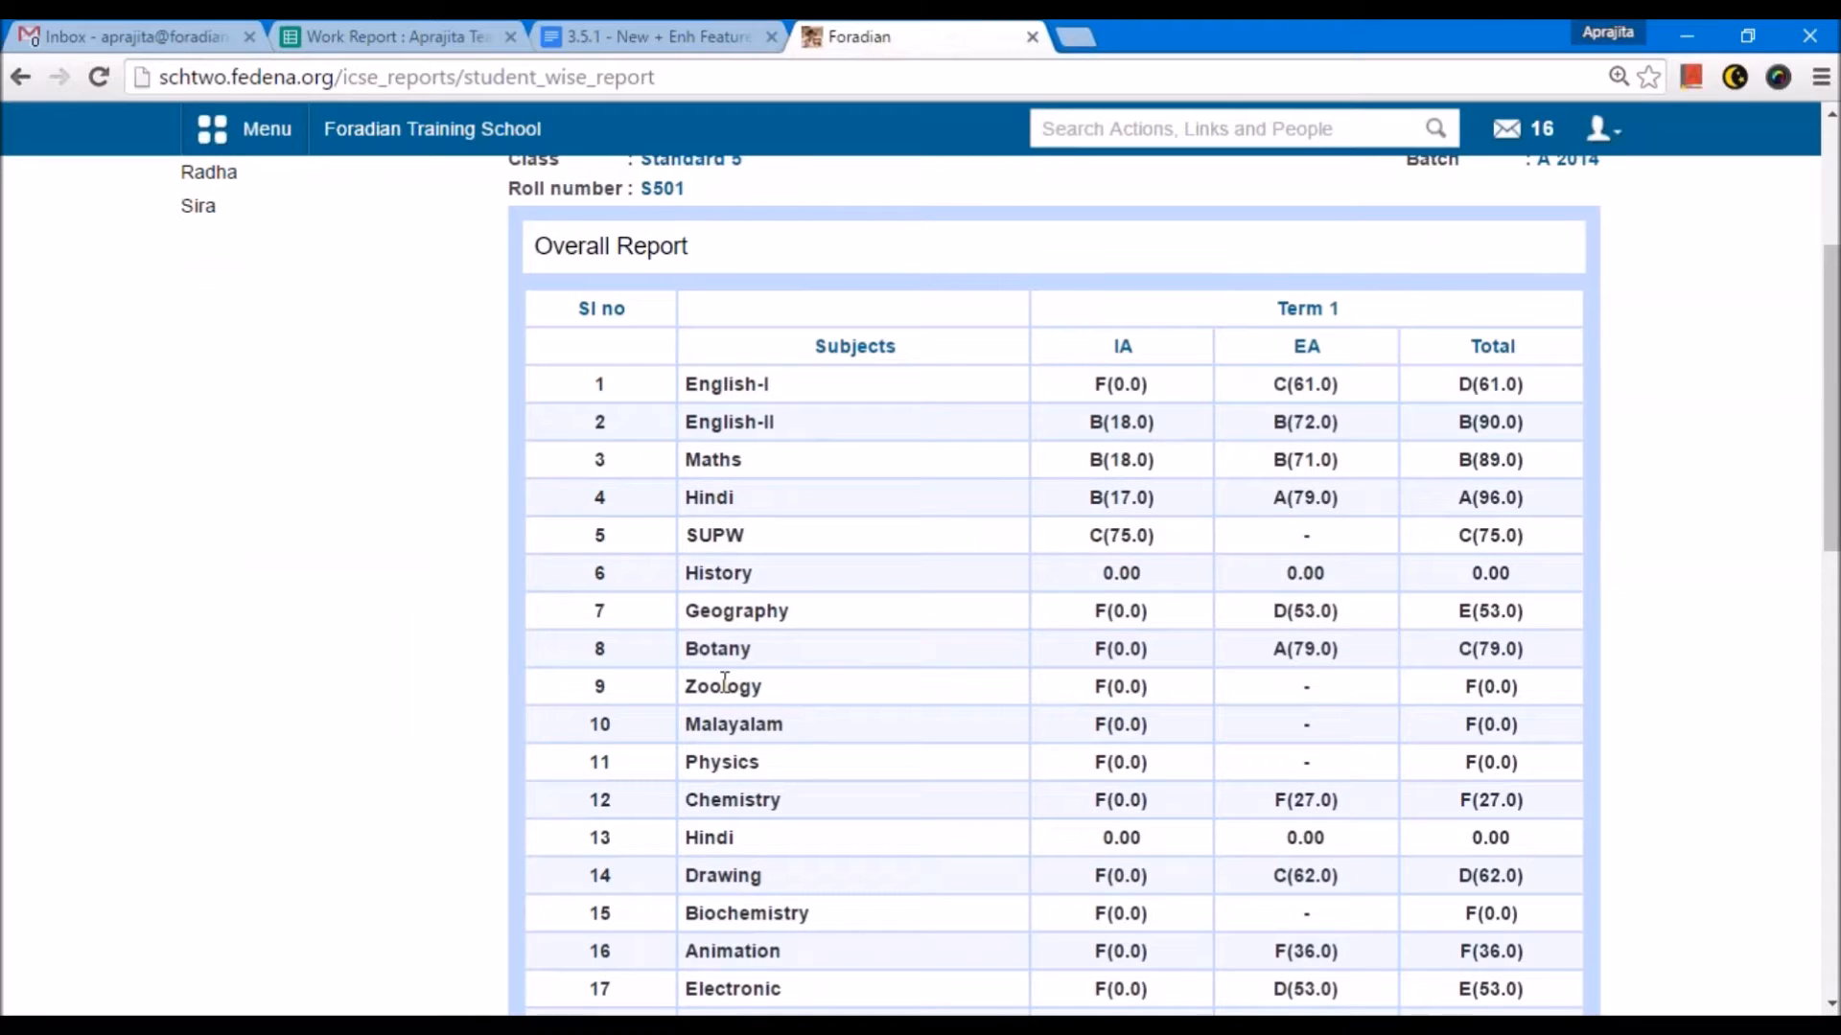
scroll(723, 682, up, 1)
scroll(834, 497, down, 3)
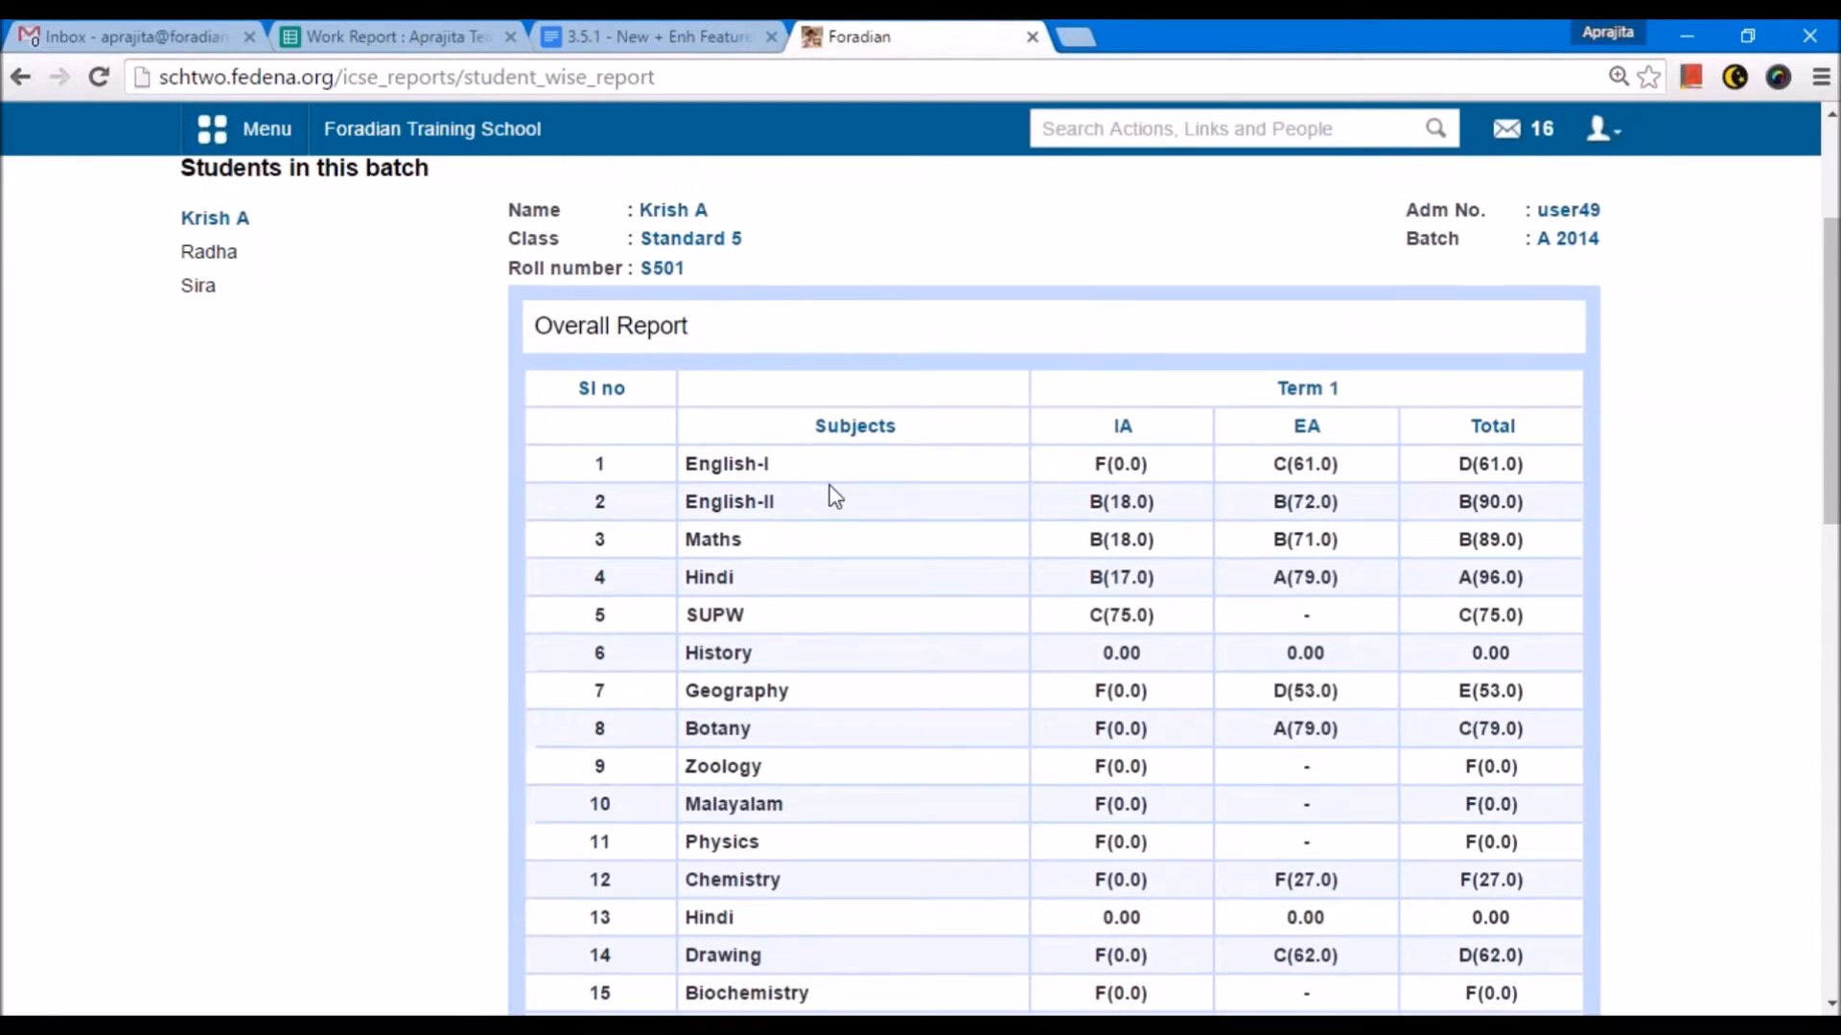
scroll(844, 535, up, 2)
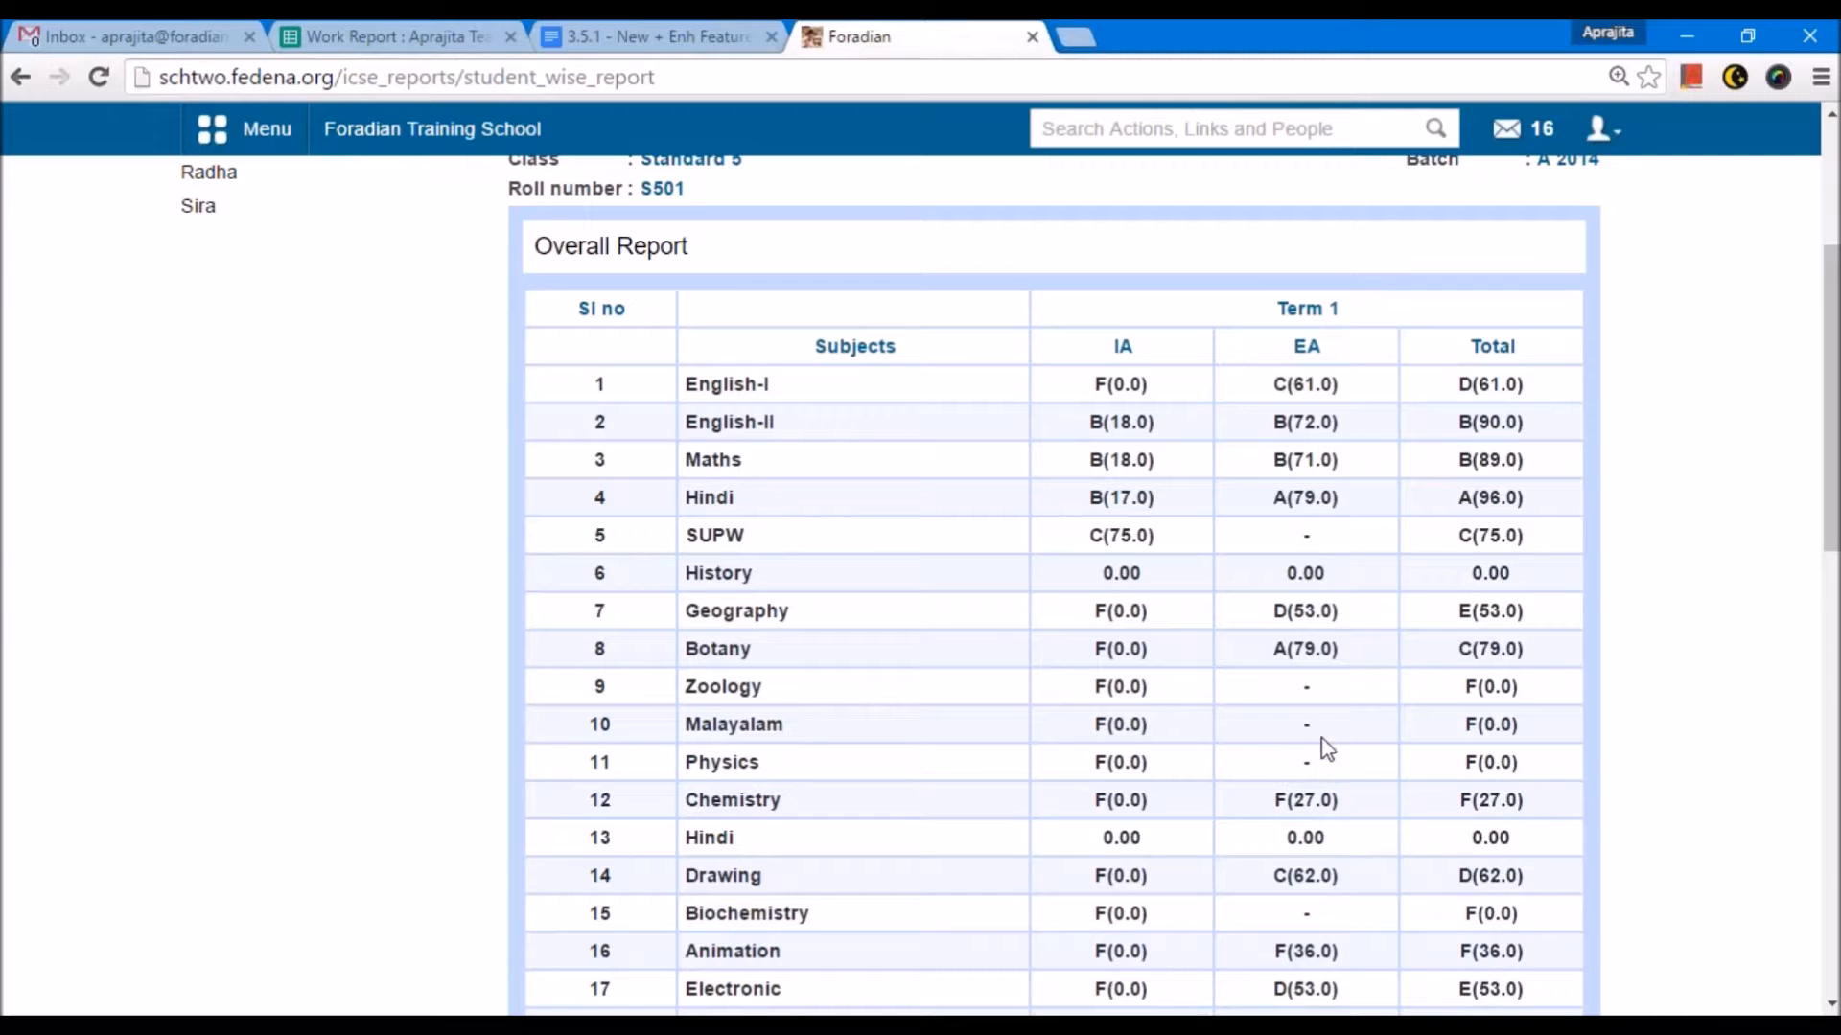
scroll(1323, 757, down, 5)
scroll(1141, 738, down, 2)
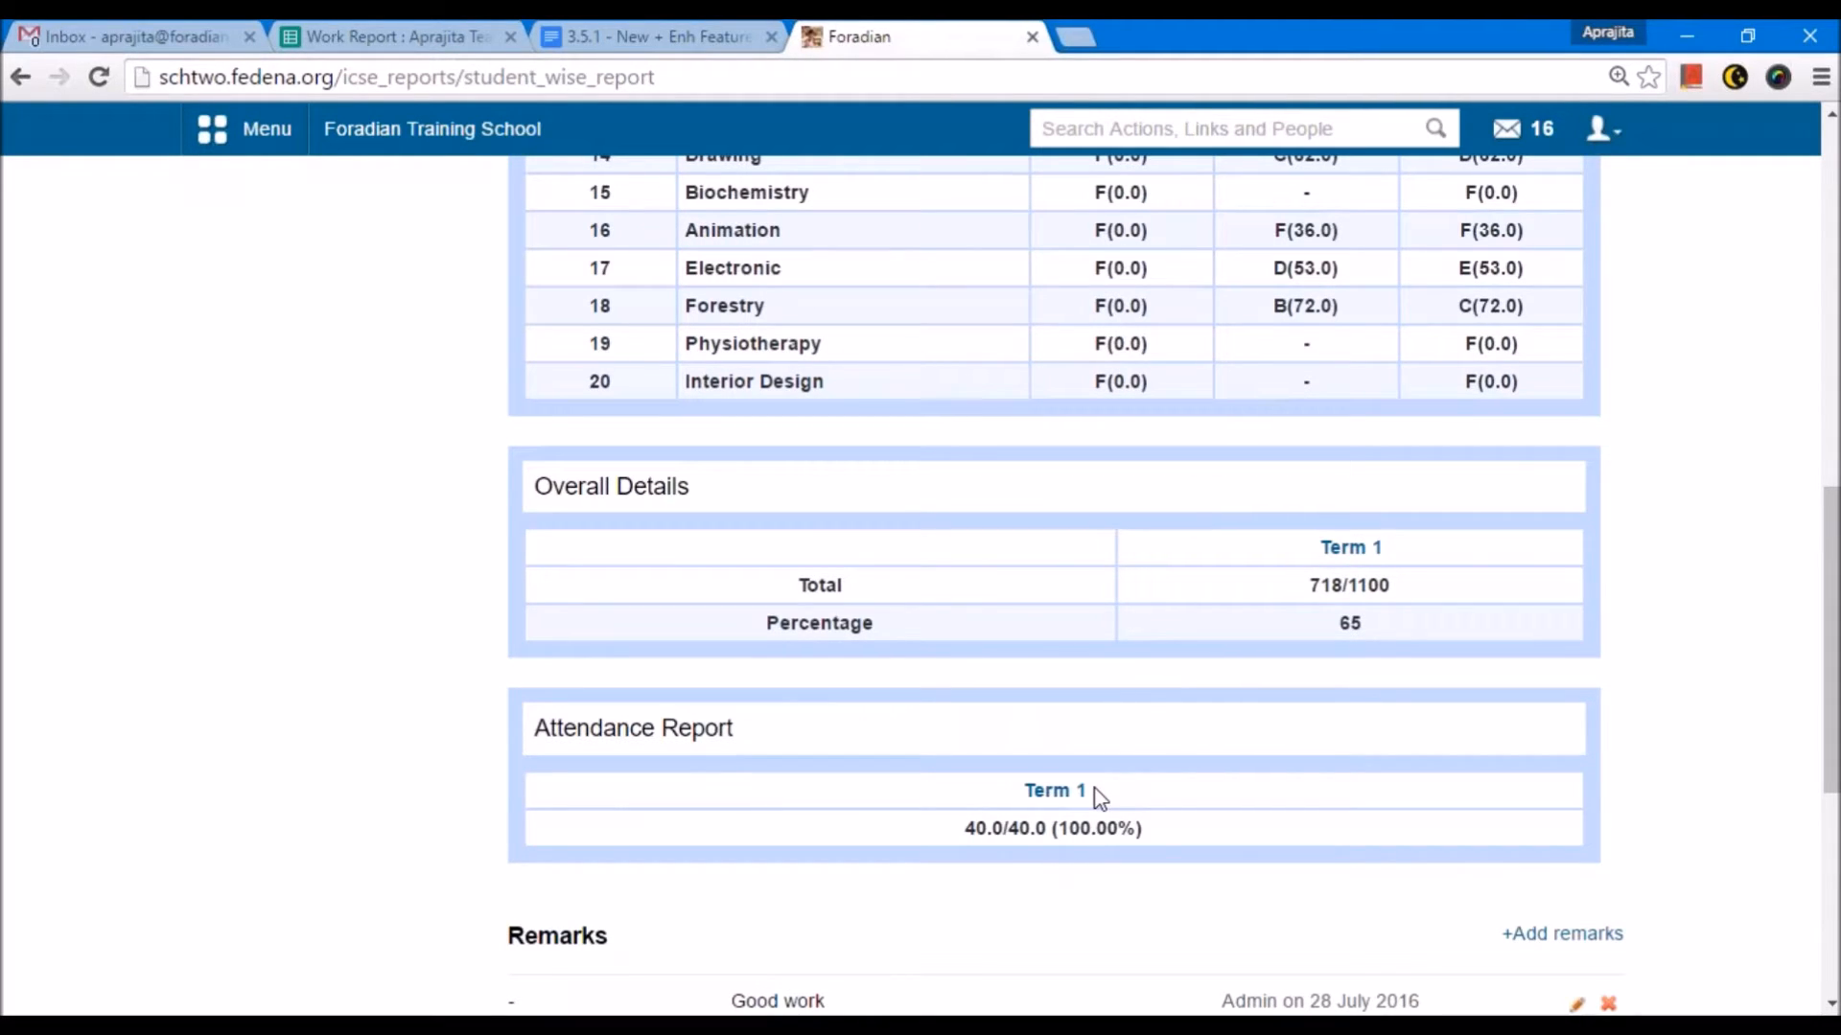
scroll(1100, 797, down, 3)
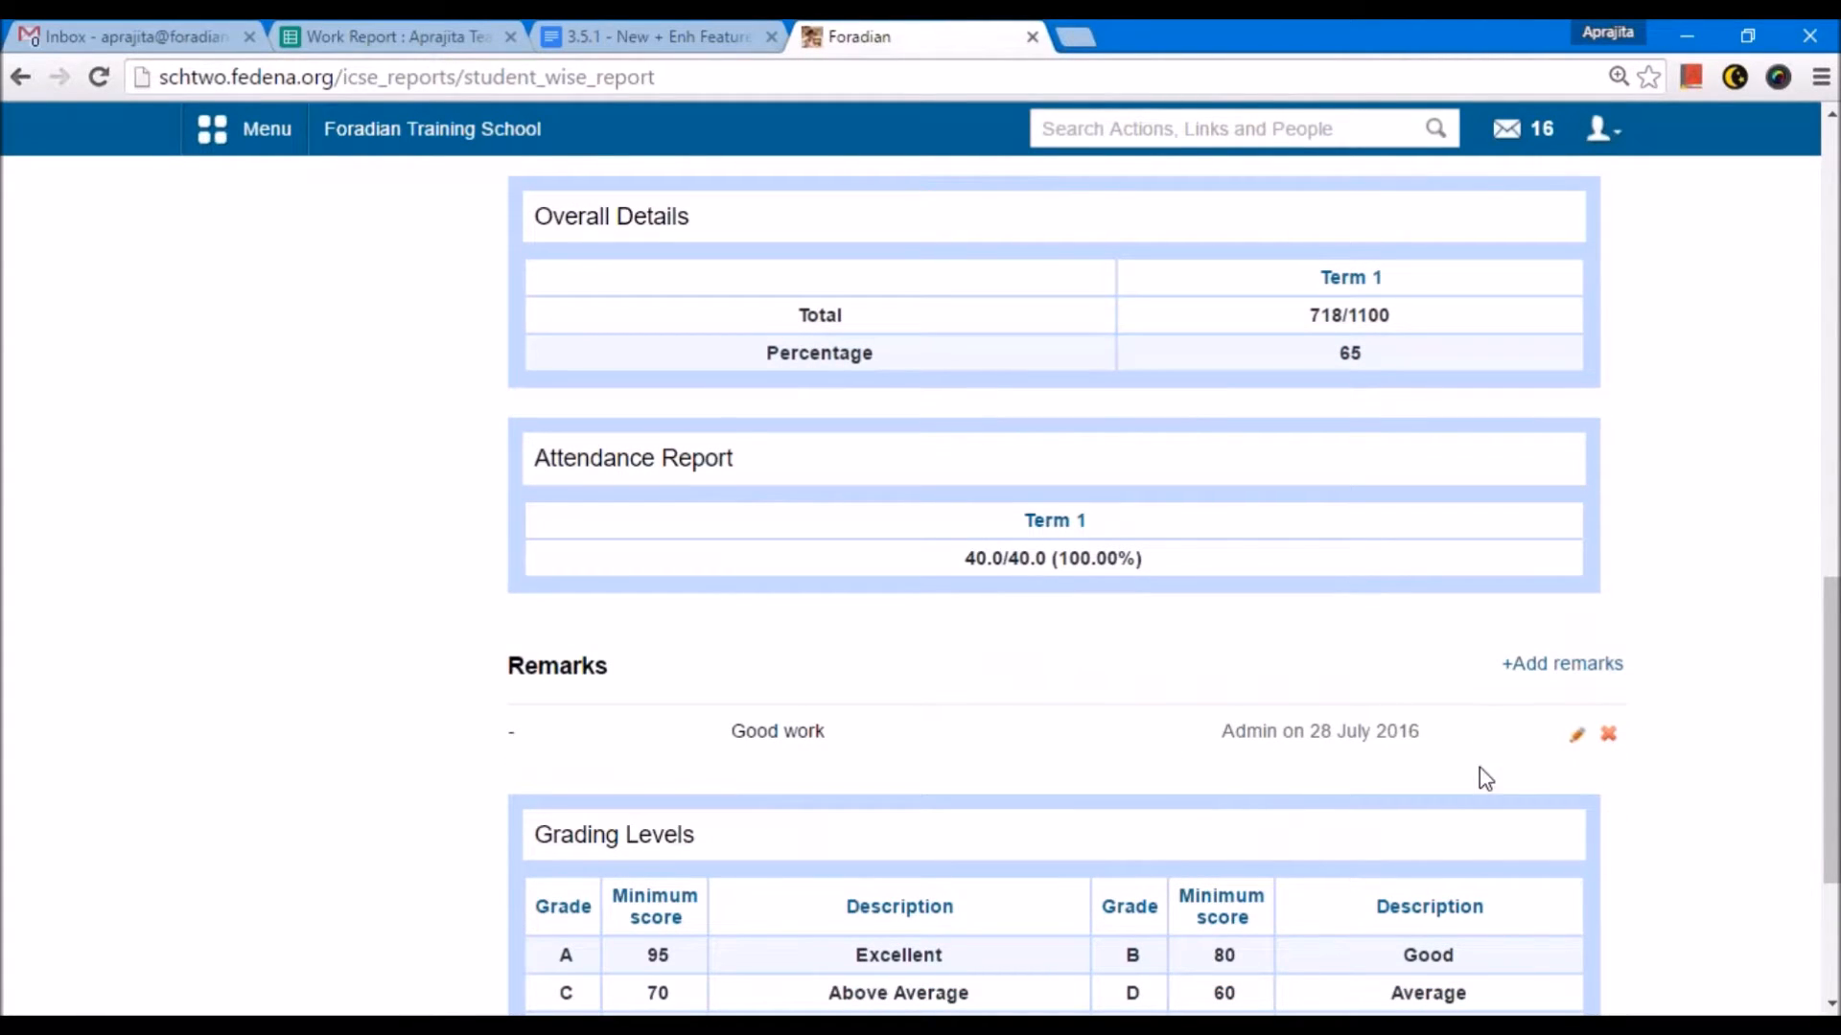
scroll(1483, 773, down, 3)
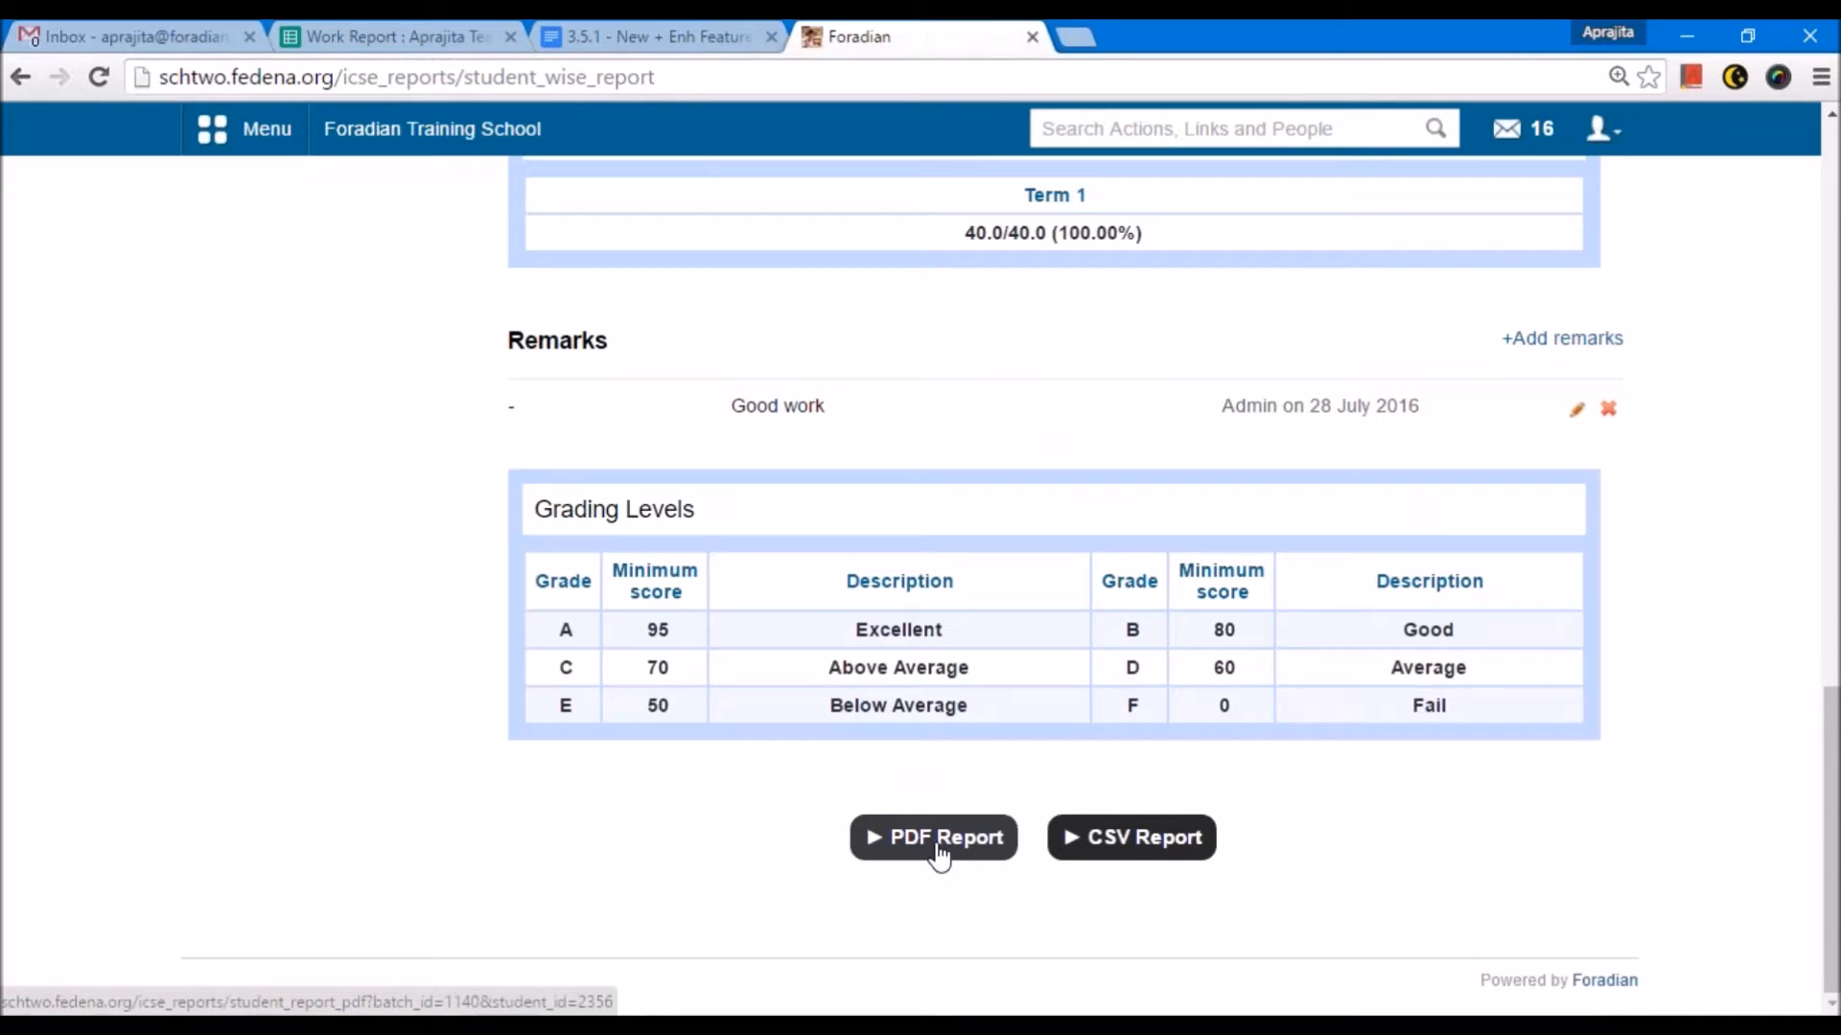
Dismiss the mail notification and generate the PDF version of the student's ICSE report.
scroll(998, 686, up, 5)
scroll(997, 700, up, 5)
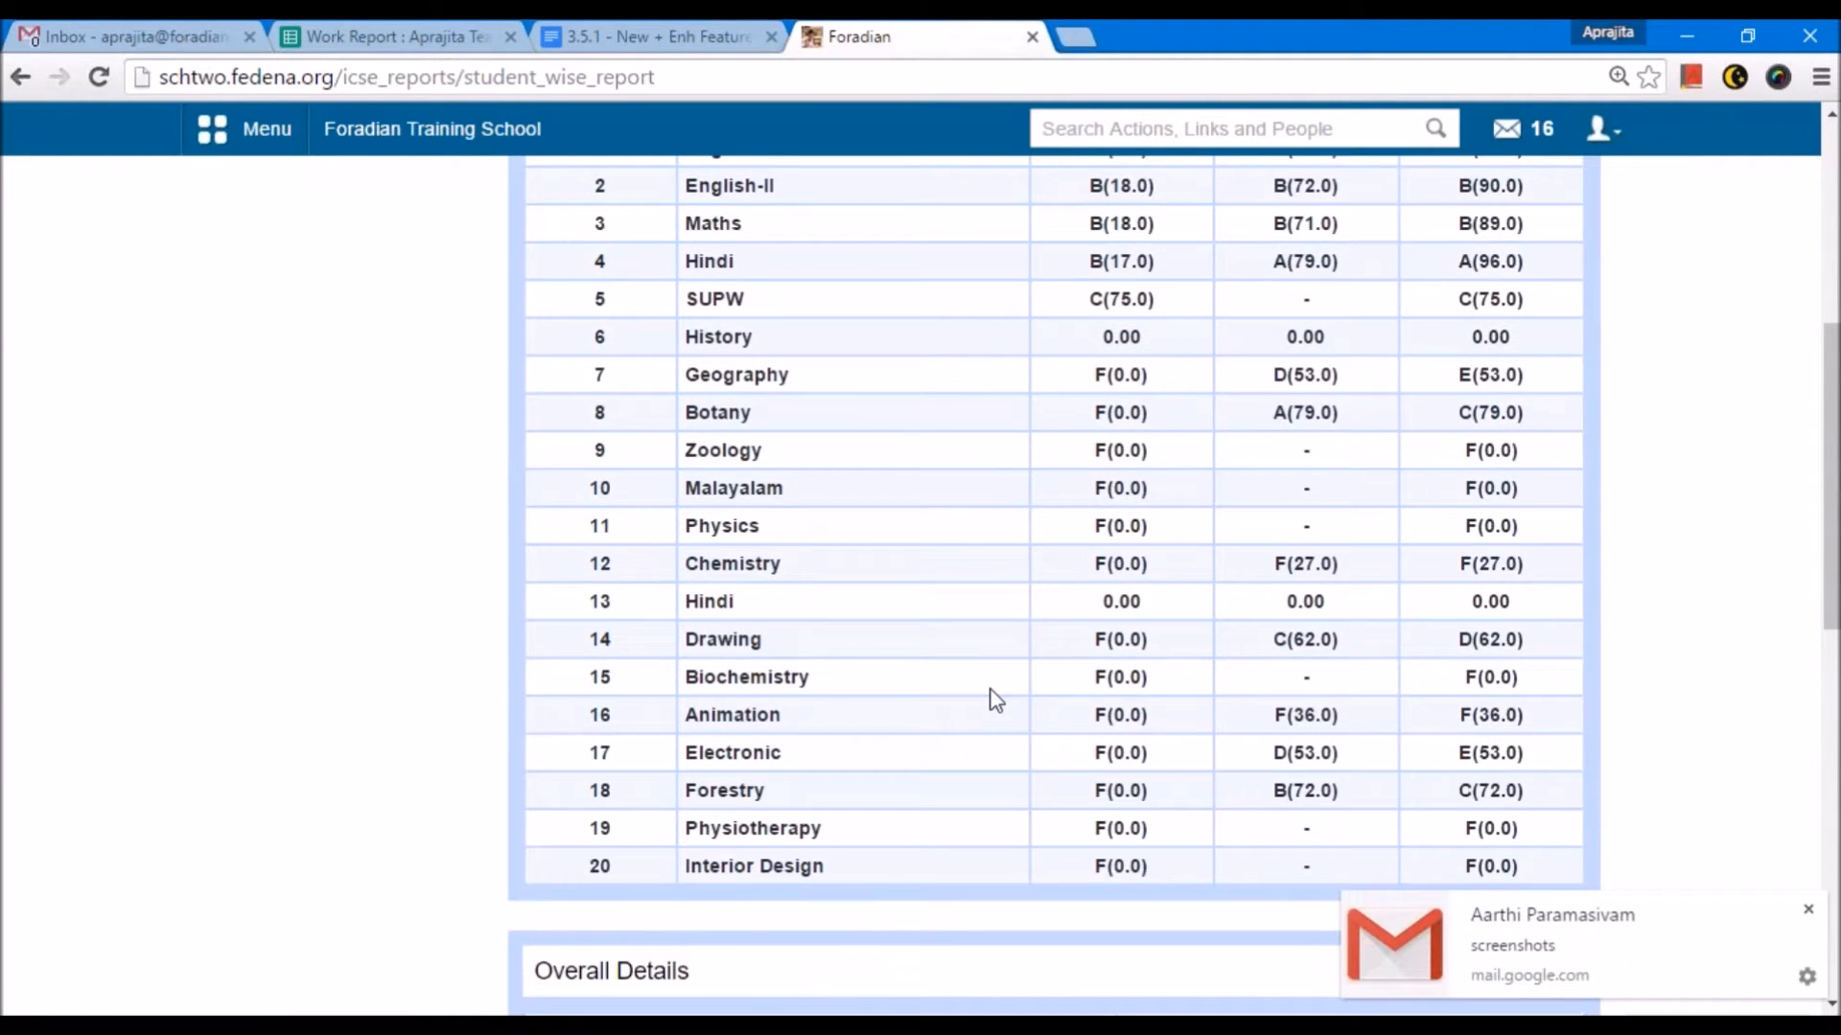
click(1808, 909)
scroll(1808, 909, down, 10)
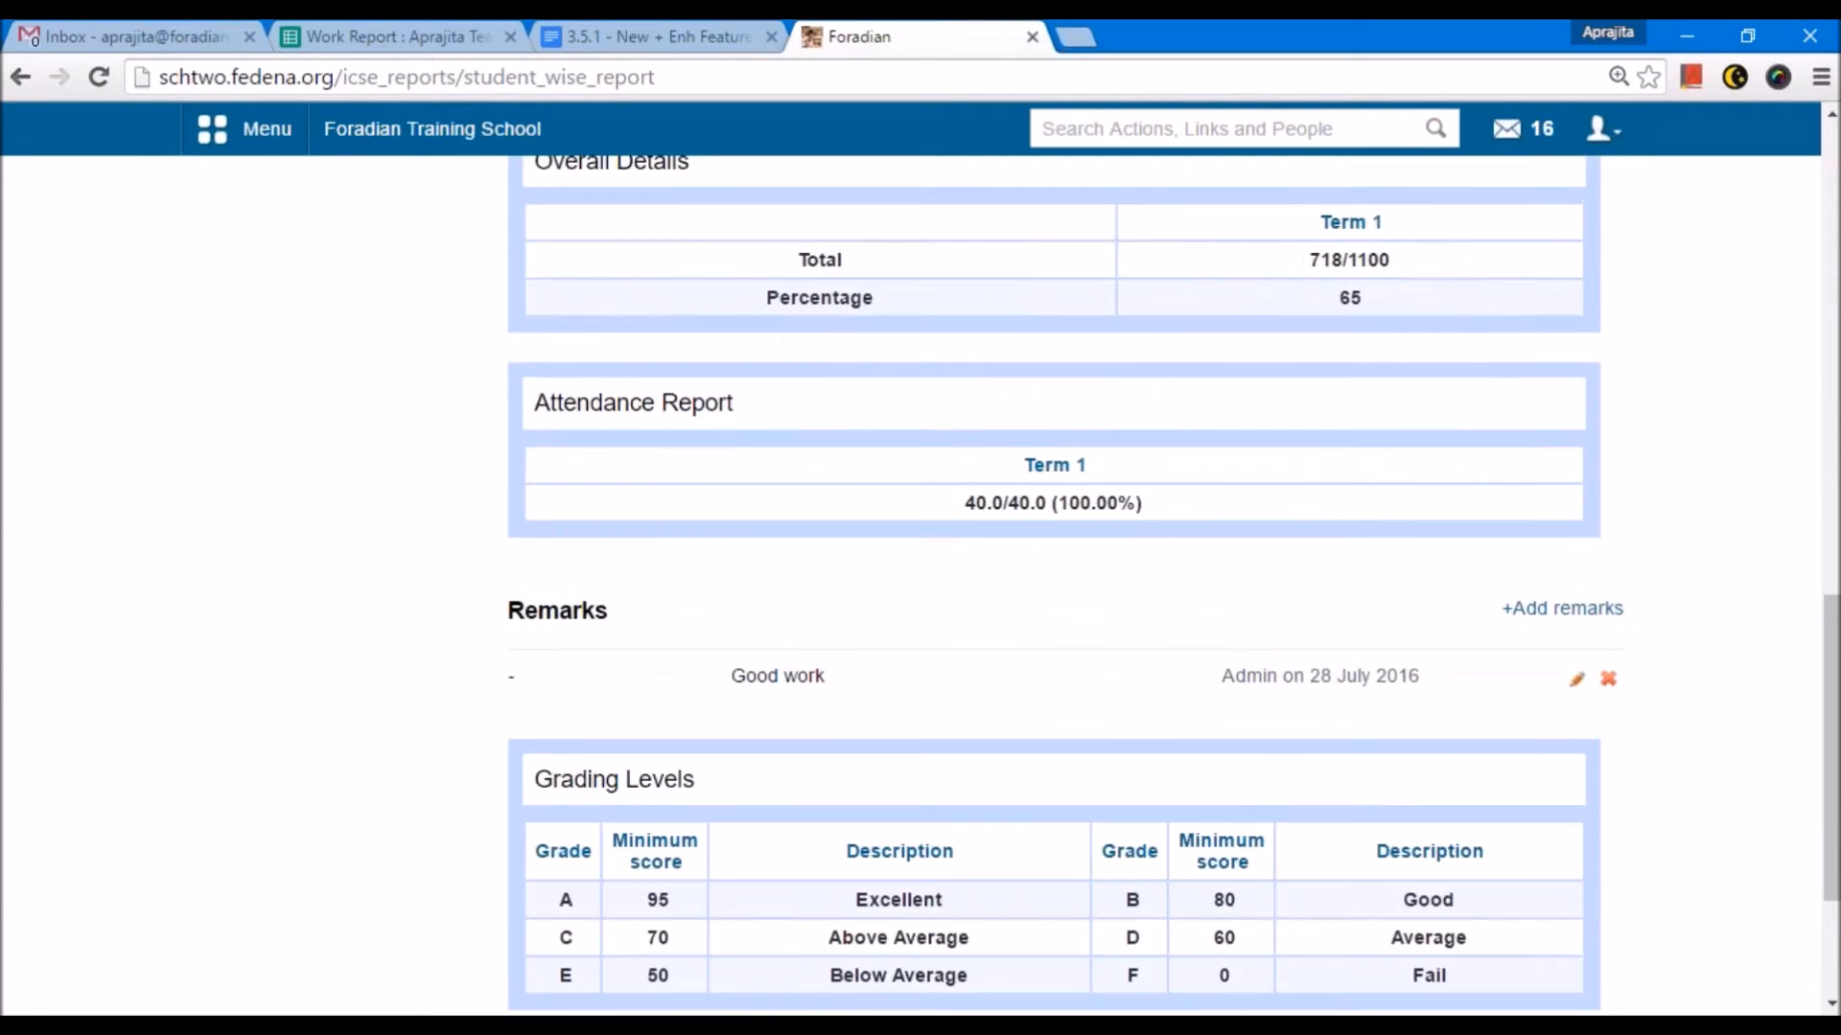
scroll(1010, 575, down, 1)
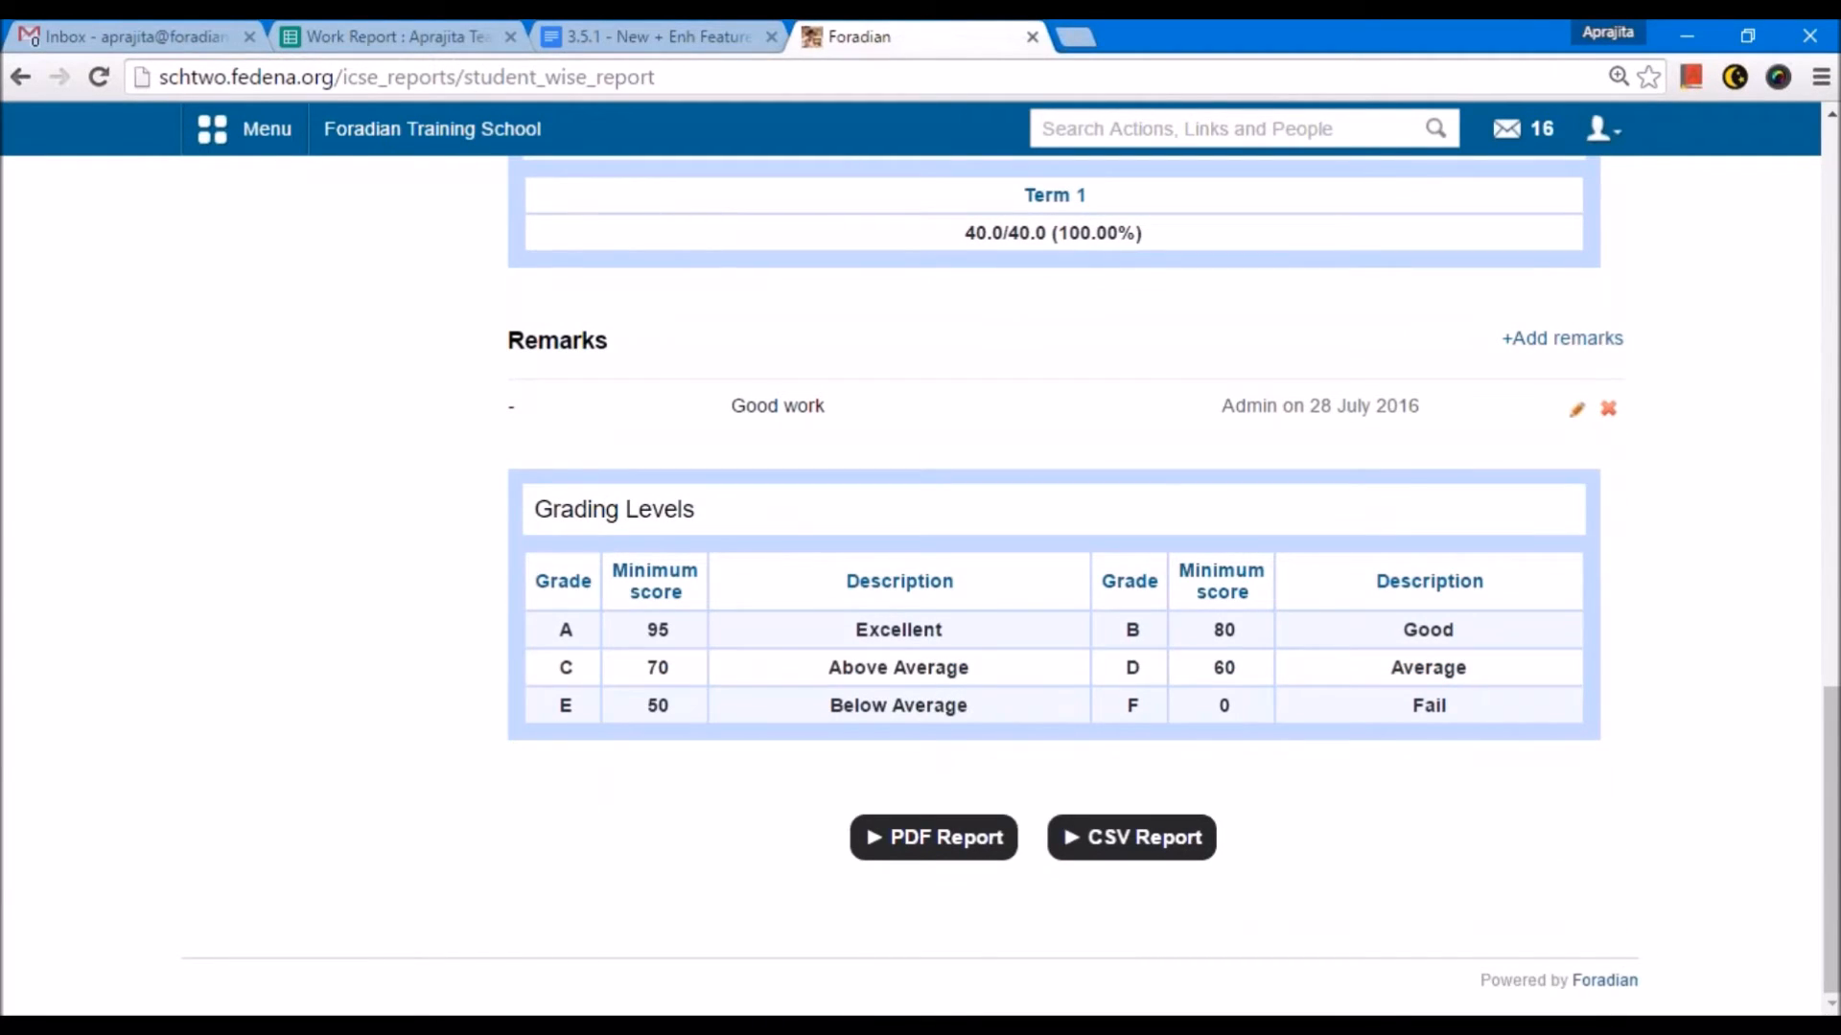
click(959, 843)
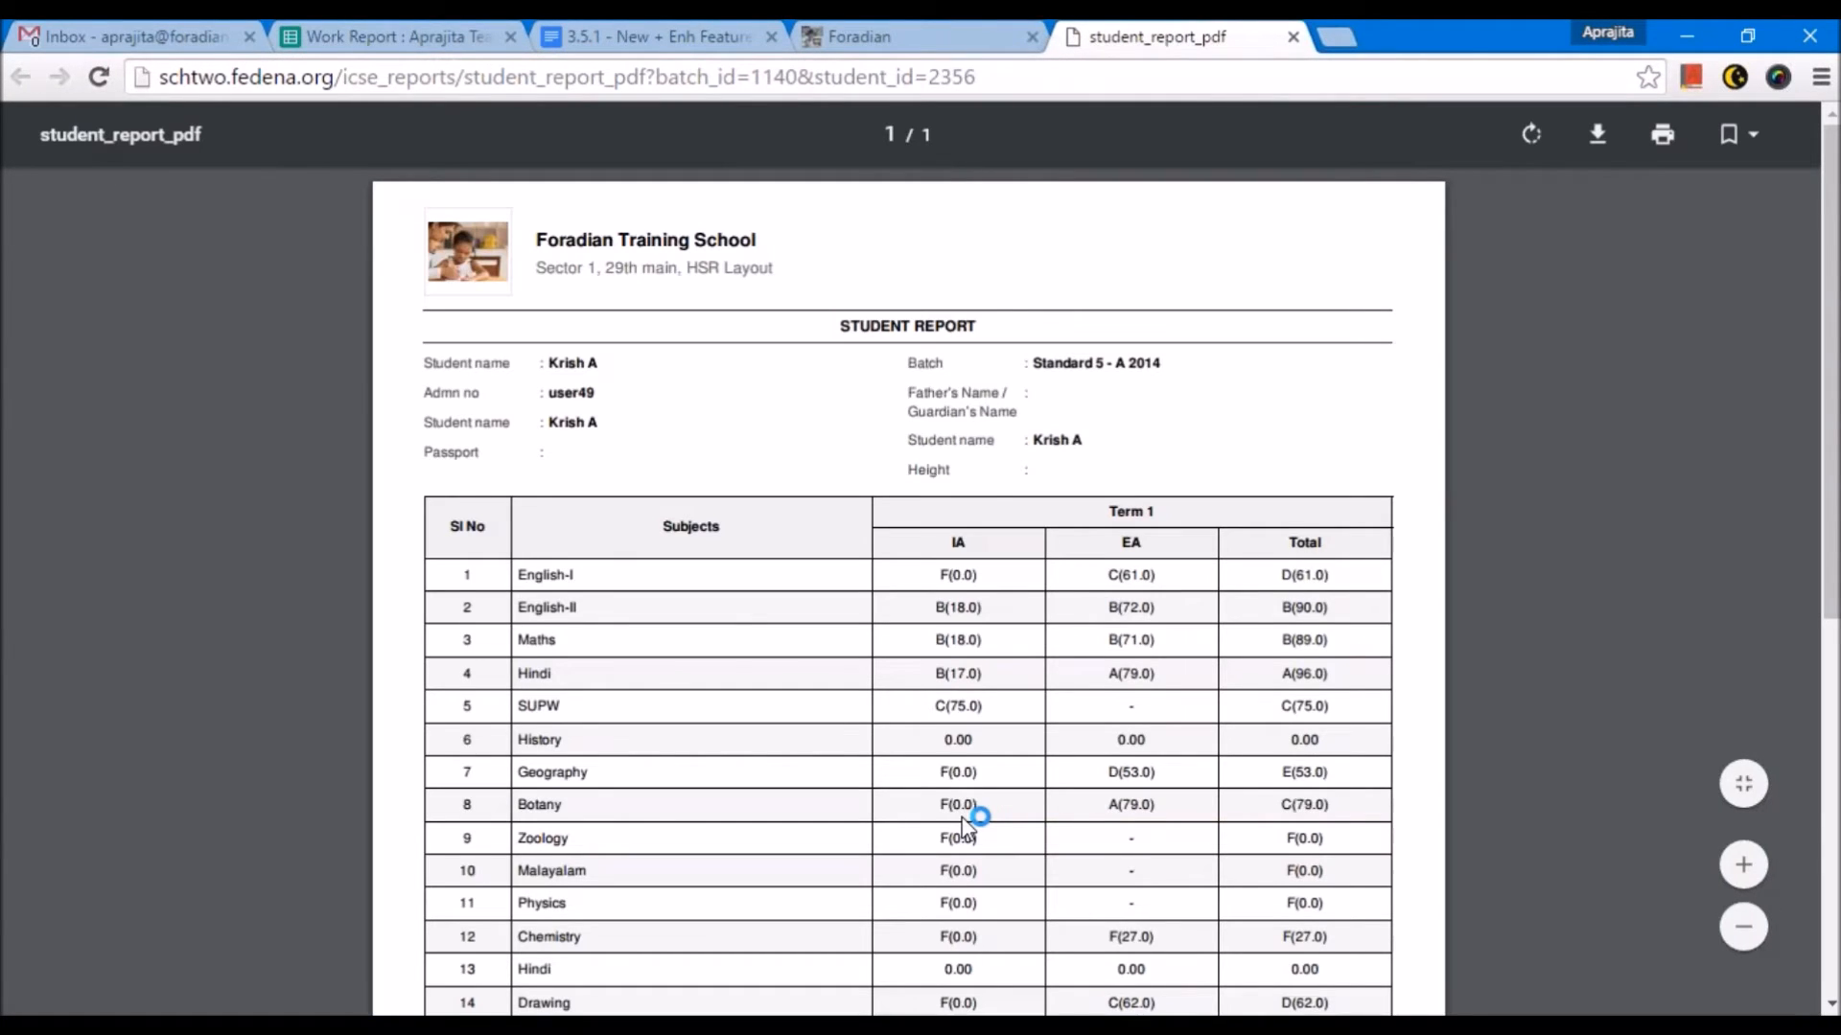
Examine the PDF student report's header details, subject marks, totals, attendance, remarks, grading levels and signature area.
scroll(963, 827, down, 1)
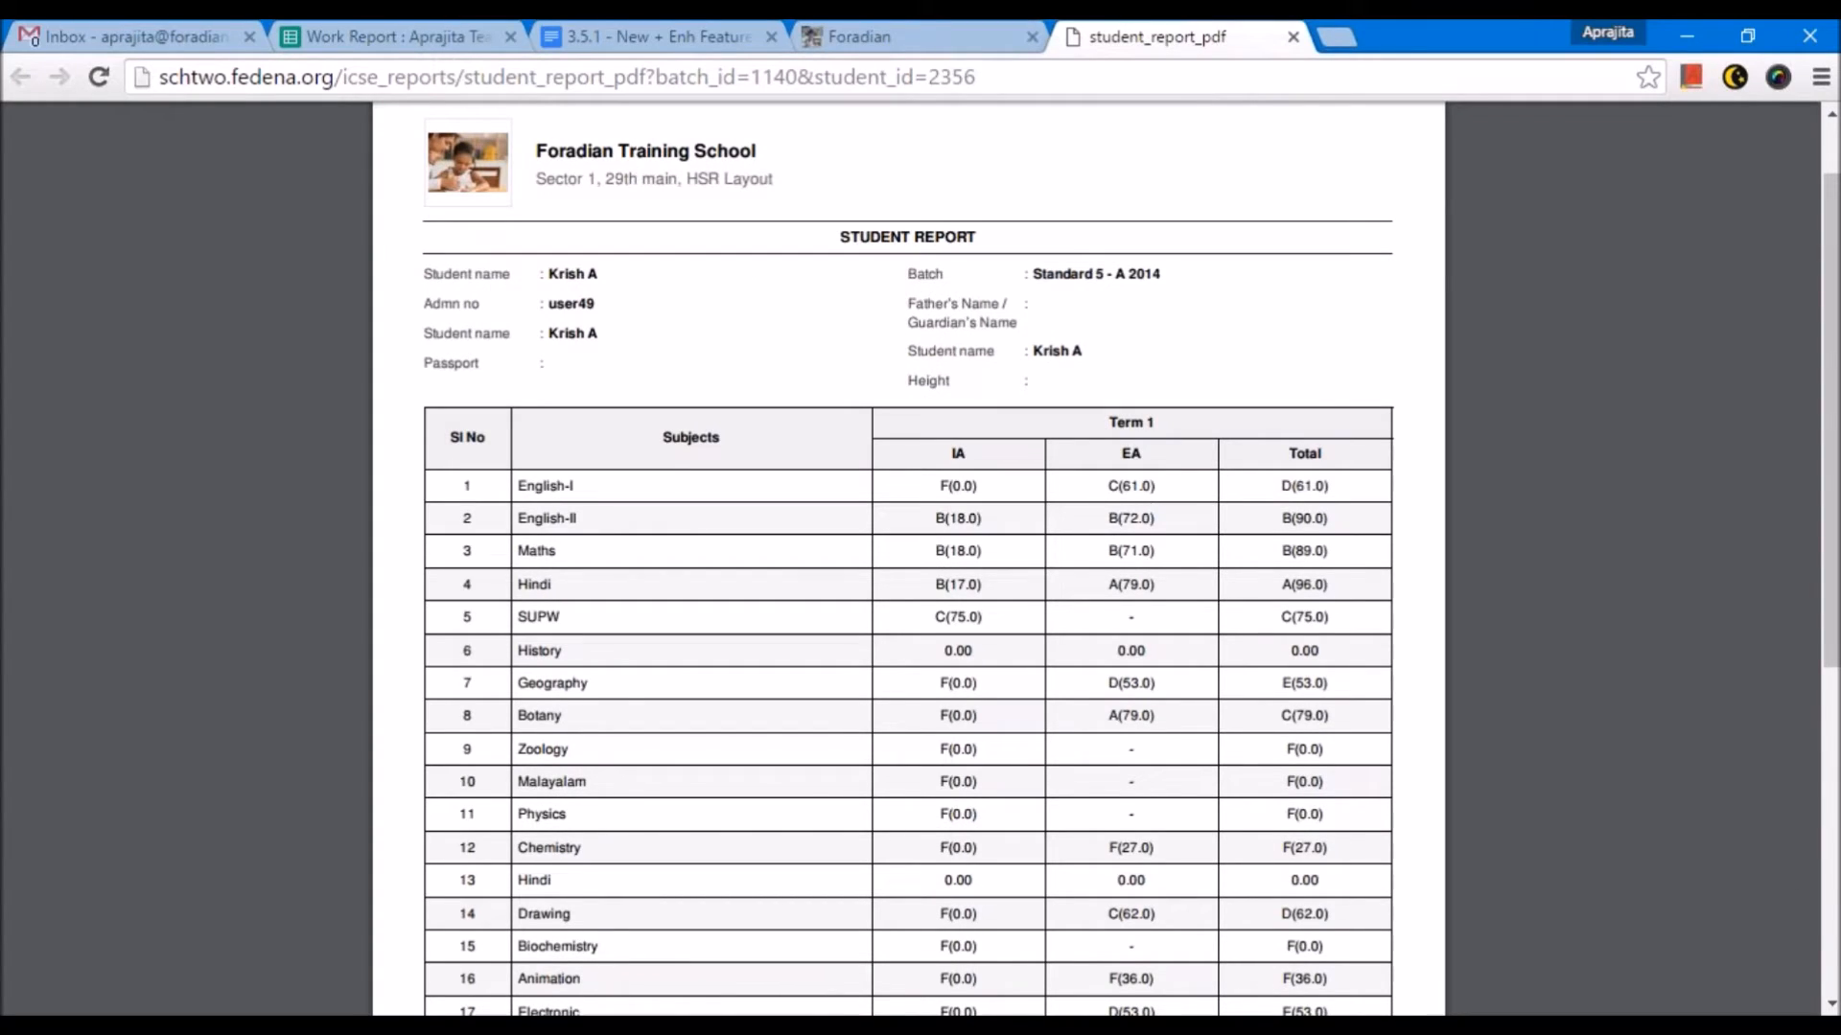
scroll(966, 808, down, 3)
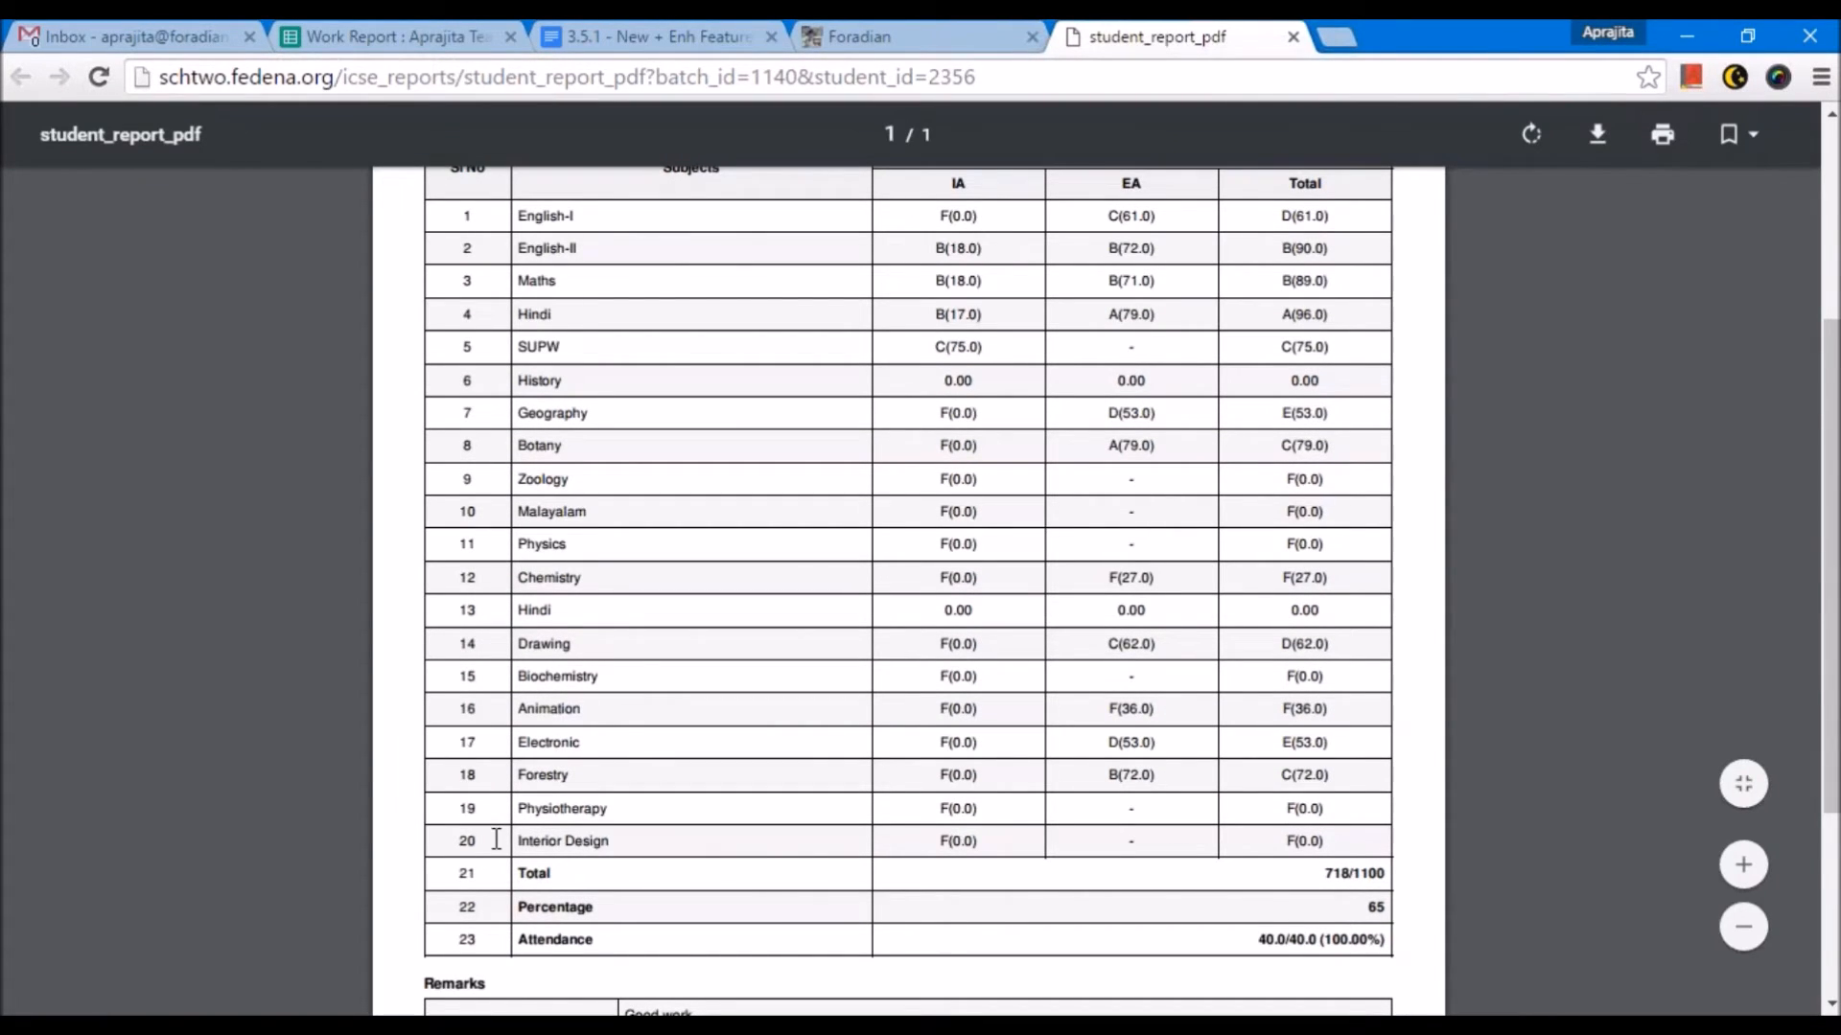
scroll(498, 830, up, 3)
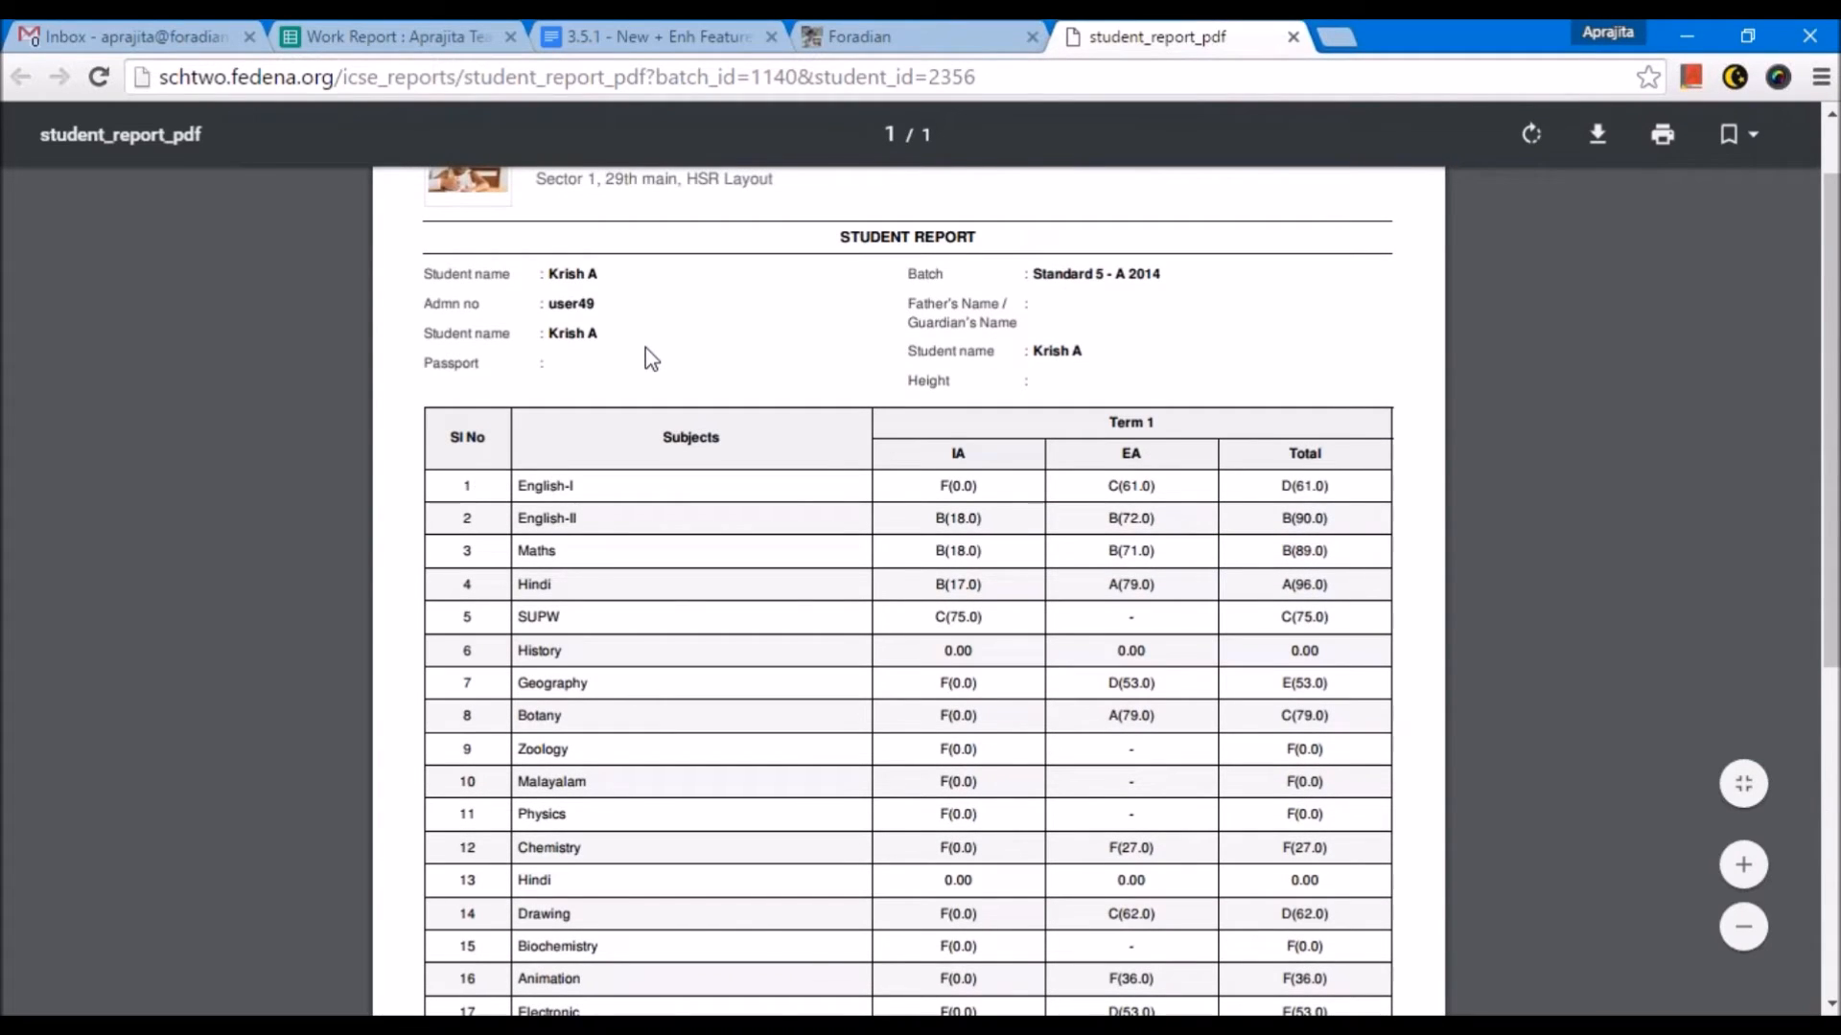
scroll(651, 358, up, 1)
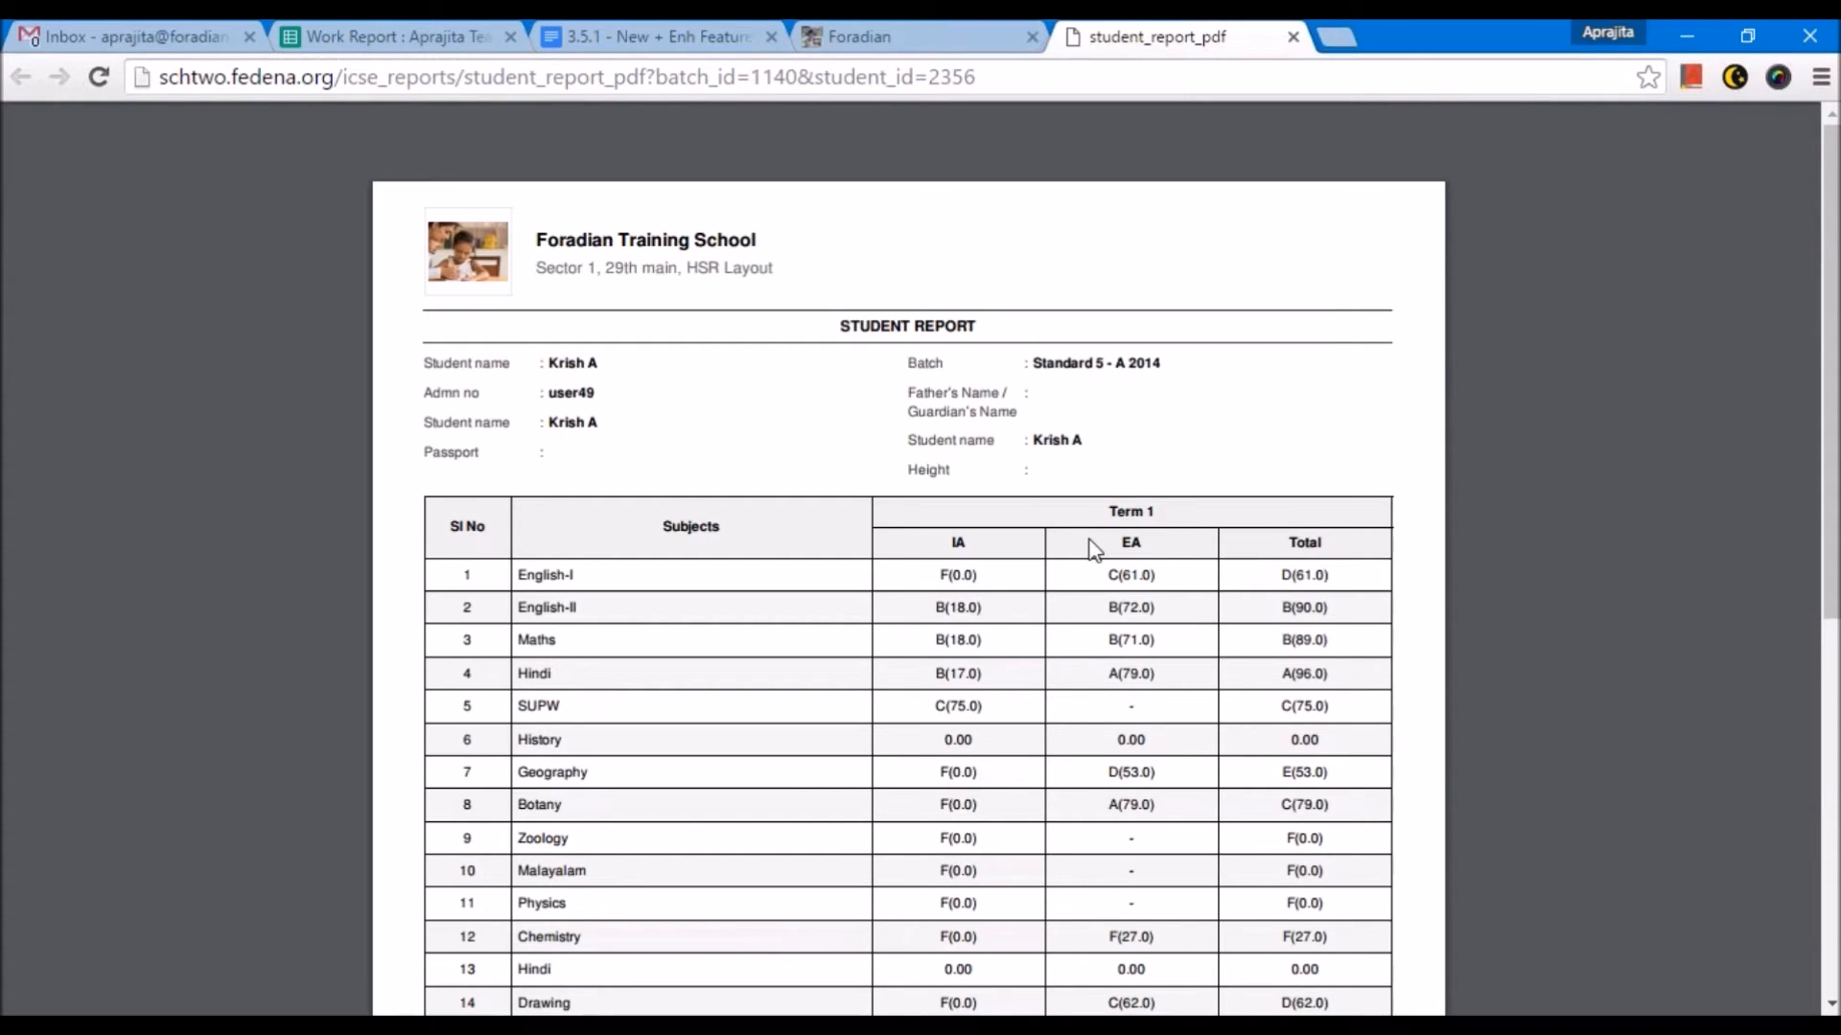
scroll(1093, 549, down, 7)
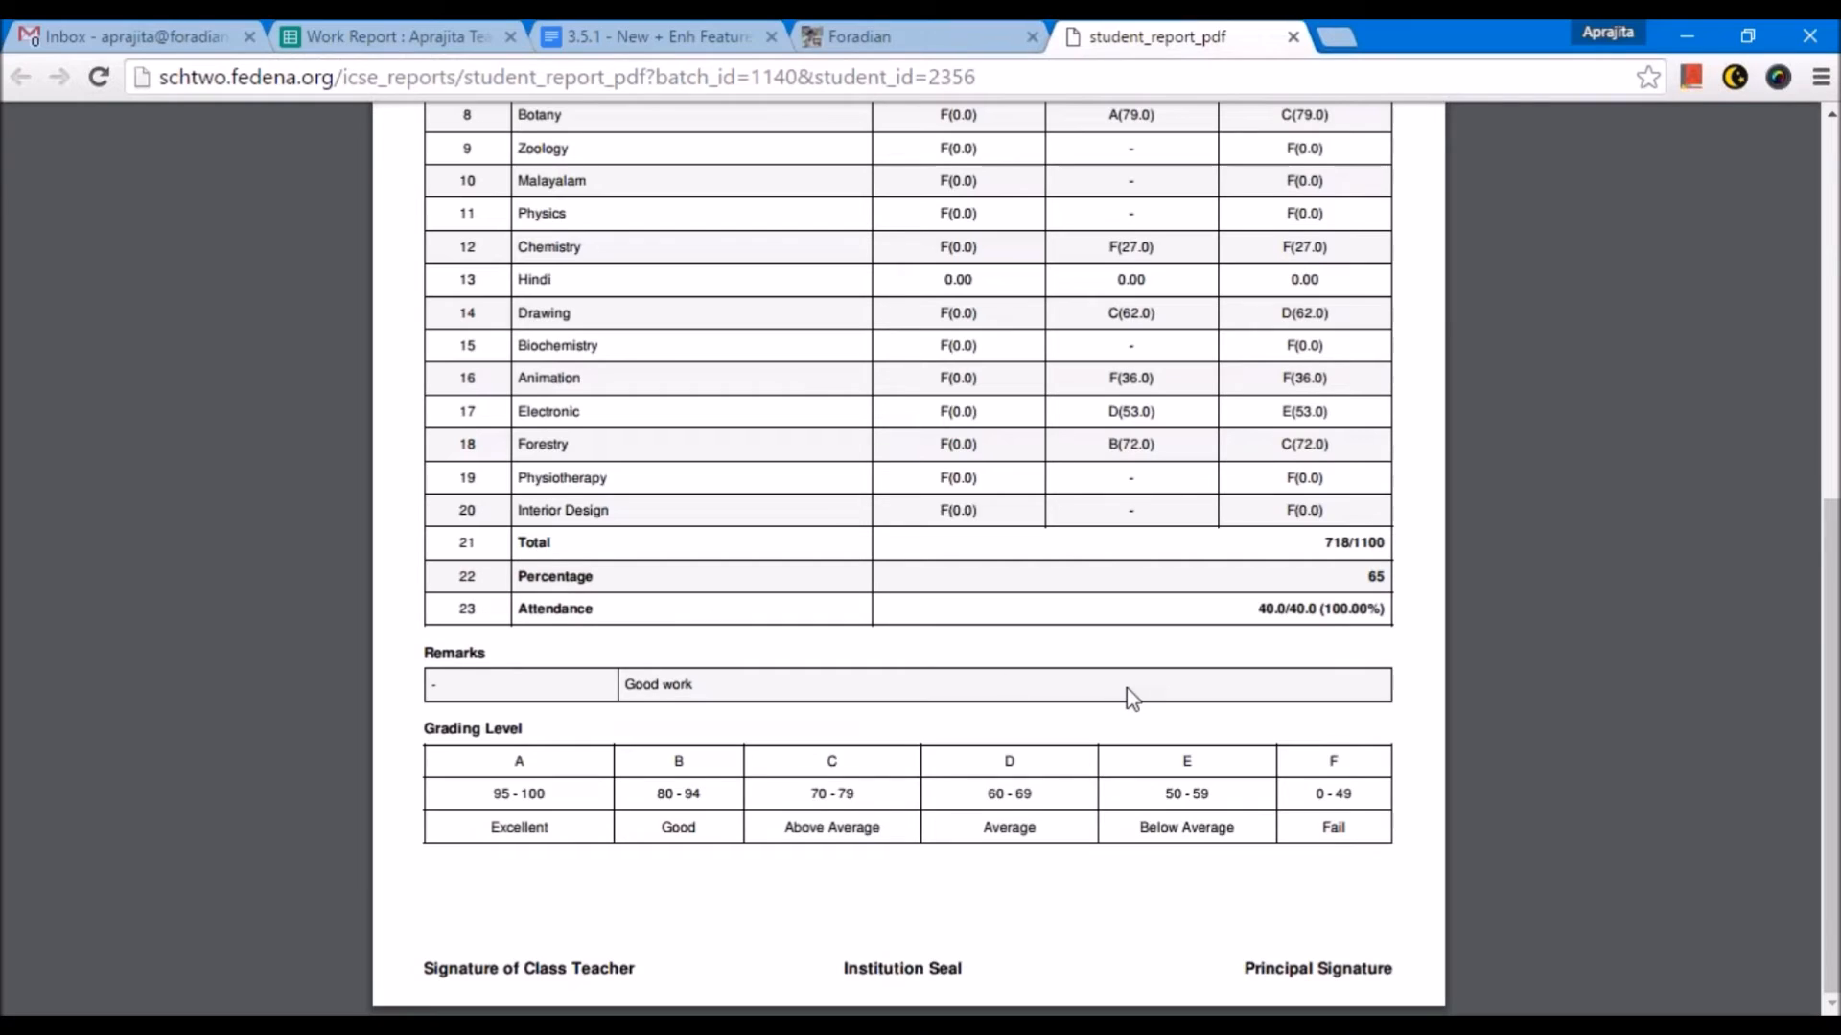
scroll(1117, 710, up, 2)
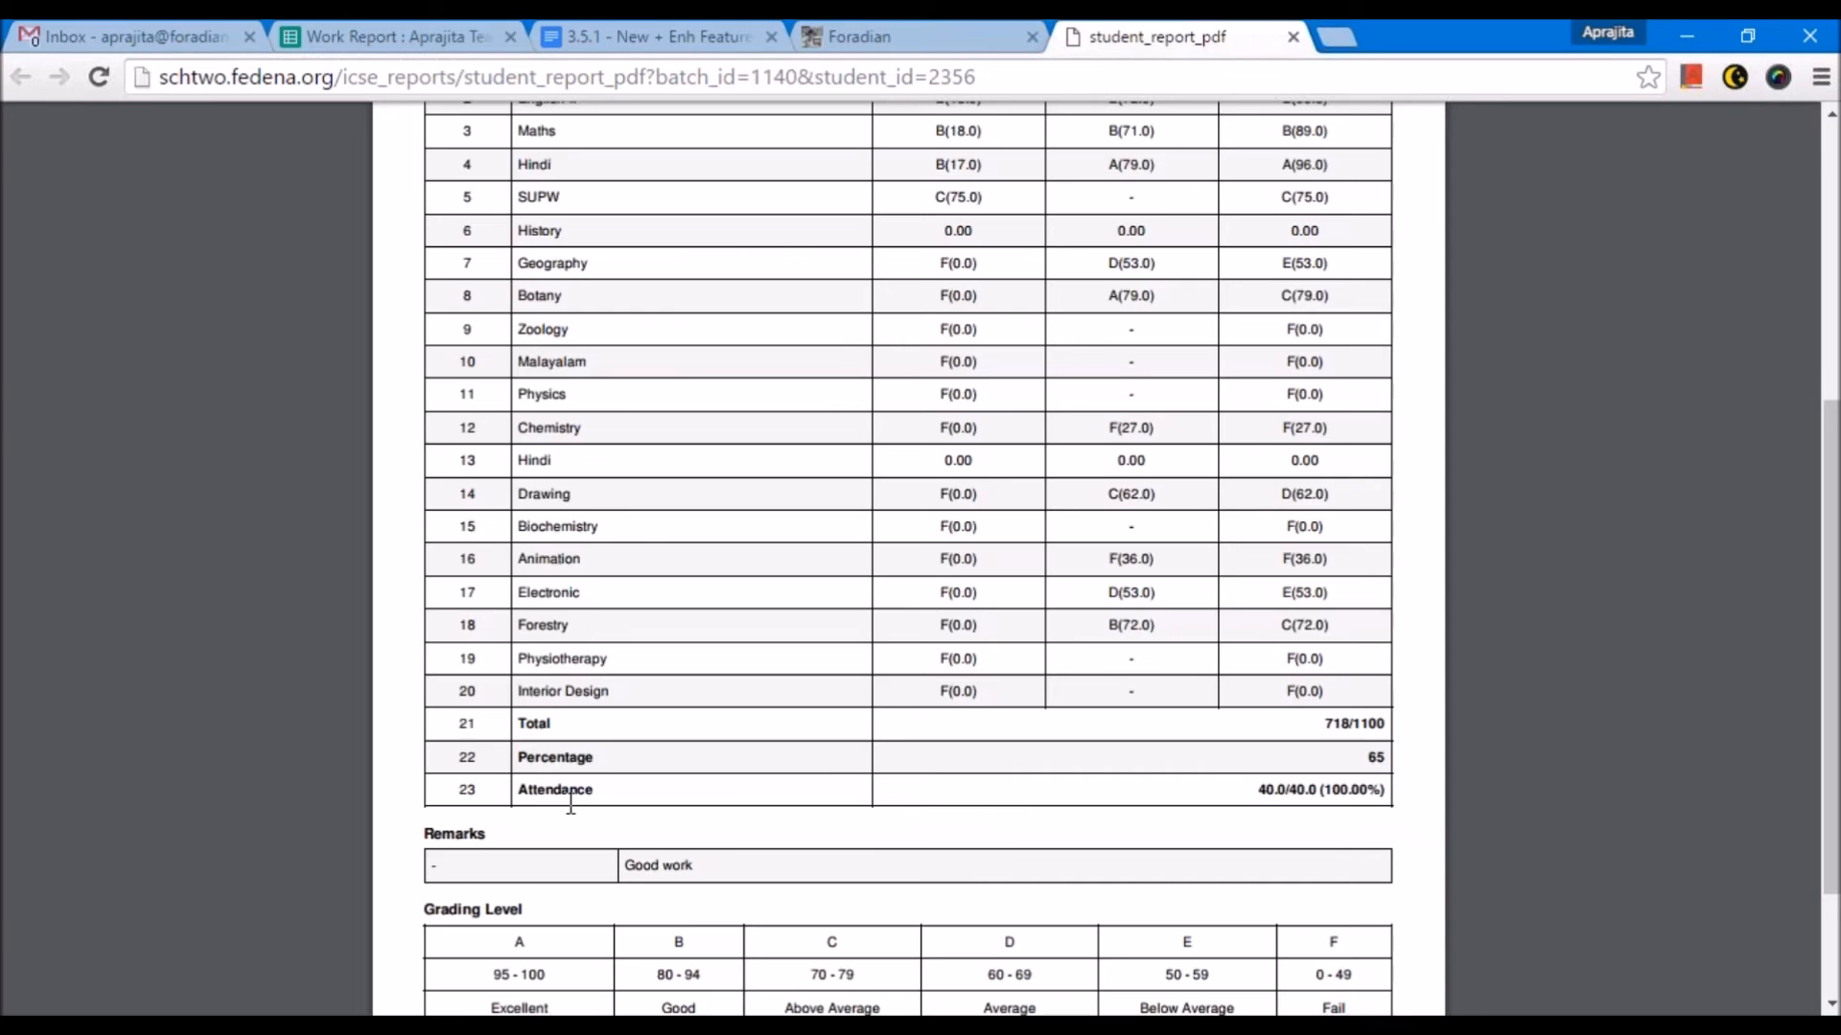
scroll(602, 587, up, 4)
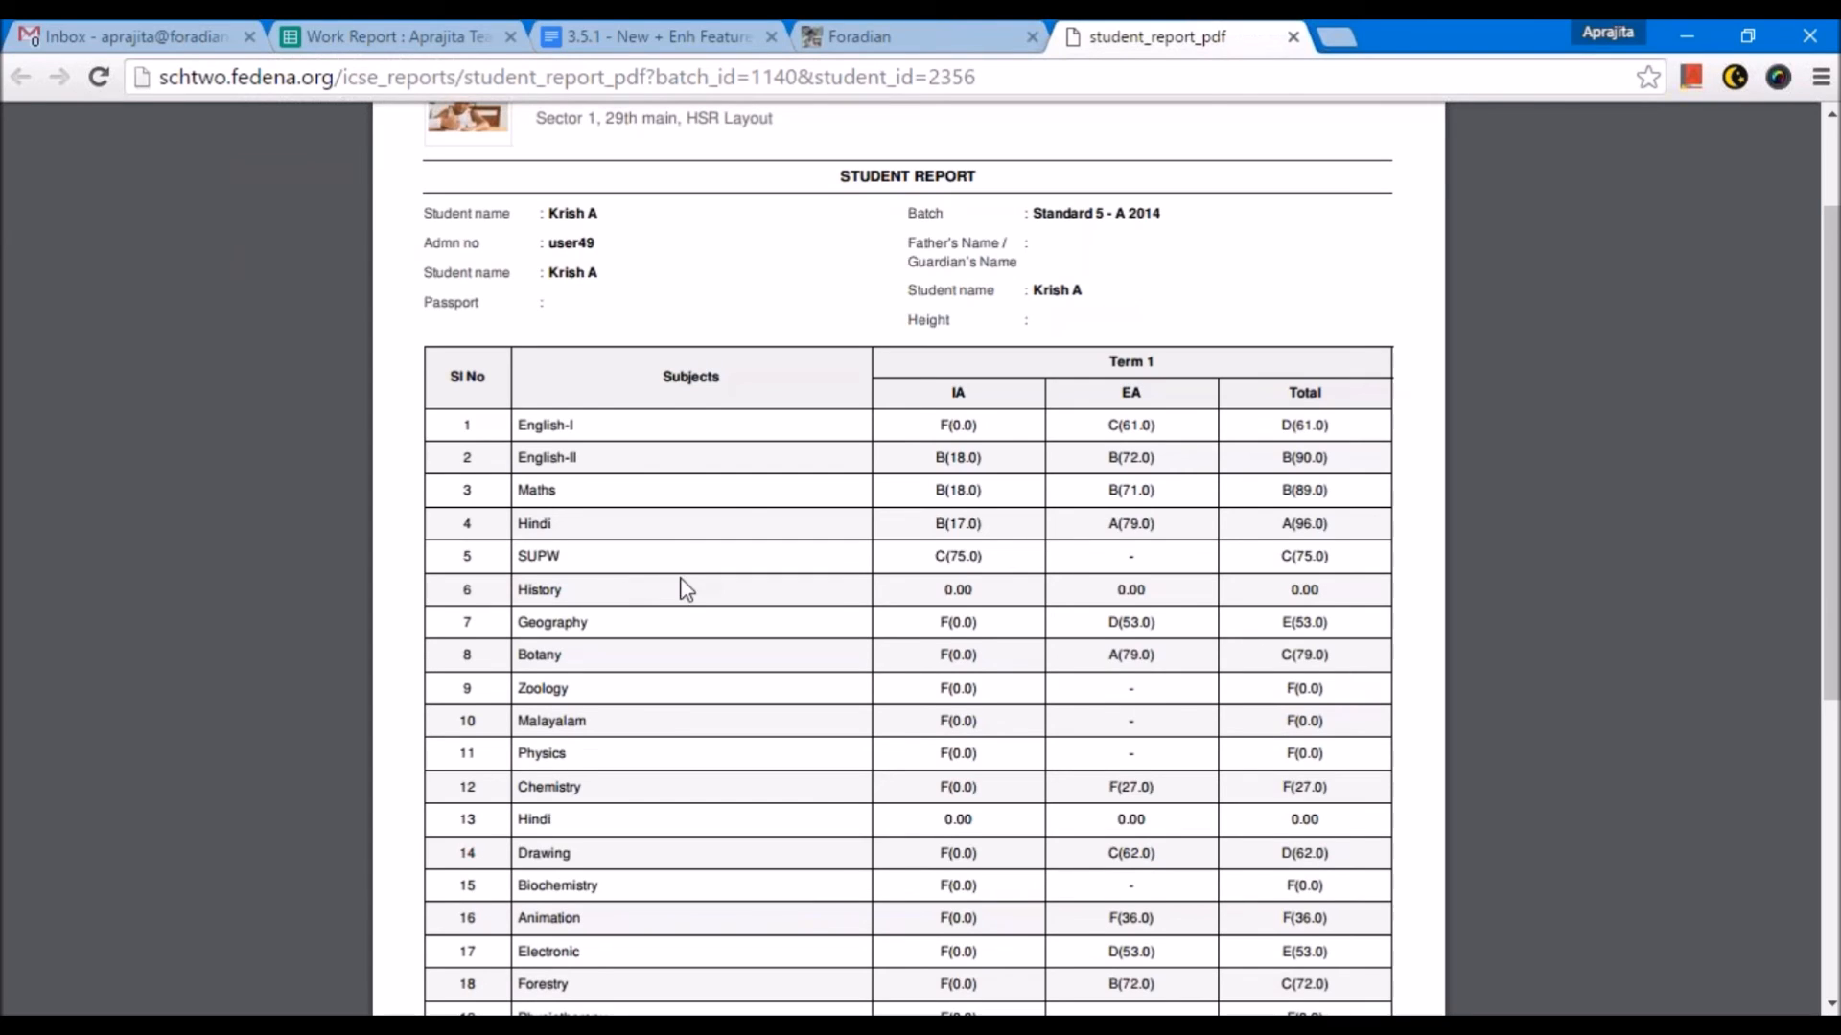
scroll(682, 588, up, 2)
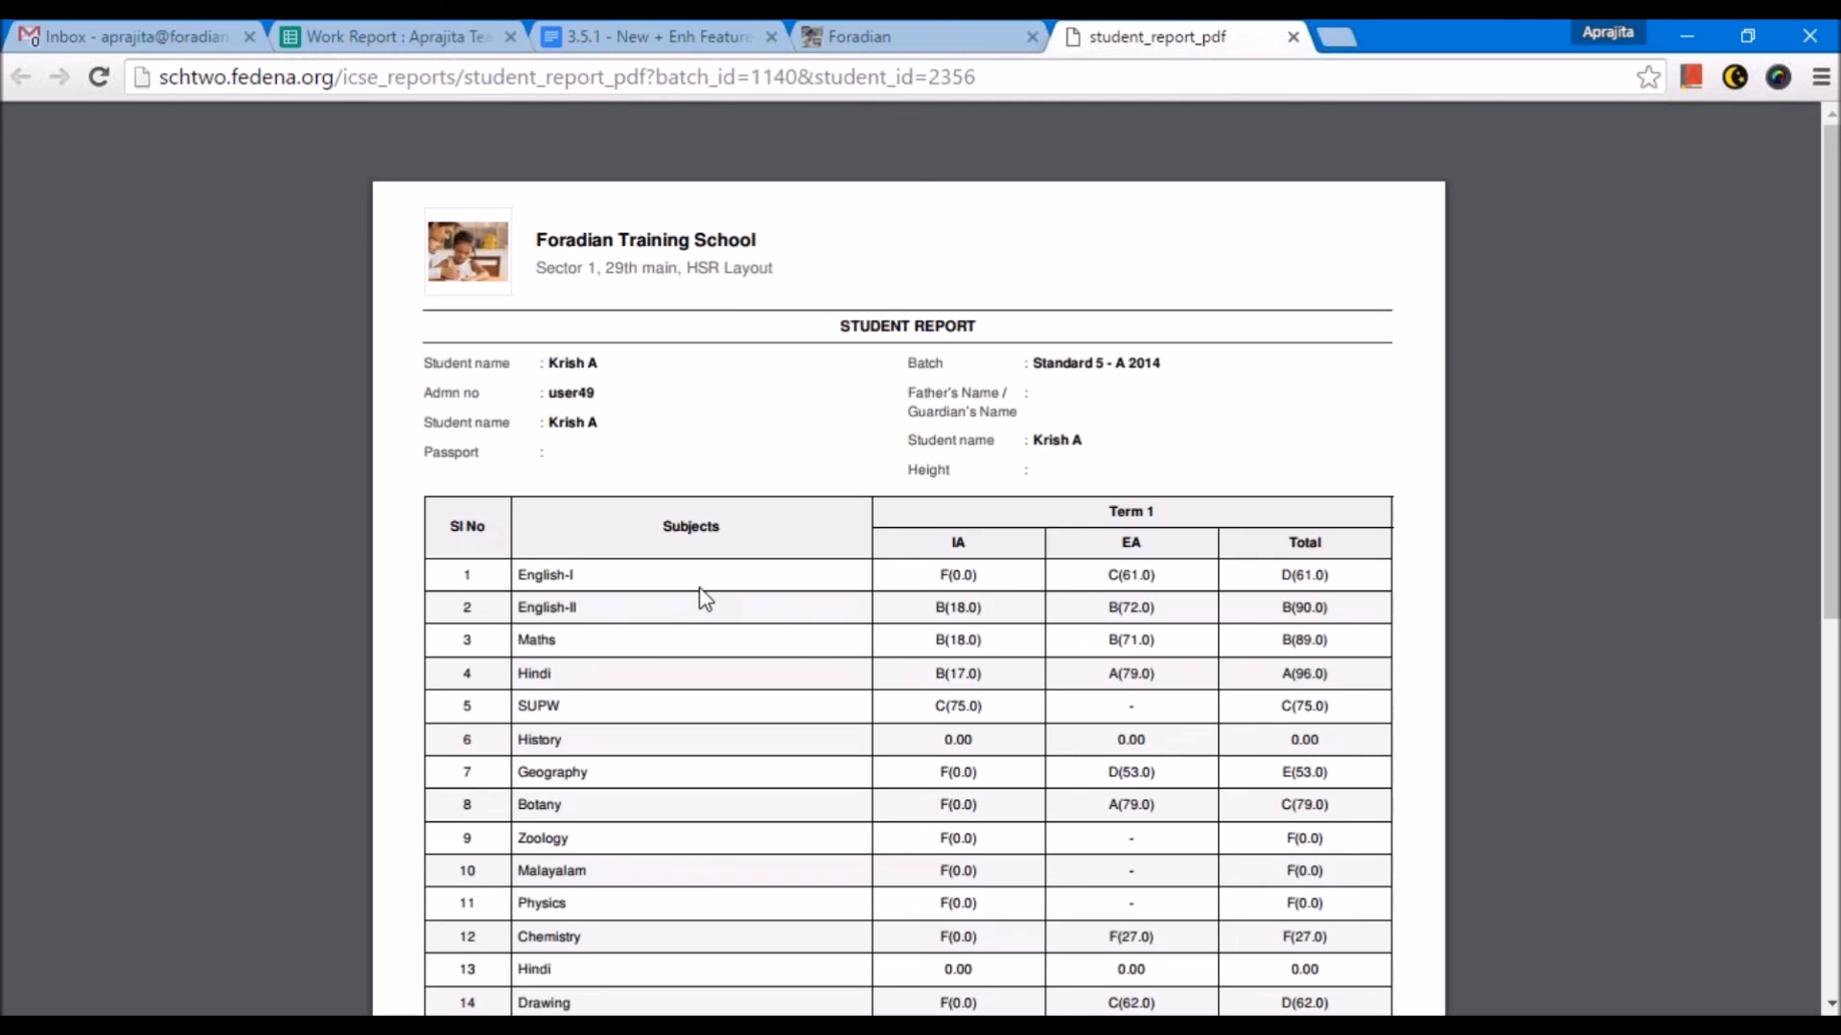
scroll(830, 733, down, 7)
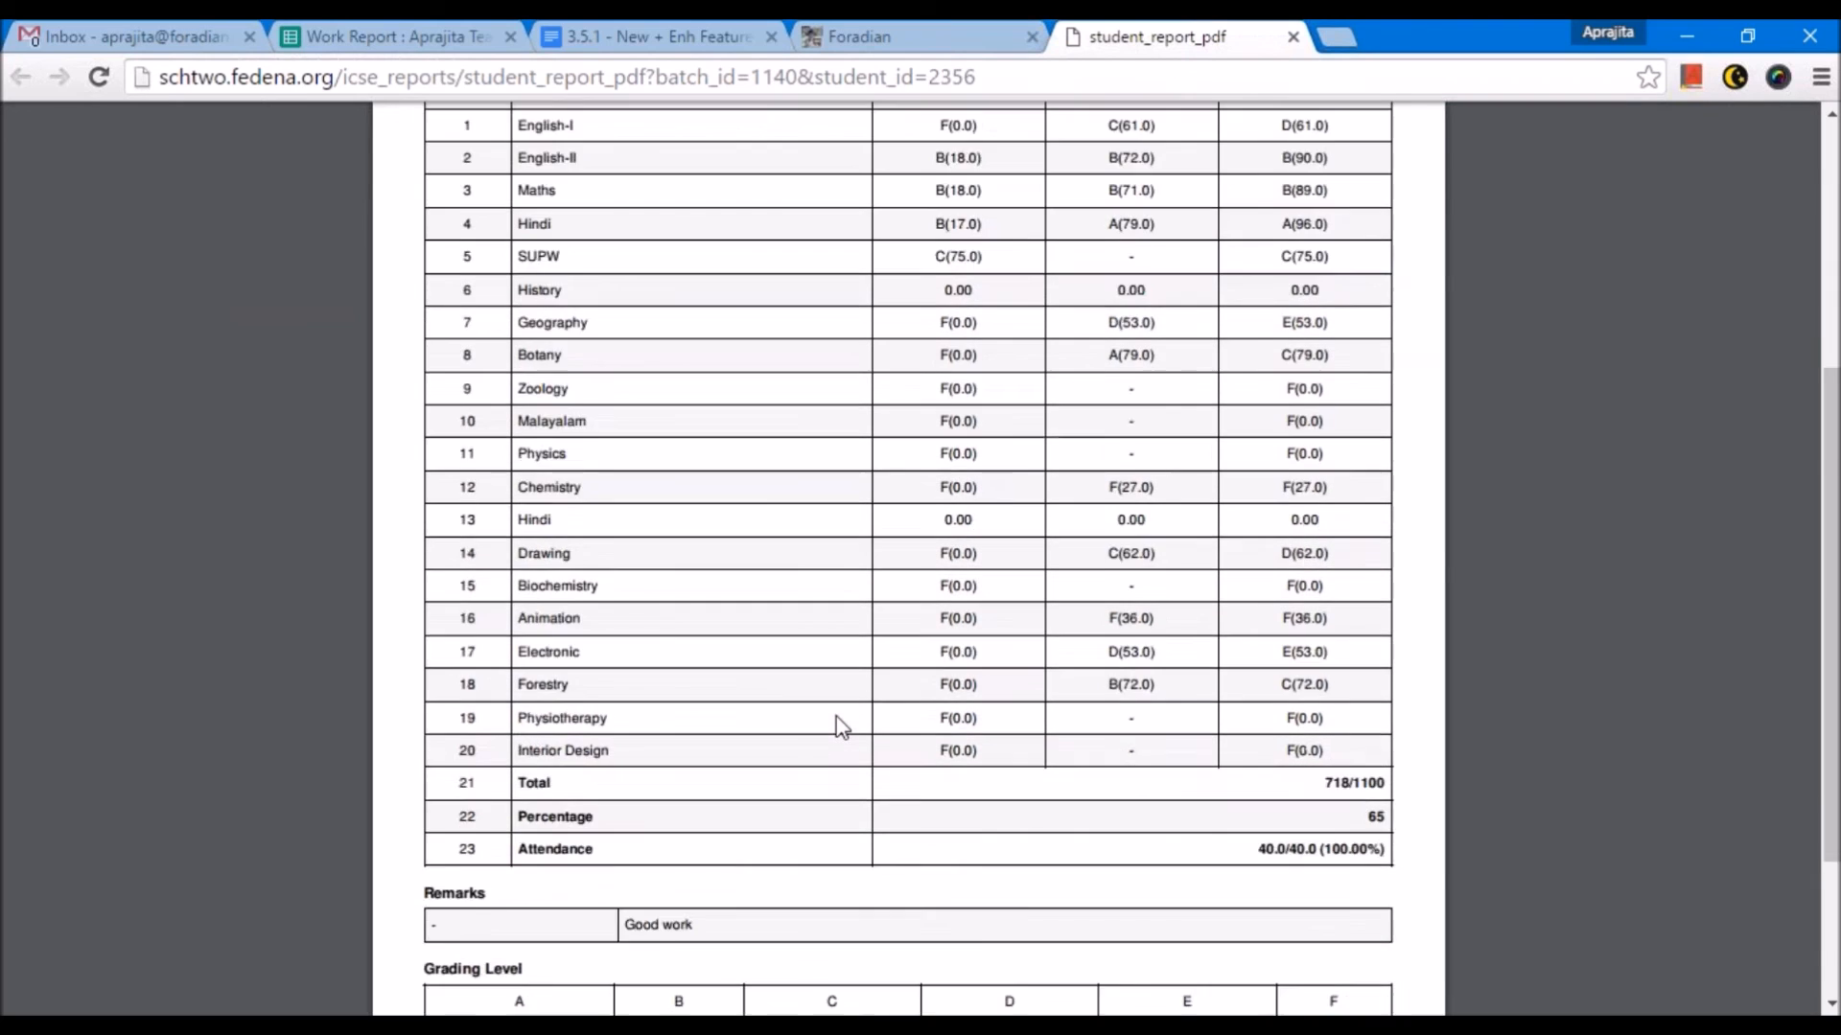
scroll(908, 559, down, 1)
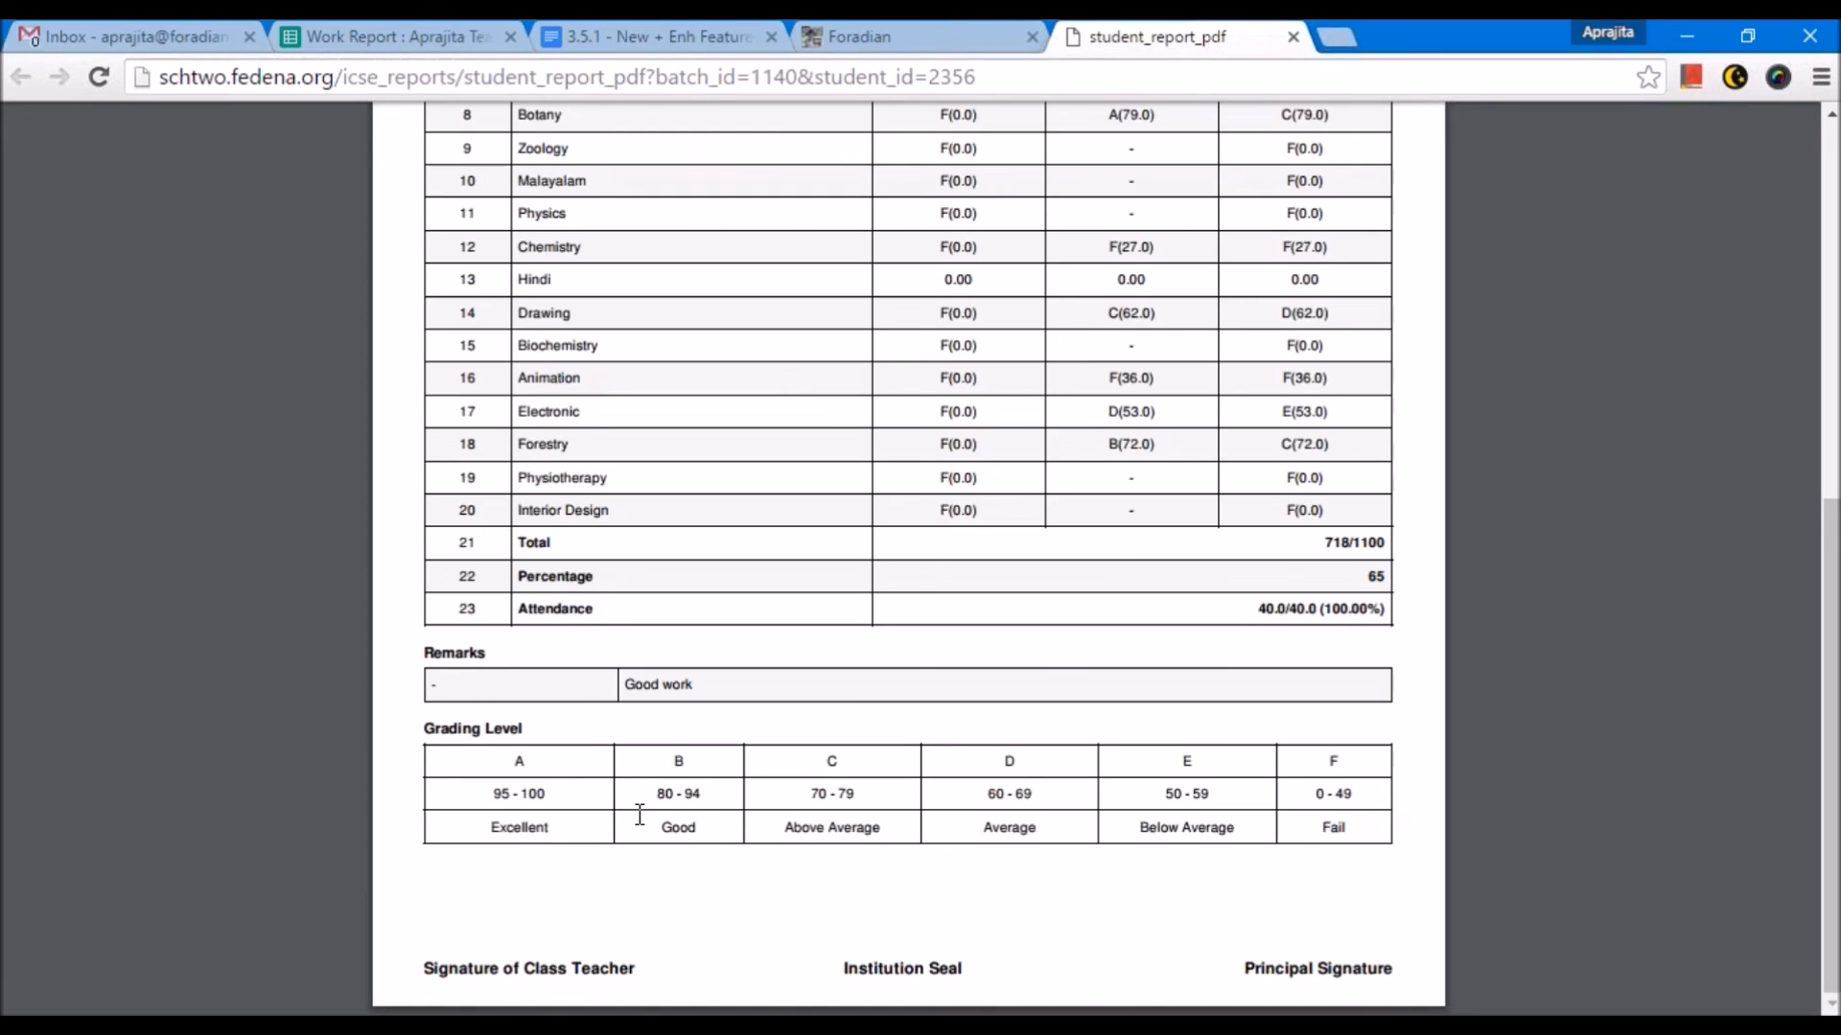
Leave the PDF report and go back to the school's dashboard in the Foradian tab.
click(431, 129)
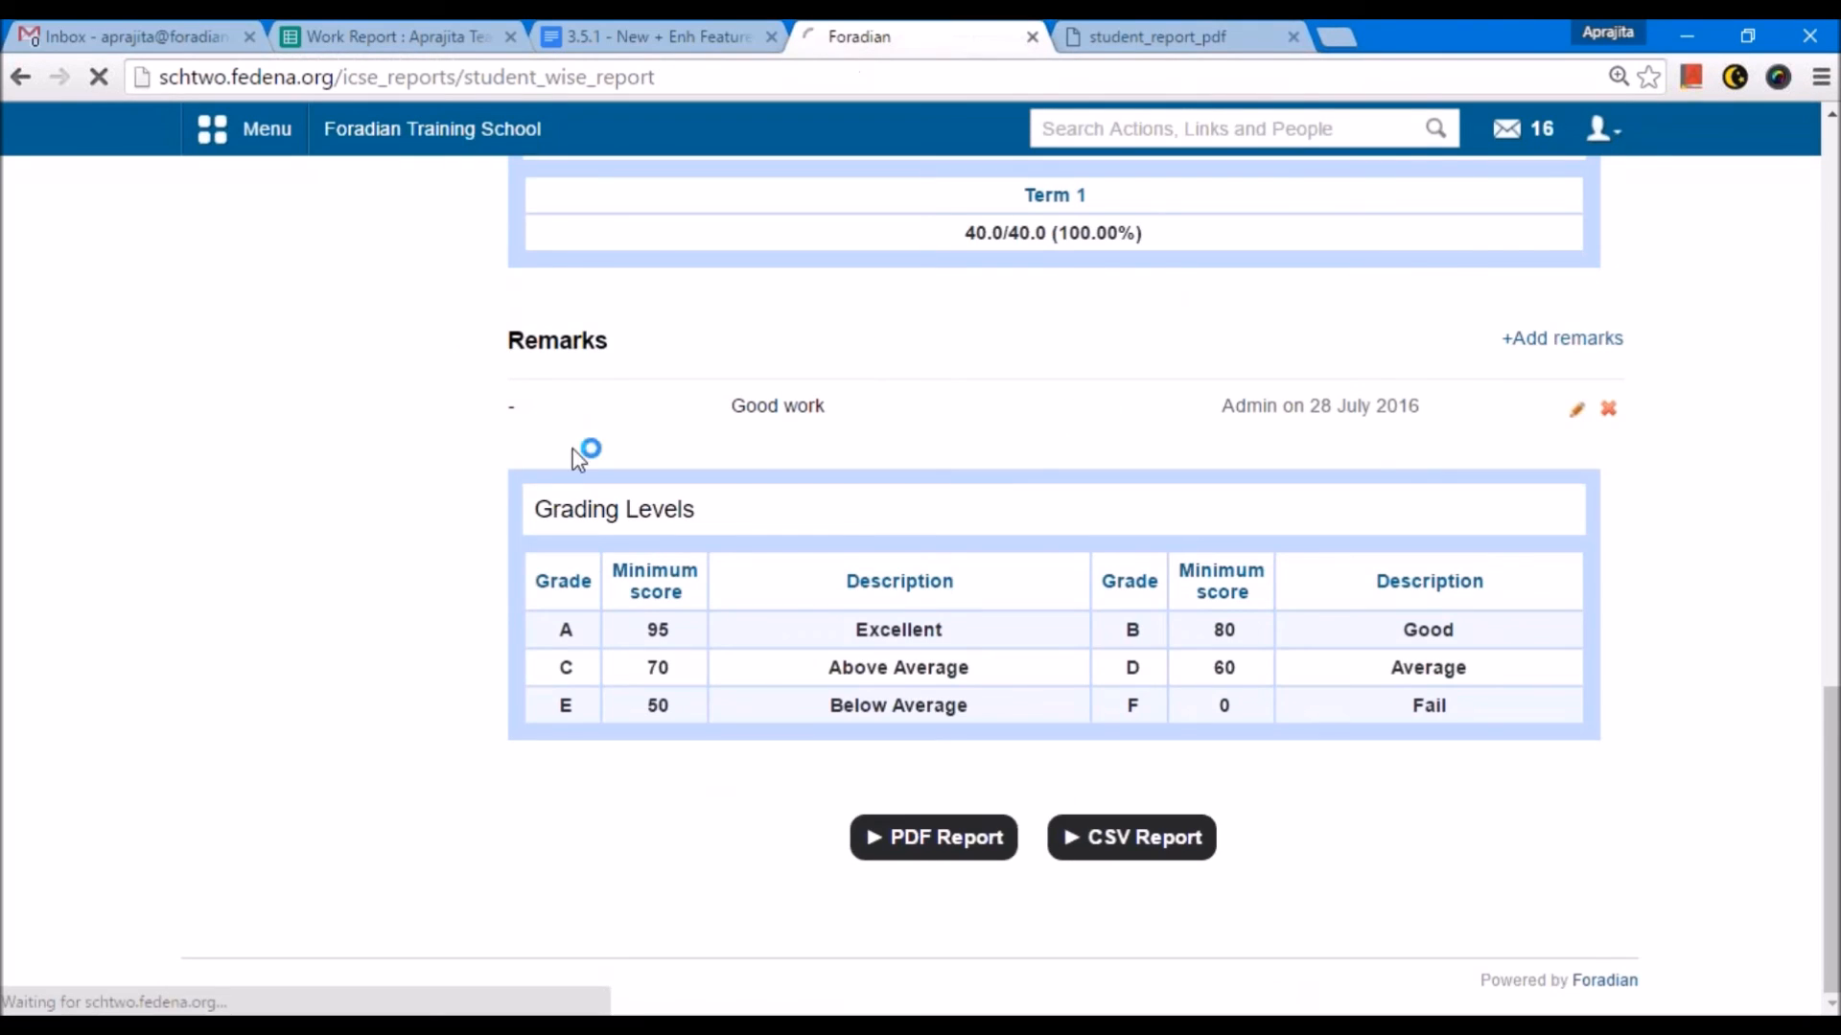